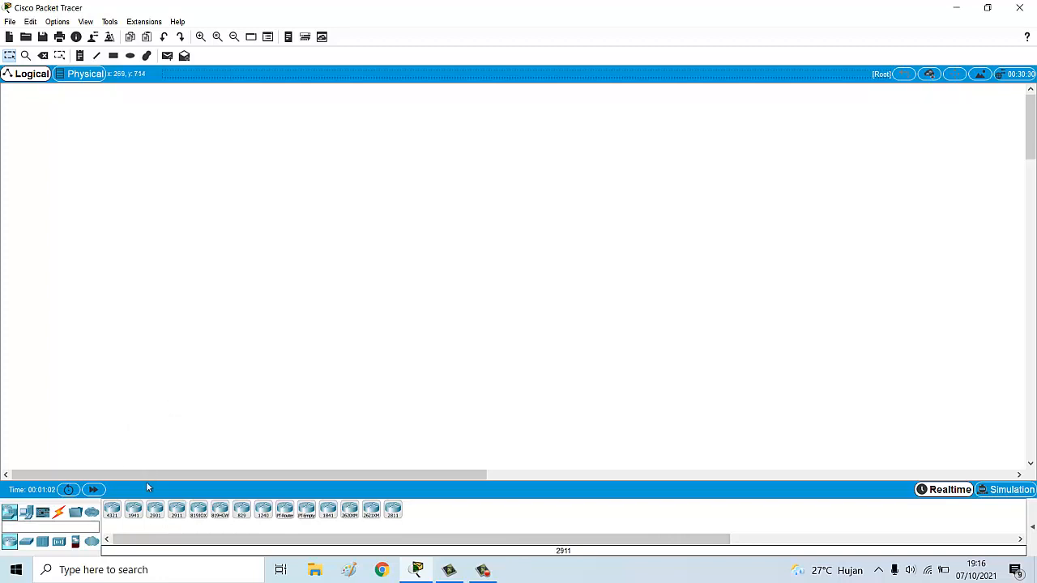
Add a PC to the workspace and place a copy of it to its right.
{"action": "left_click", "coordinate": [26, 512]}
{"action": "left_click", "coordinate": [111, 510]}
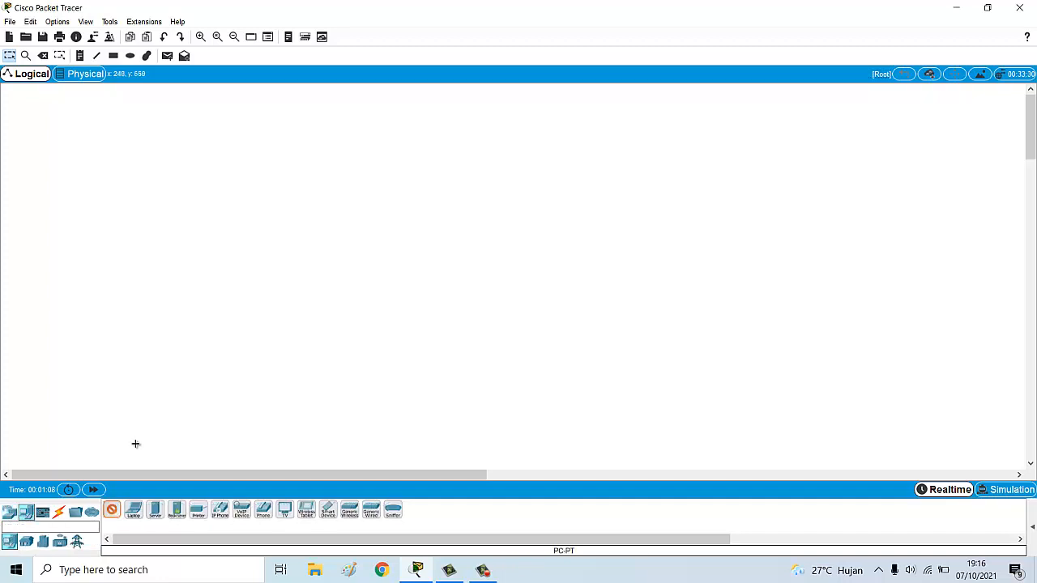
{"action": "left_click", "coordinate": [191, 346]}
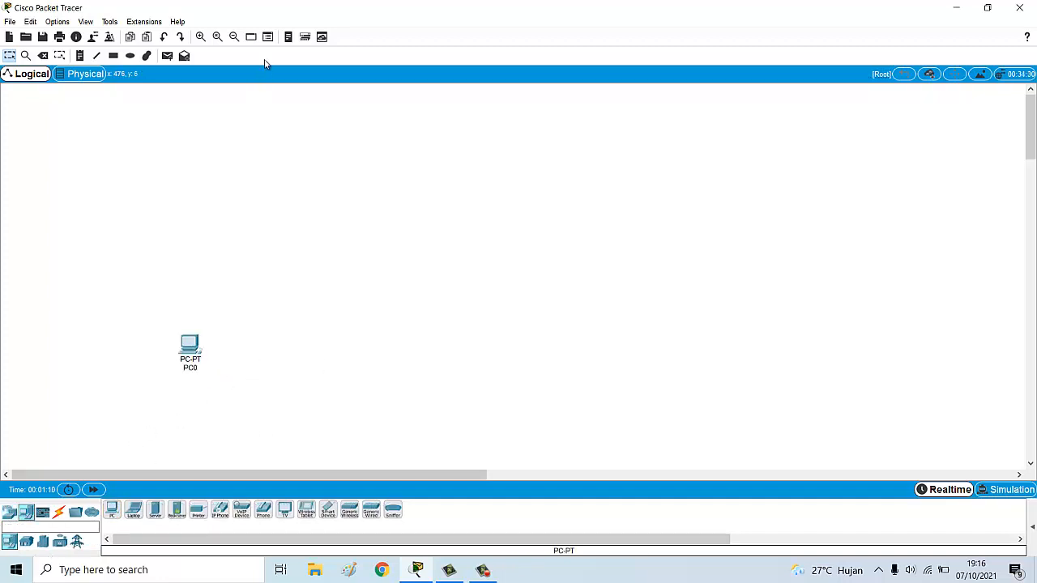
{"action": "left_click", "coordinate": [200, 36]}
{"action": "left_click", "coordinate": [200, 37]}
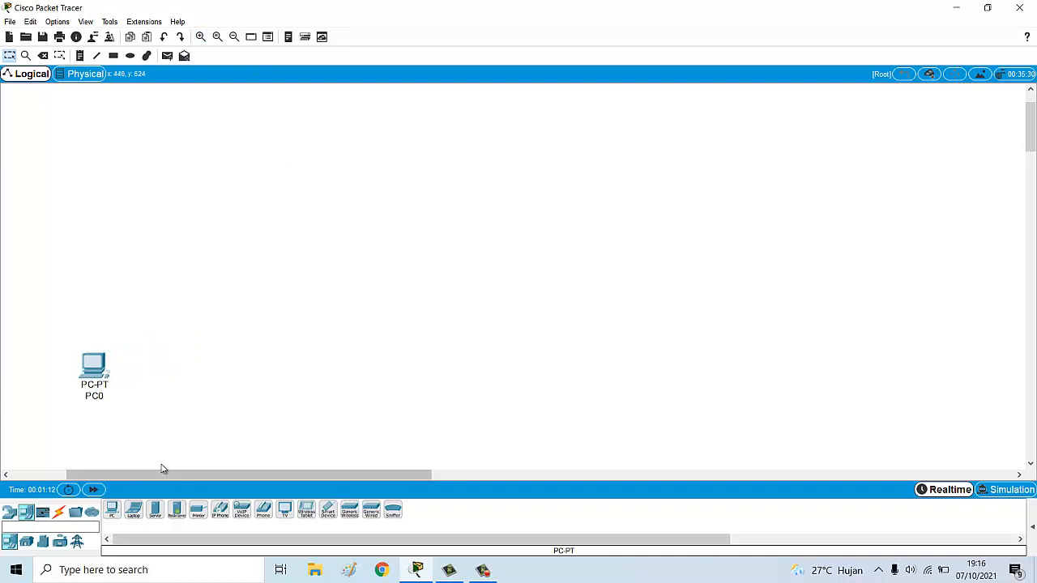
{"action": "left_click_drag", "start_coordinate": [160, 474], "coordinate": [110, 474]}
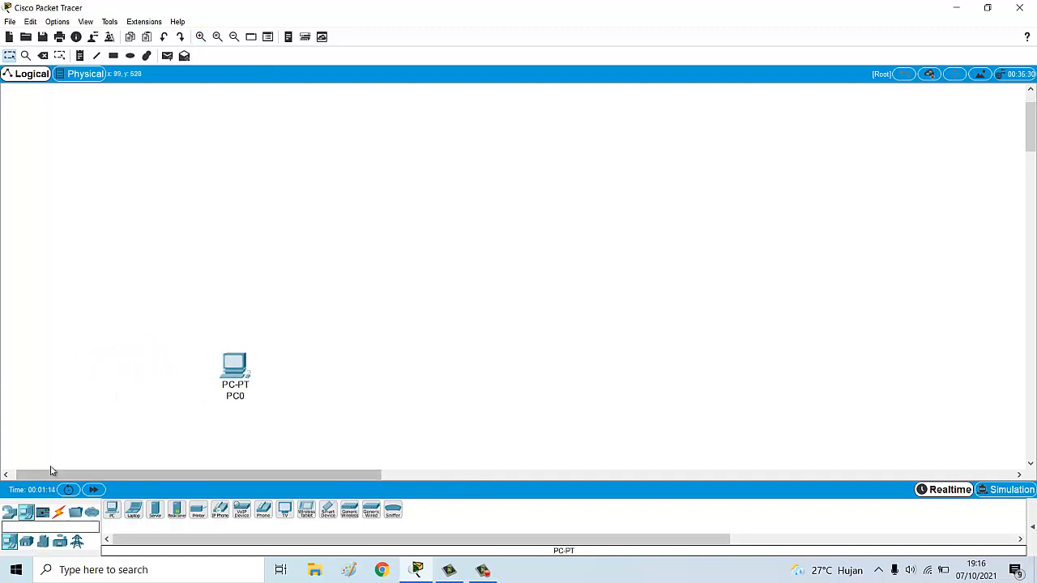
{"action": "key", "text": "ctrl+v"}
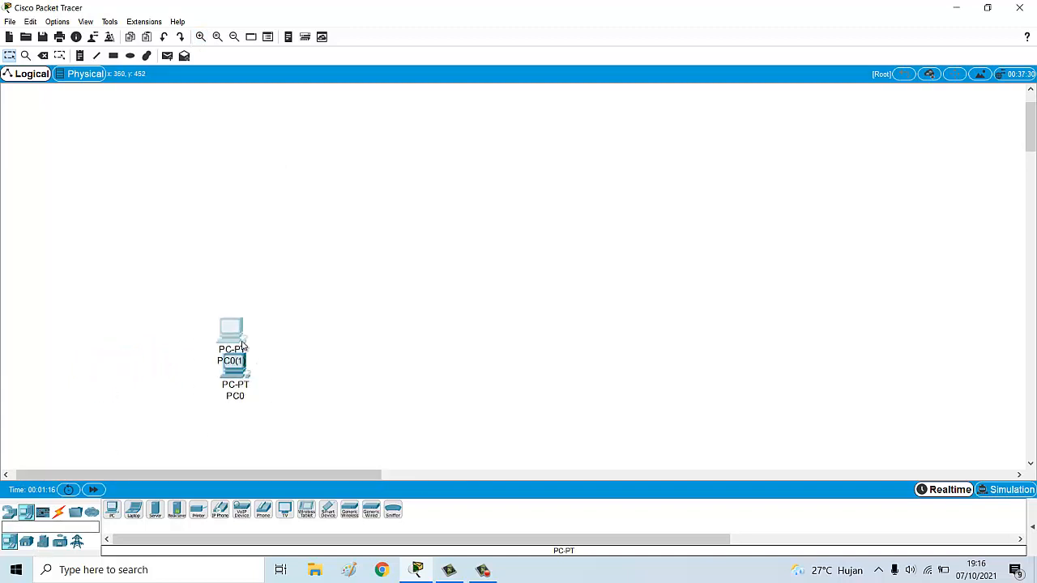
{"action": "left_click_drag", "start_coordinate": [243, 330], "coordinate": [370, 366]}
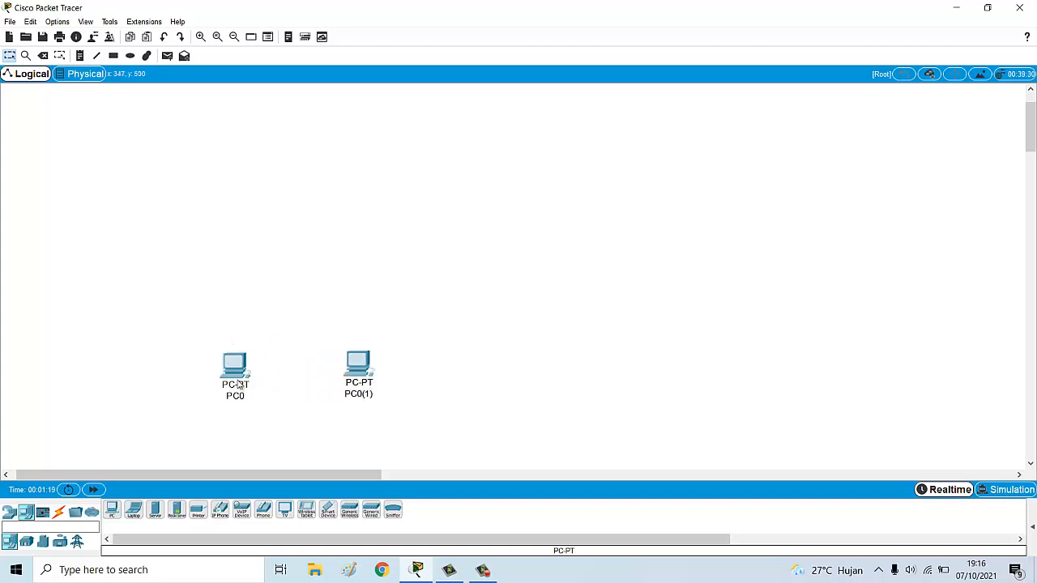
Connect PC0 to PC0(1) with an automatically chosen connection type.
{"action": "left_click", "coordinate": [59, 513]}
{"action": "left_click", "coordinate": [243, 369]}
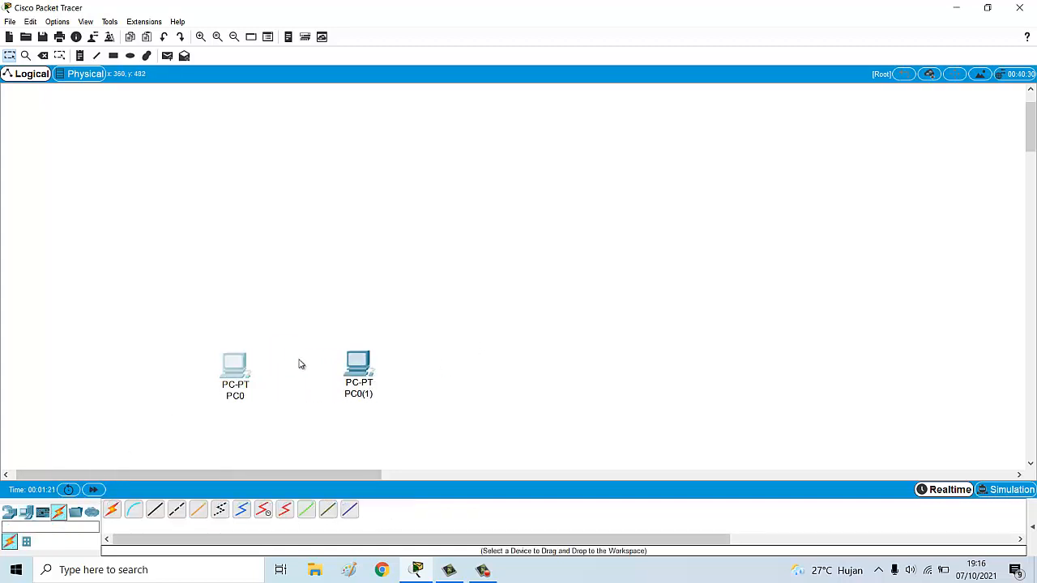
{"action": "left_click", "coordinate": [732, 78]}
{"action": "left_click", "coordinate": [112, 510]}
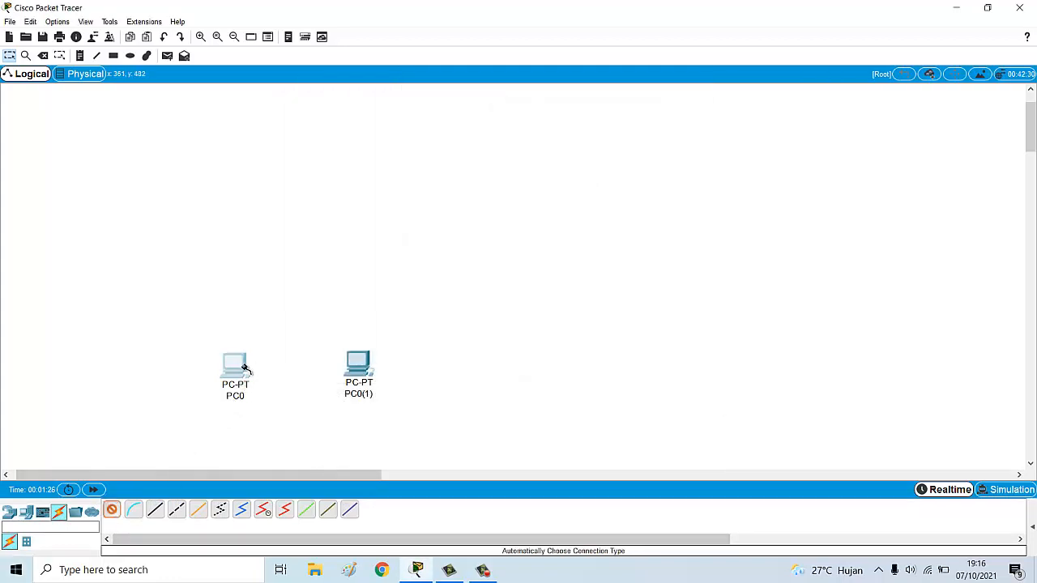
{"action": "left_click", "coordinate": [243, 370]}
{"action": "left_click", "coordinate": [347, 371]}
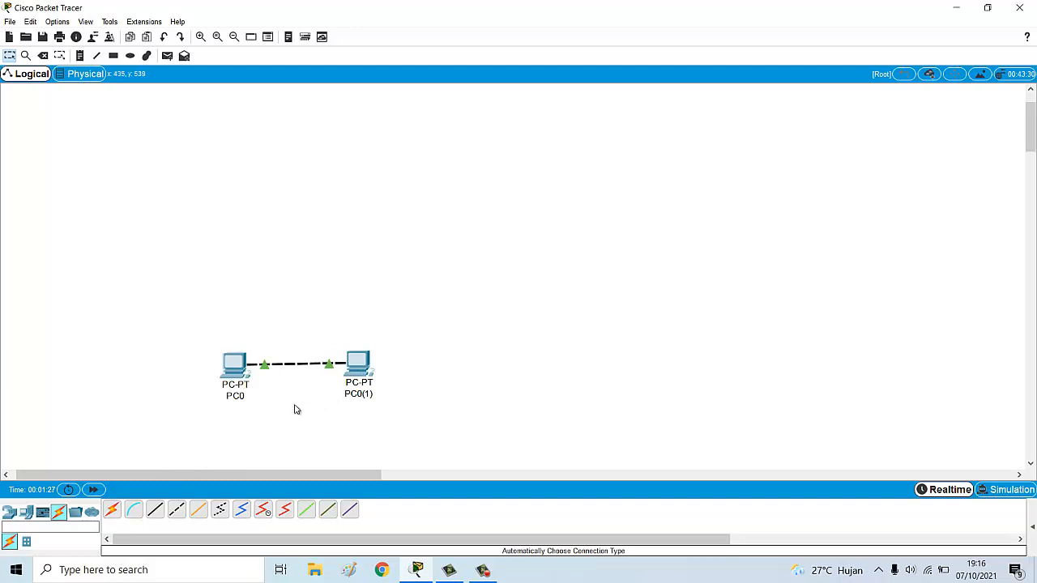
Assign PC0 the static IP address 192.168.1.1 with subnet mask 255.255.255.0.
{"action": "left_click", "coordinate": [241, 388]}
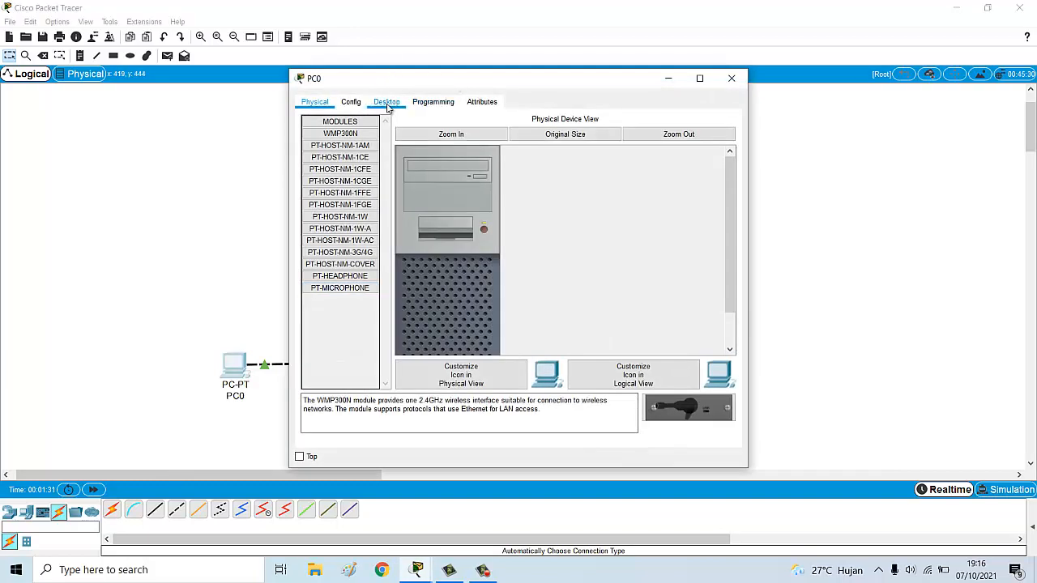
{"action": "left_click", "coordinate": [387, 103]}
{"action": "left_click", "coordinate": [333, 163]}
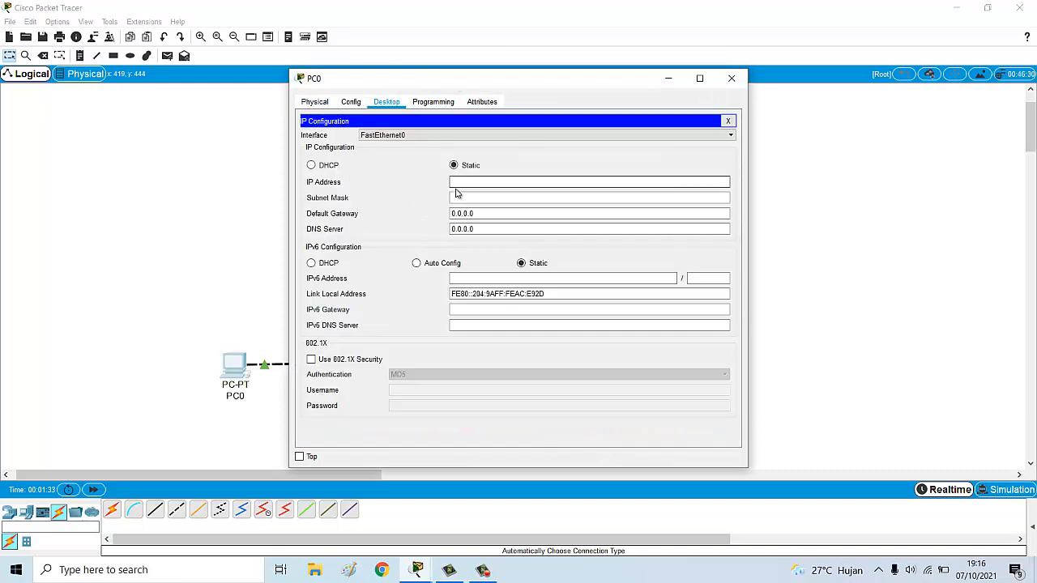
{"action": "left_click", "coordinate": [459, 183]}
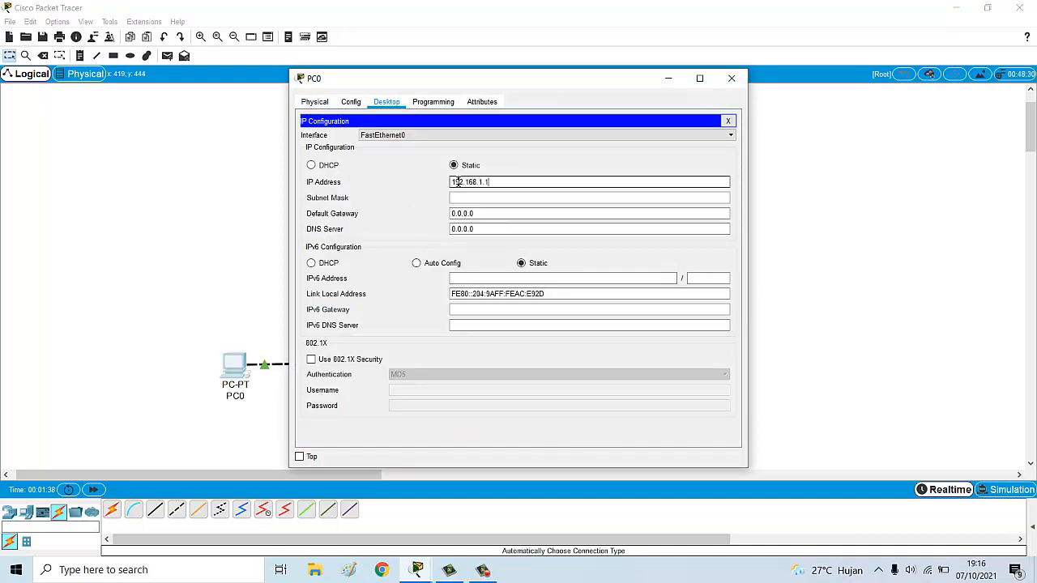
{"action": "key", "text": "Tab"}
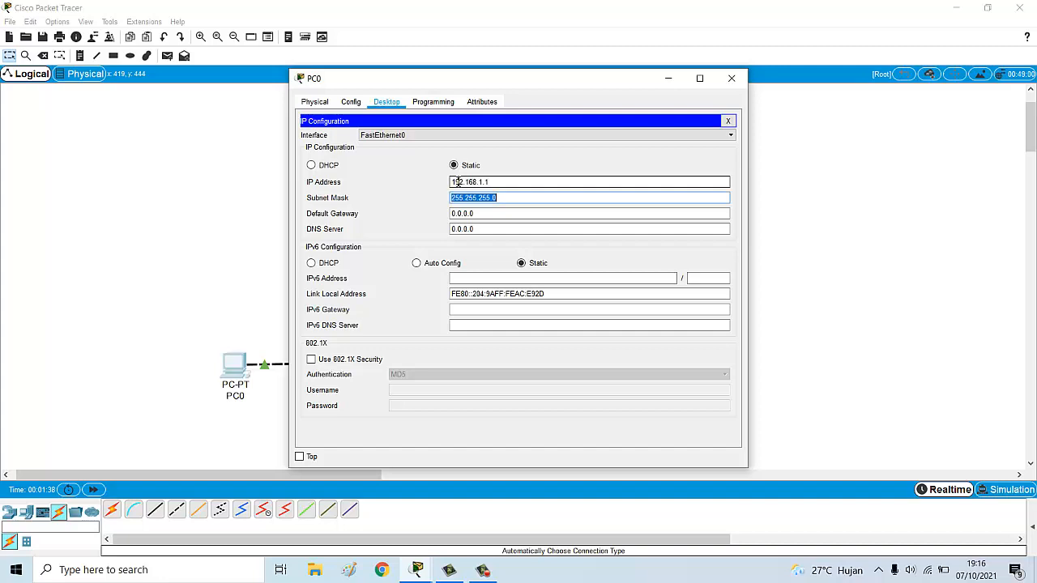
{"action": "left_click", "coordinate": [732, 78]}
Assign PC0(1) the static IP address 192.168.1.2 with subnet mask 255.255.255.0.
{"action": "left_click", "coordinate": [355, 362]}
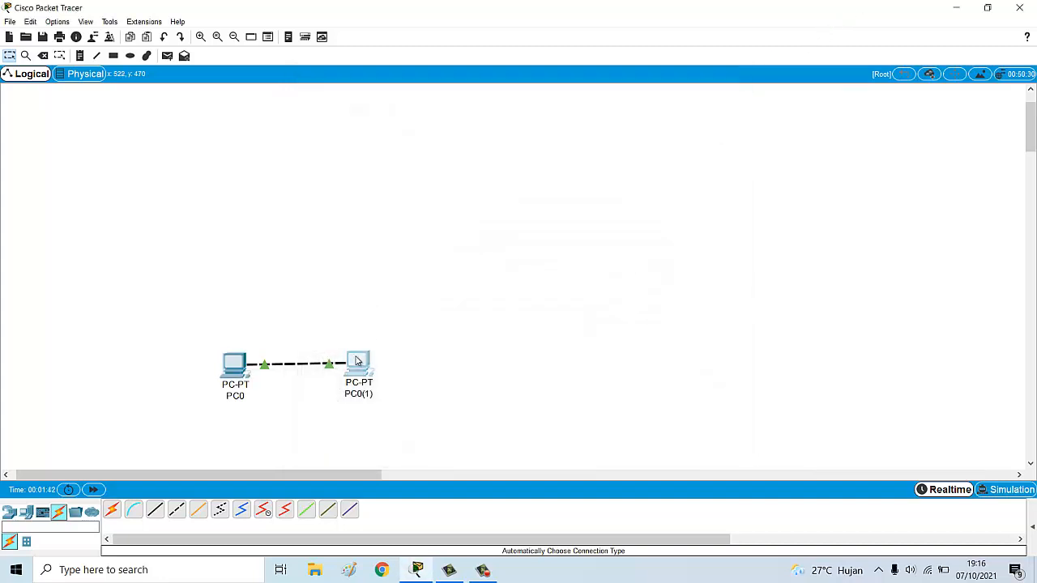
{"action": "left_click", "coordinate": [390, 107]}
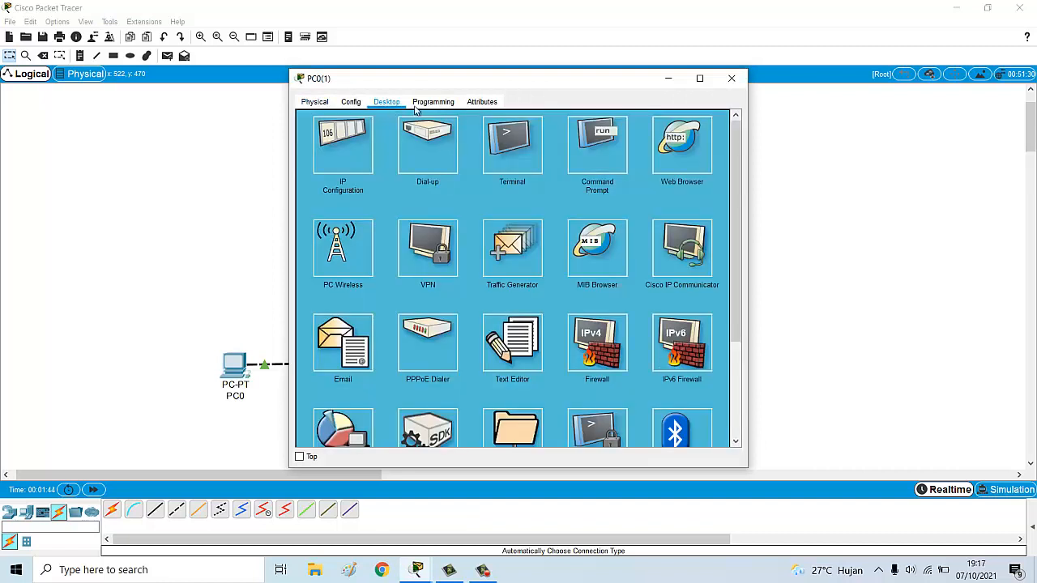
{"action": "left_click", "coordinate": [349, 163]}
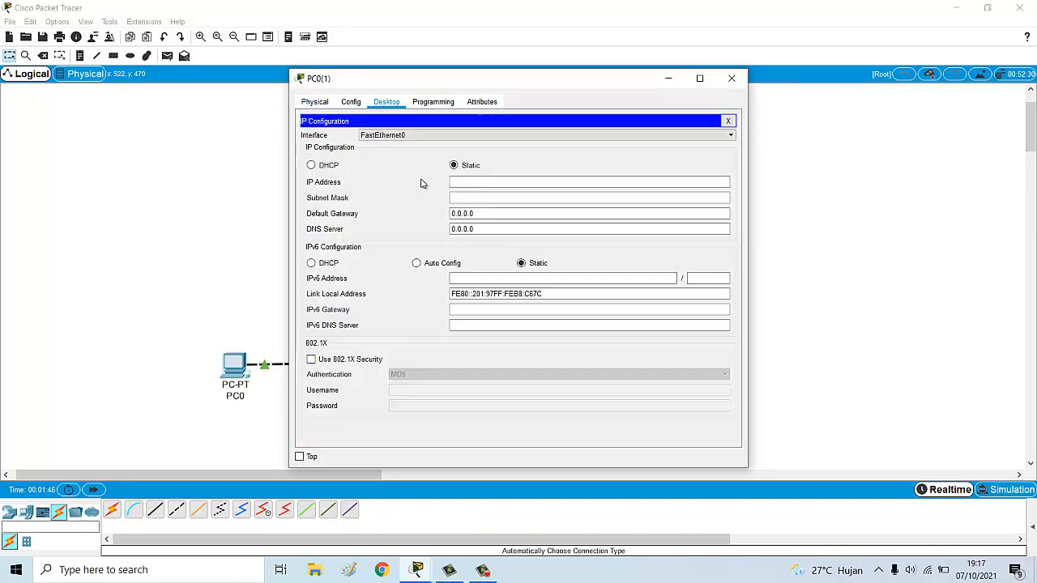
{"action": "left_click", "coordinate": [451, 182]}
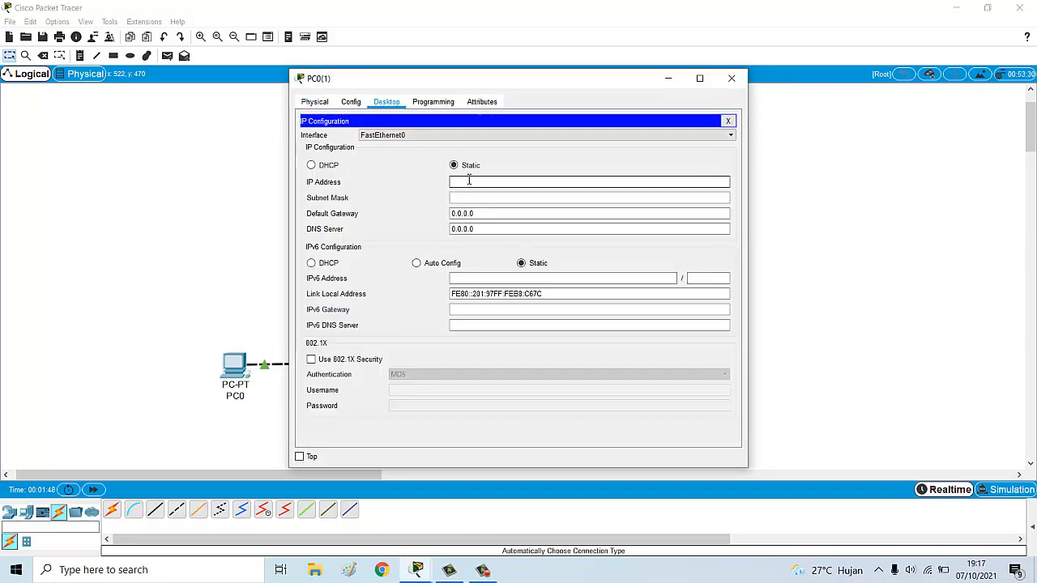
{"action": "type", "text": "192.168.1.2"}
{"action": "key", "text": "Tab"}
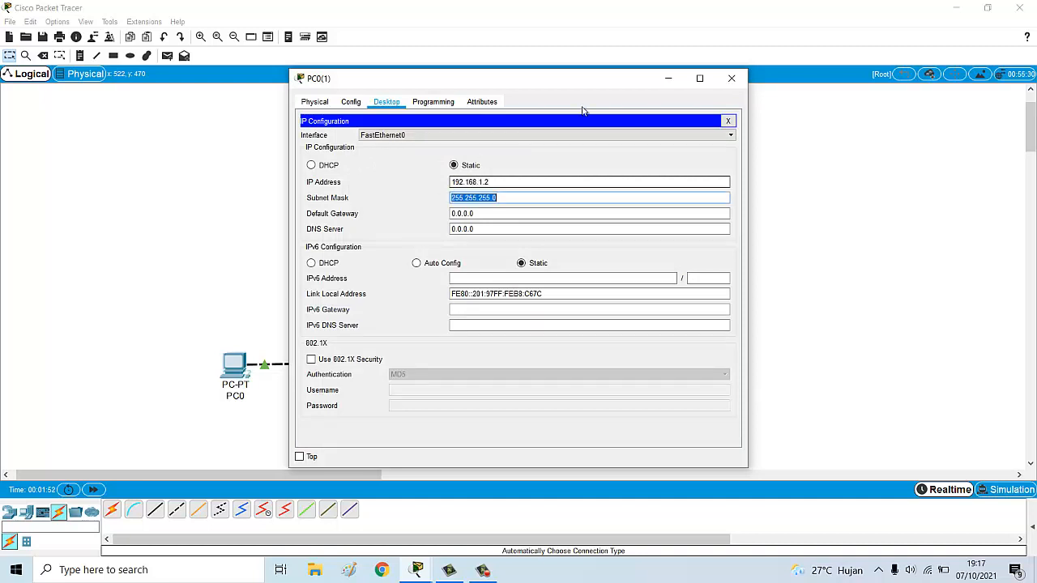
{"action": "left_click", "coordinate": [731, 77]}
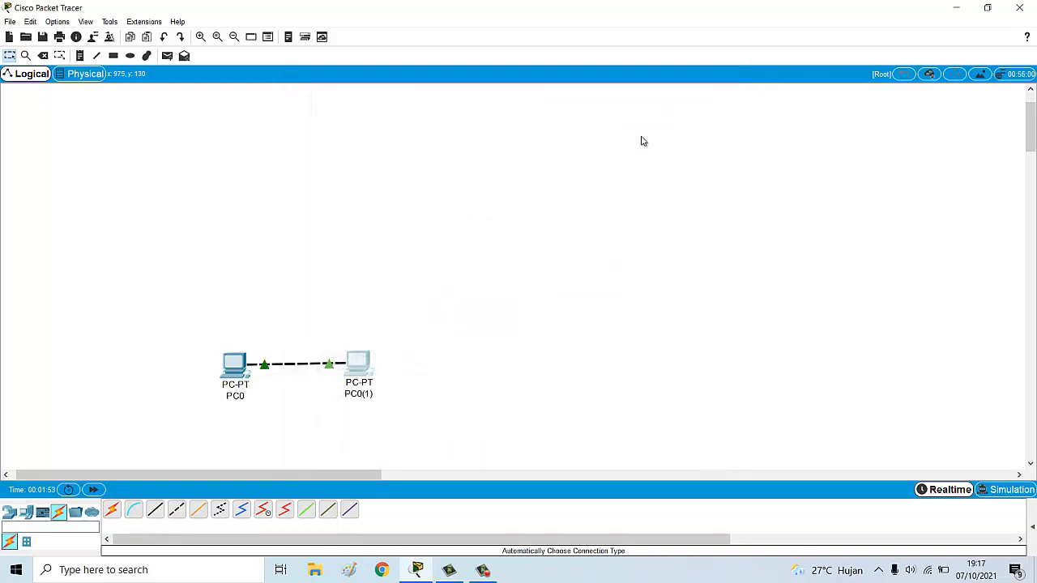
Test the connection from PC0 to PC0(1) by running ping 192.168.1.2 in PC0's command prompt.
{"action": "left_click", "coordinate": [234, 363]}
{"action": "left_click", "coordinate": [587, 144]}
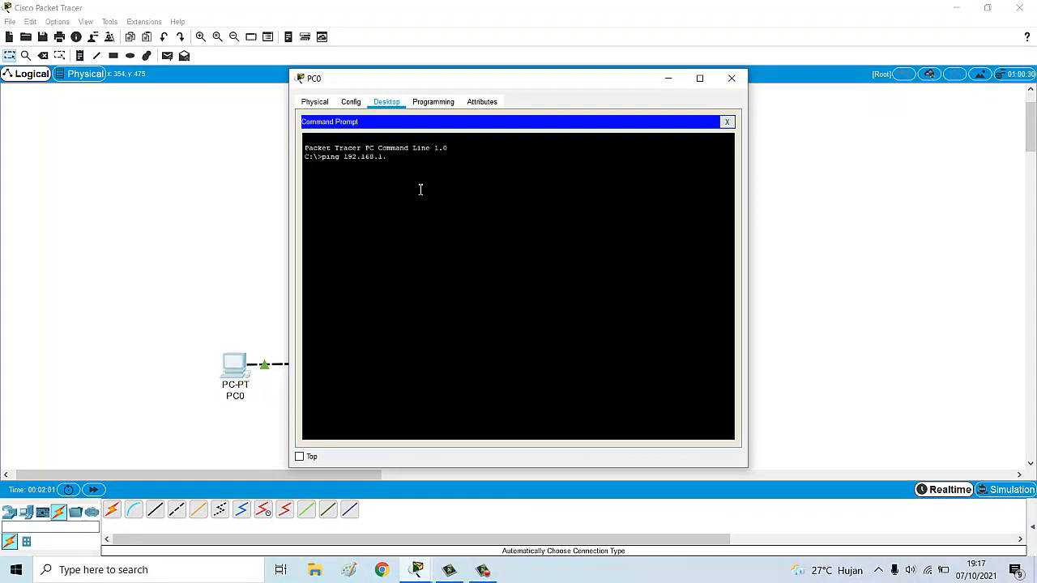
{"action": "type", "text": "ping 192.168.1.2"}
{"action": "key", "text": "Return"}
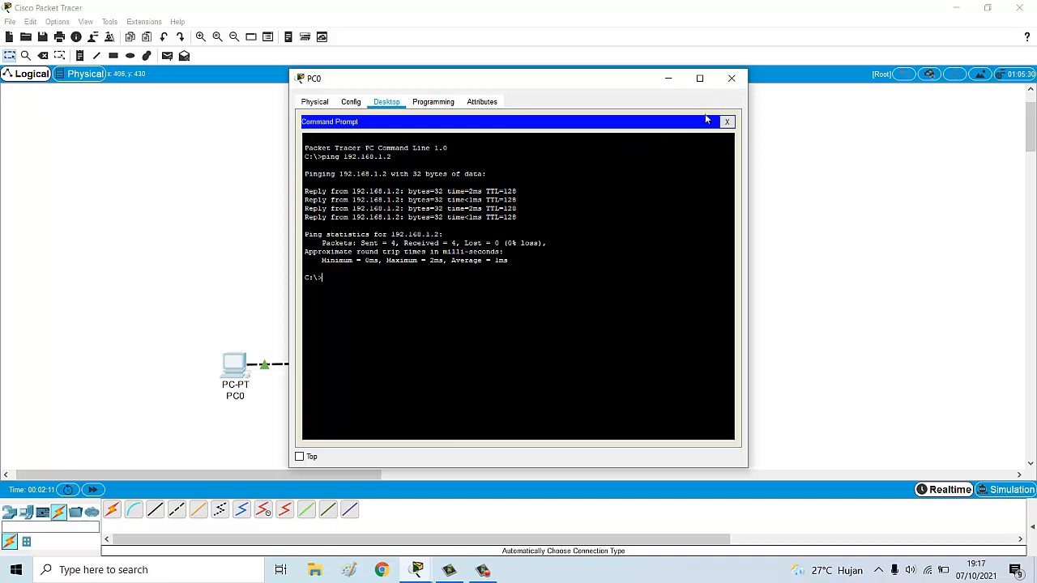
{"action": "left_click", "coordinate": [731, 78]}
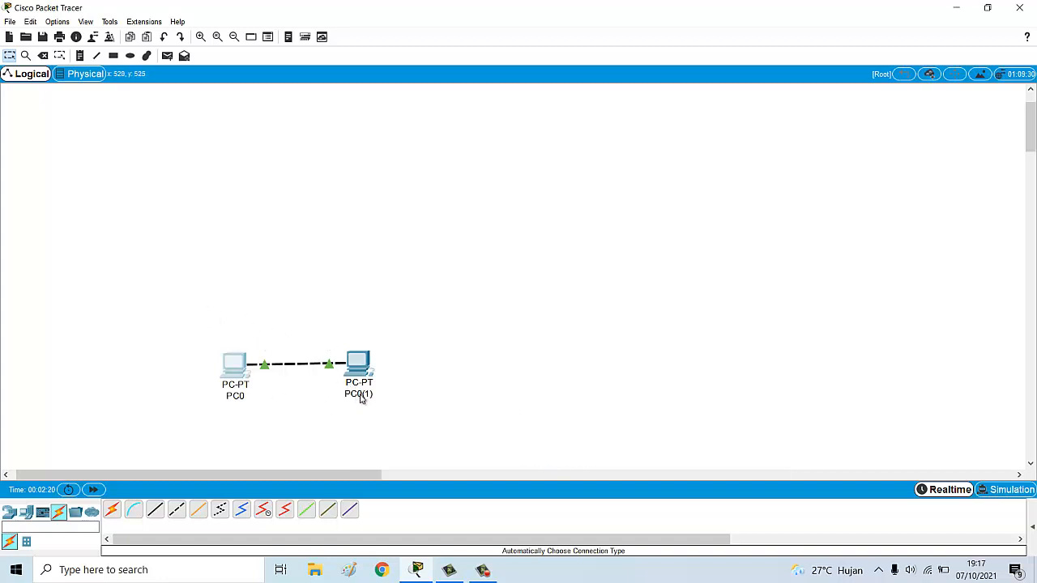
{"action": "mouse_move", "coordinate": [361, 398]}
{"action": "mouse_move", "coordinate": [236, 392]}
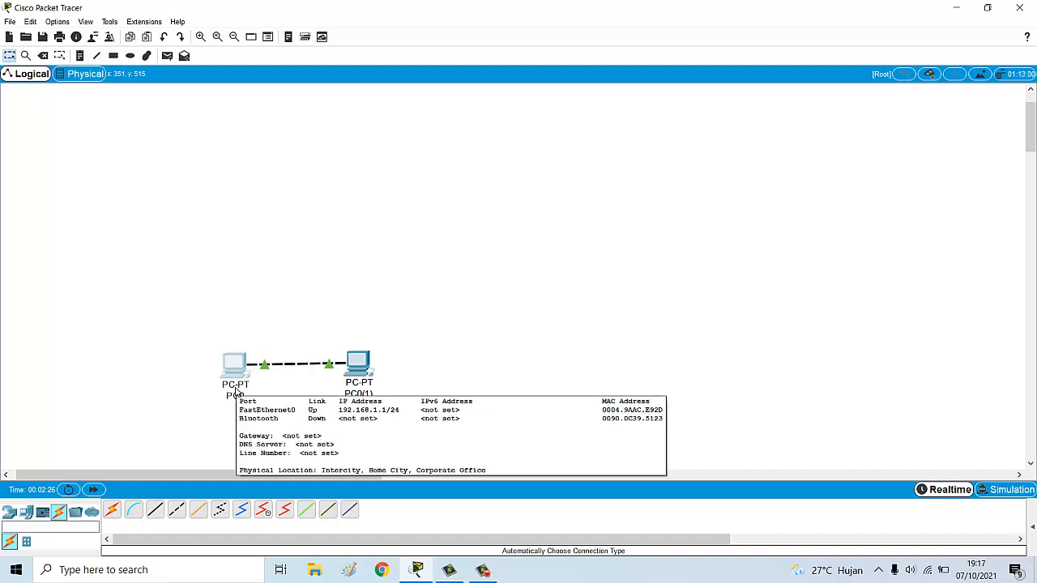
{"action": "left_click", "coordinate": [359, 365]}
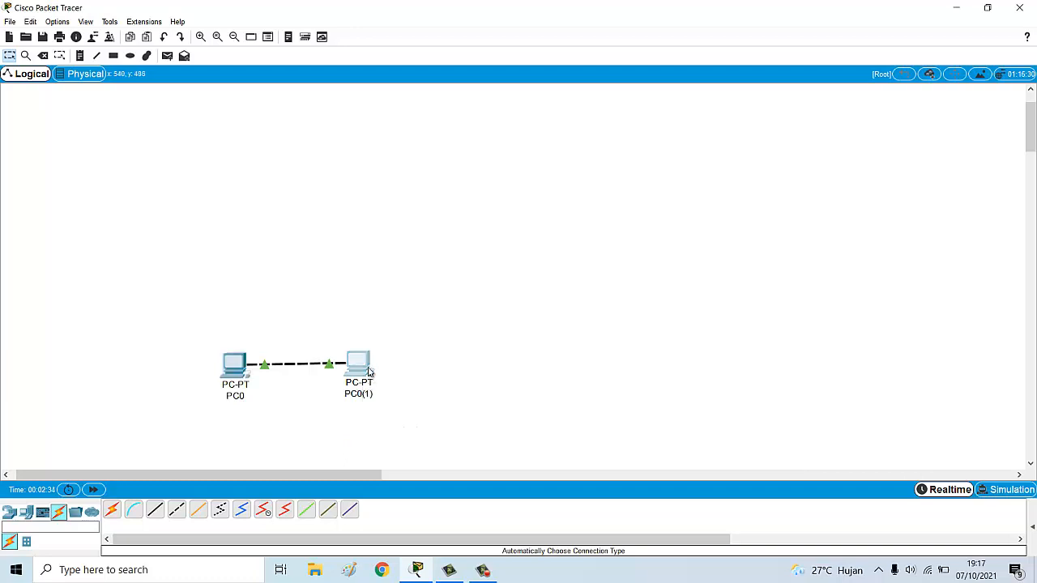
{"action": "left_click", "coordinate": [600, 136]}
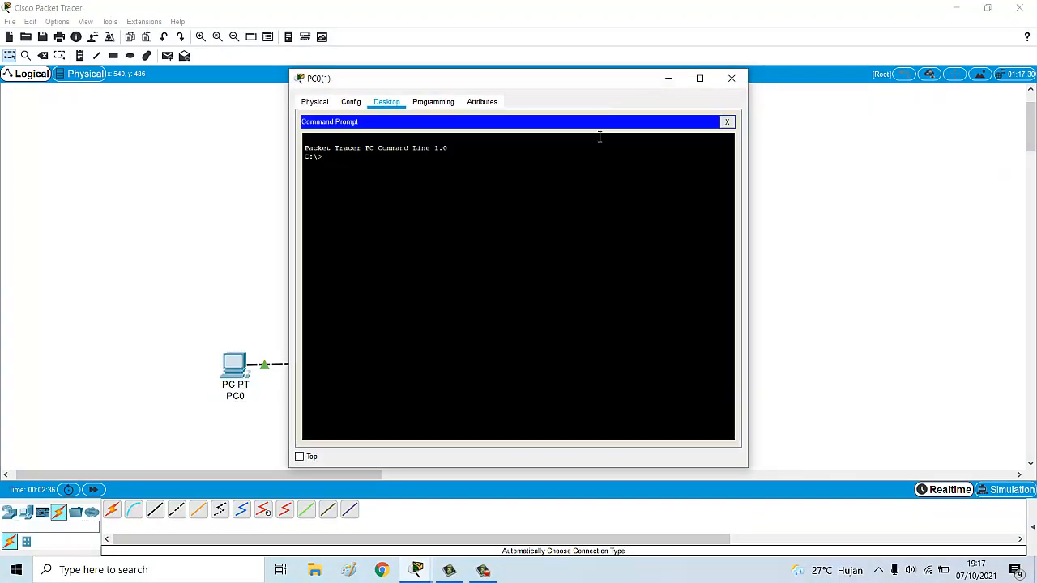
{"action": "left_click", "coordinate": [732, 78]}
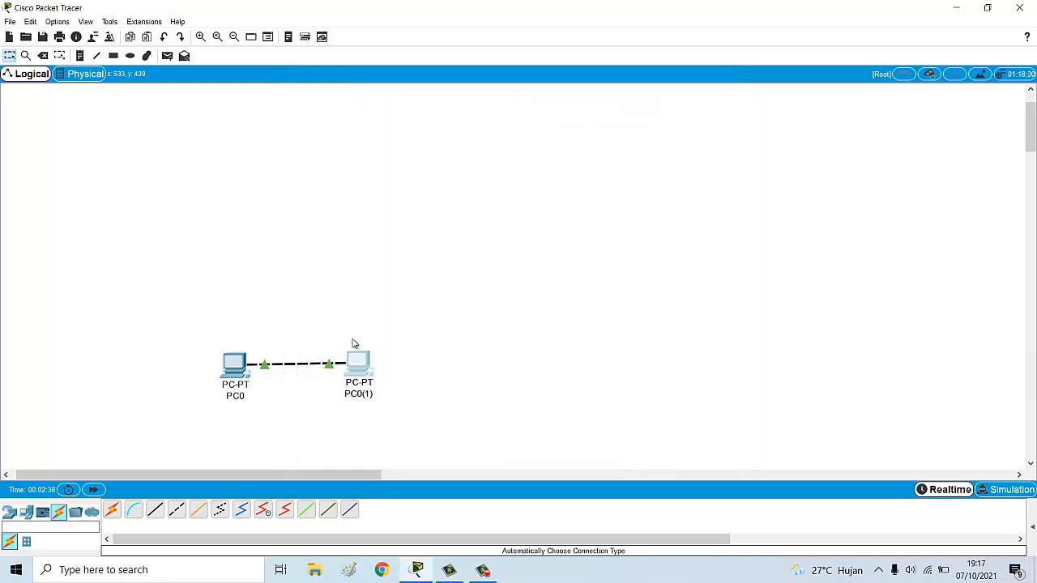
Set the IP address of PC0(1) to 192.168.2.1.
{"action": "left_click", "coordinate": [358, 364]}
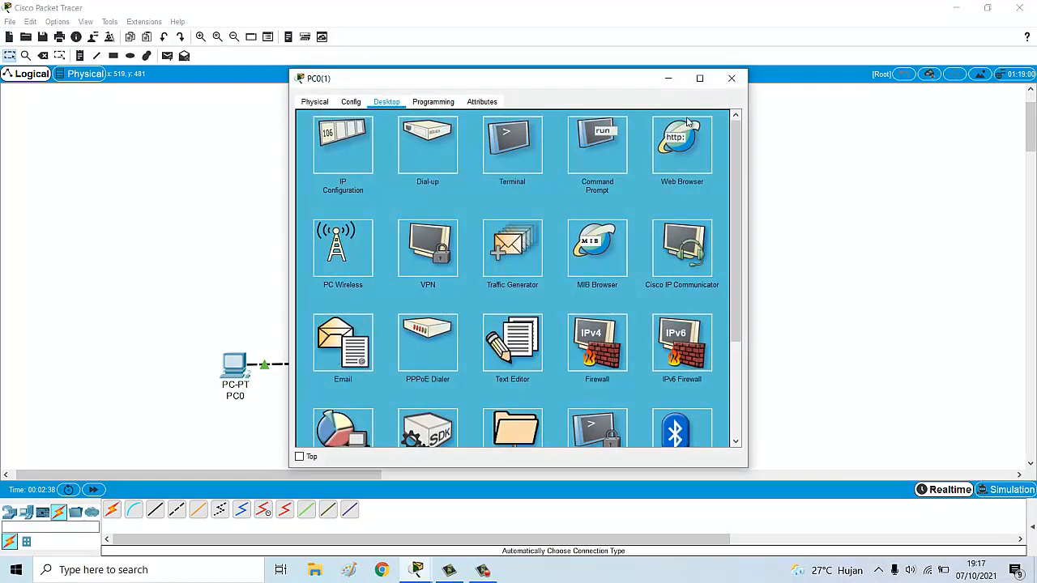
{"action": "left_click", "coordinate": [331, 155]}
{"action": "left_click", "coordinate": [500, 182]}
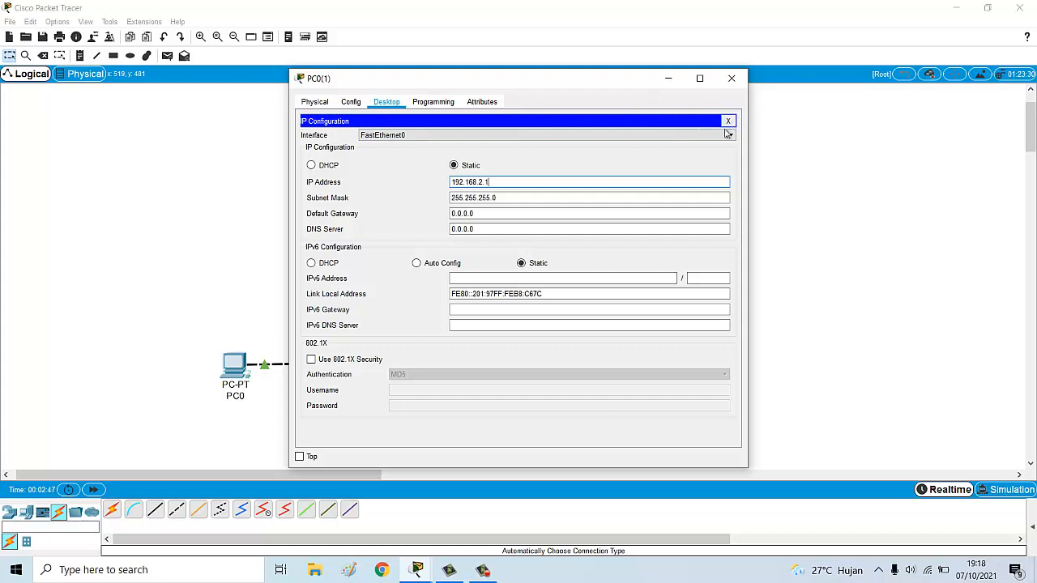
{"action": "left_click", "coordinate": [738, 83]}
Test the connection from PC0 to the other subnet by running ping 192.168.2.1 in PC0's command prompt.
{"action": "left_click", "coordinate": [233, 366]}
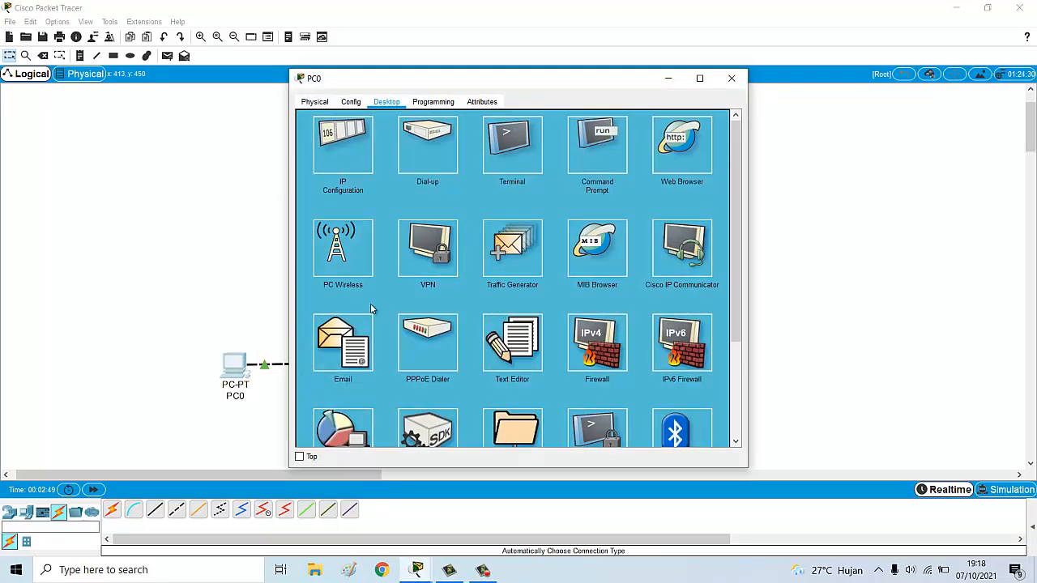
{"action": "left_click", "coordinate": [595, 143]}
{"action": "key", "text": "Up"}
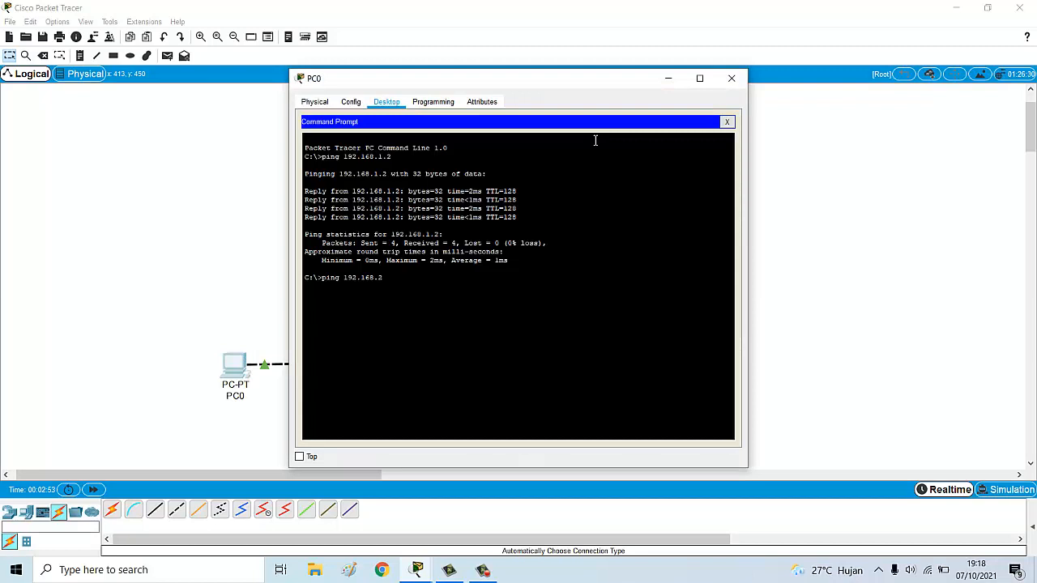
{"action": "type", "text": "2.1"}
{"action": "key", "text": "Return"}
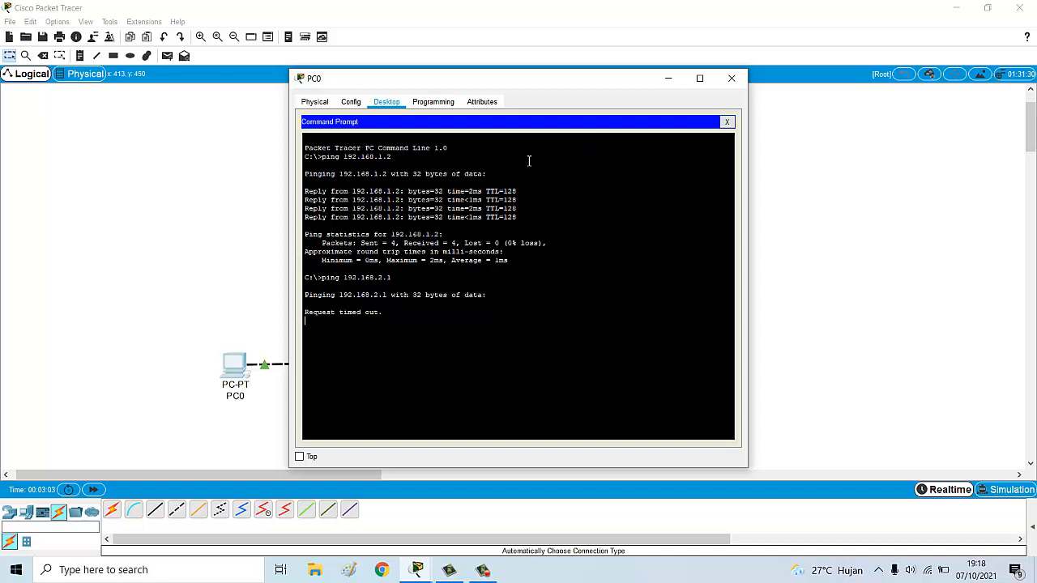
{"action": "left_click_drag", "start_coordinate": [543, 88], "coordinate": [706, 89]}
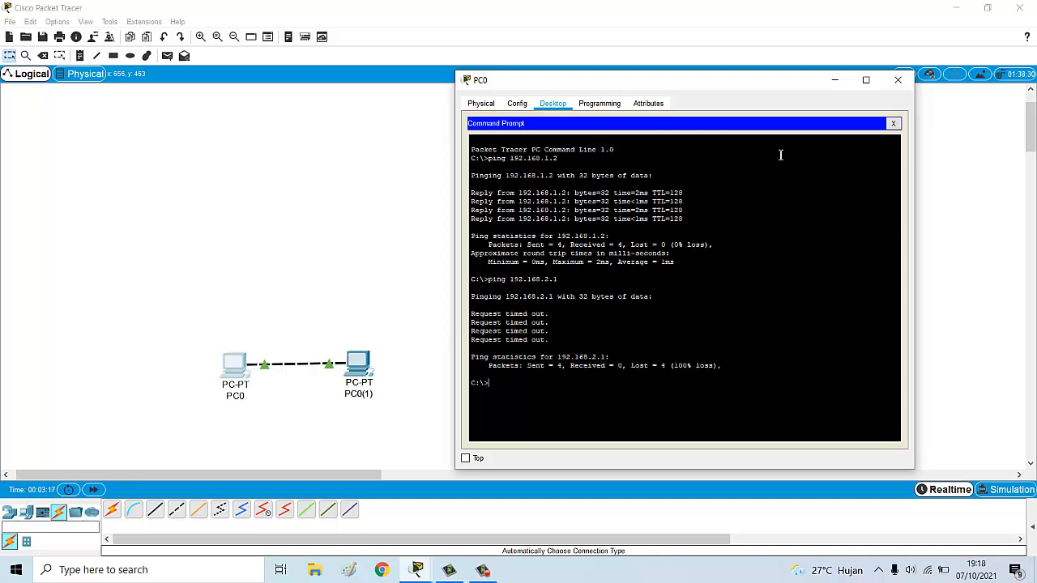
{"action": "left_click", "coordinate": [899, 84]}
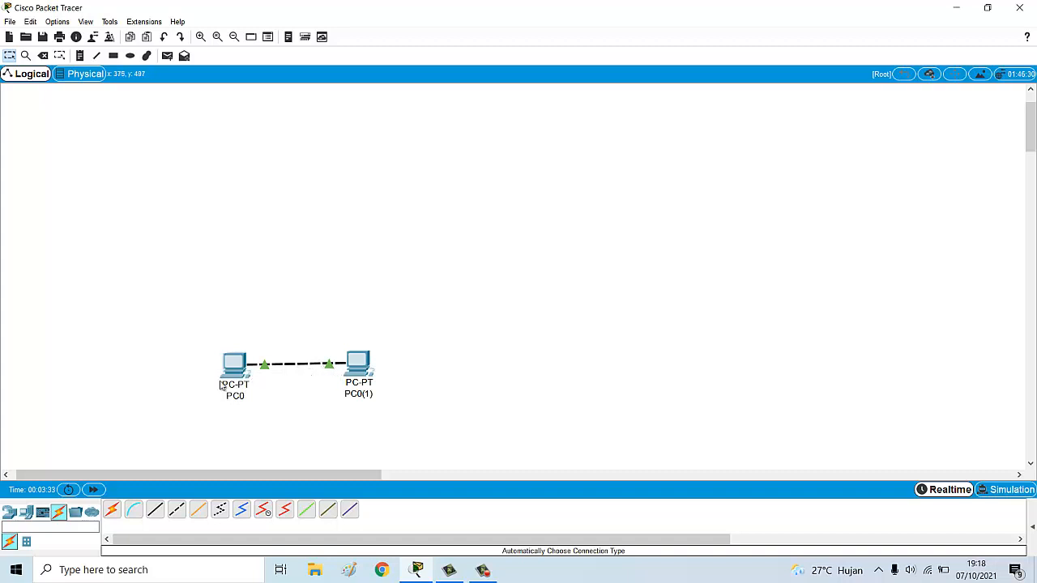
Duplicate PC0 and place the copy to the right of PC0(1).
{"action": "left_click_drag", "start_coordinate": [210, 345], "coordinate": [241, 392]}
{"action": "key", "text": "ctrl+c"}
{"action": "key", "text": "ctrl+v"}
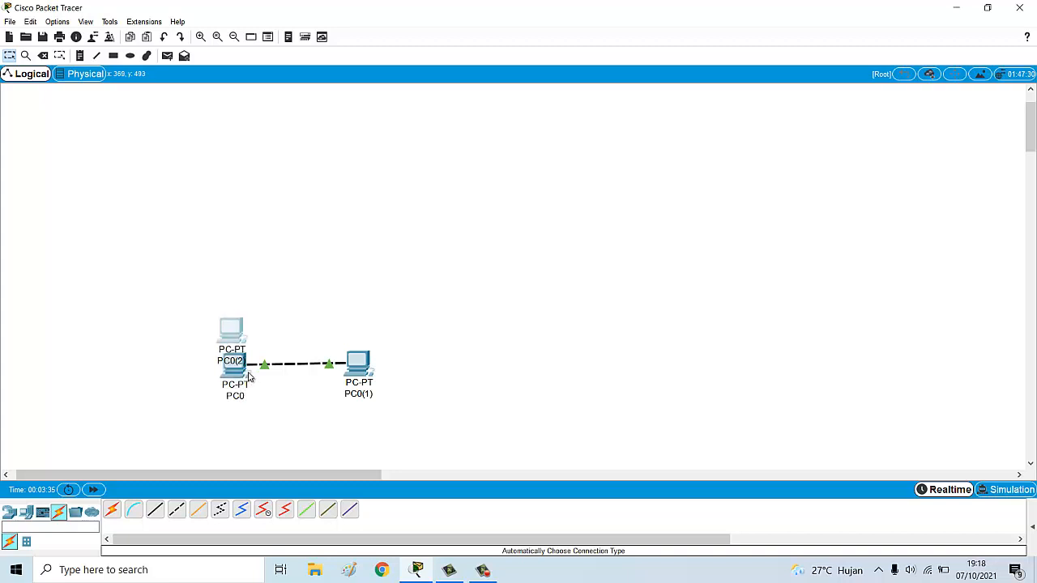
{"action": "left_click_drag", "start_coordinate": [223, 328], "coordinate": [456, 365]}
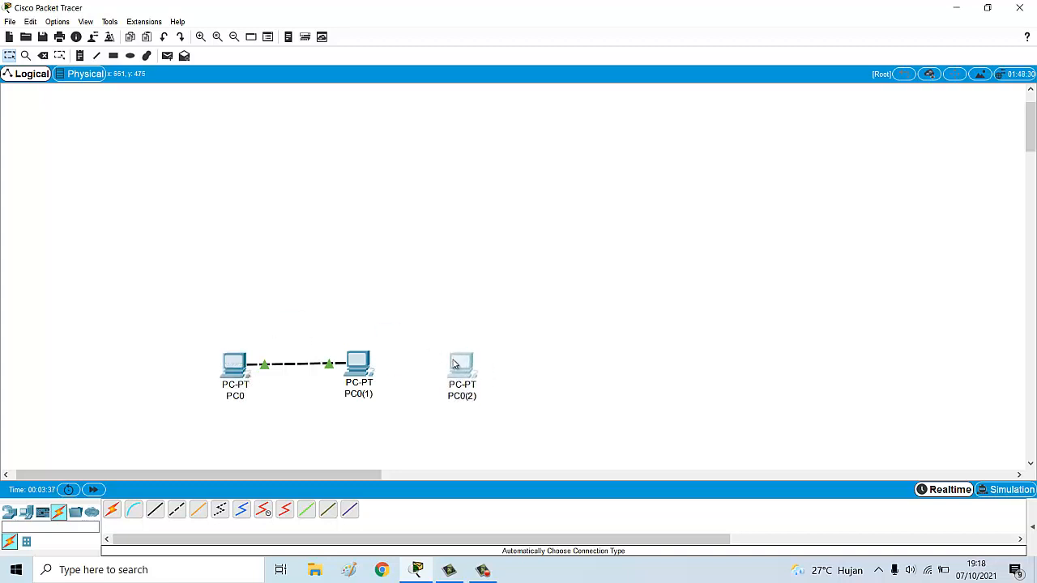
Delete the cable between PC0 and PC0(1).
{"action": "left_click", "coordinate": [503, 363]}
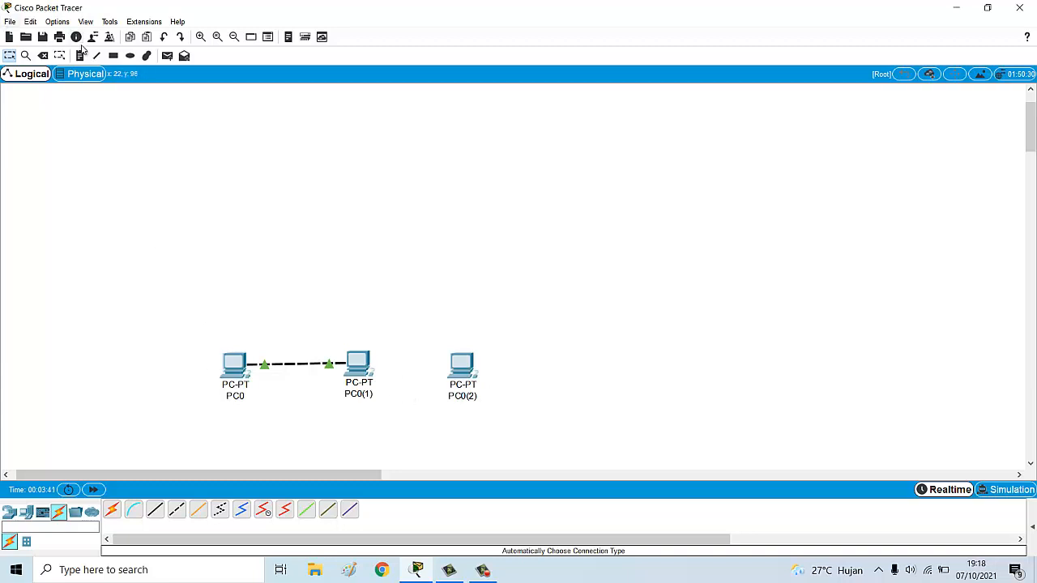
{"action": "left_click", "coordinate": [43, 55]}
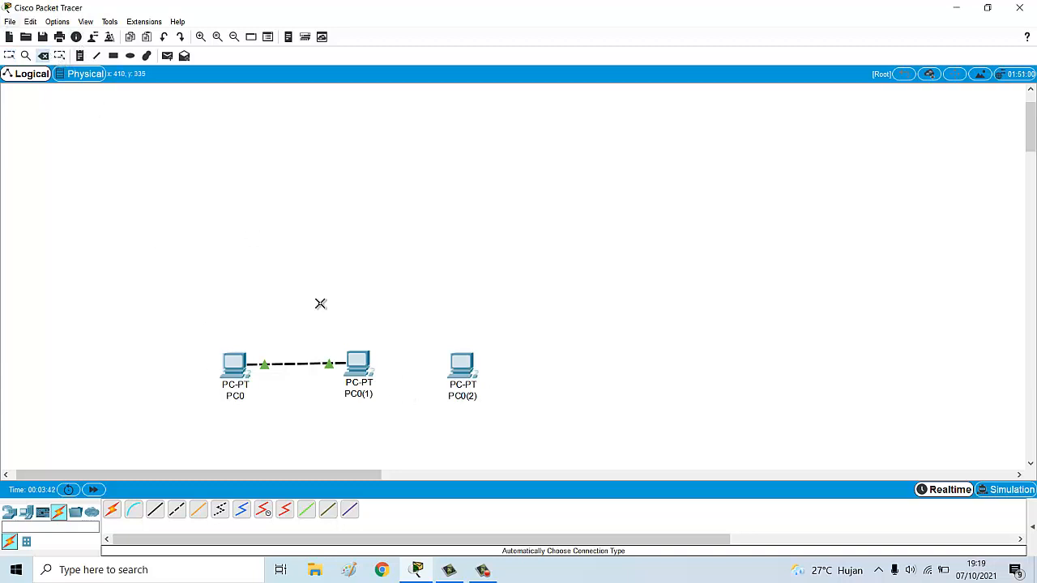
{"action": "left_click", "coordinate": [317, 365]}
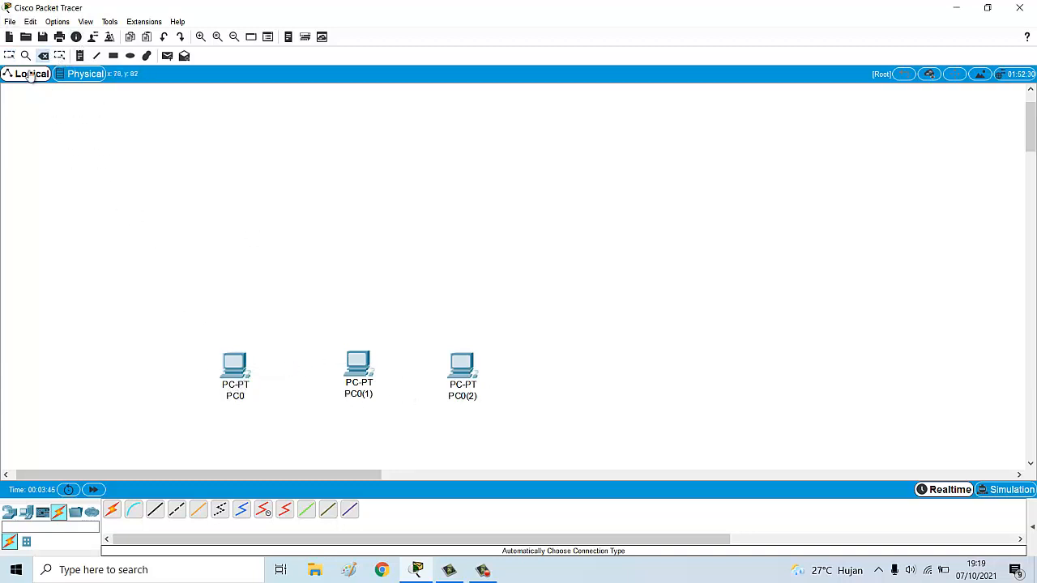
{"action": "left_click", "coordinate": [9, 55]}
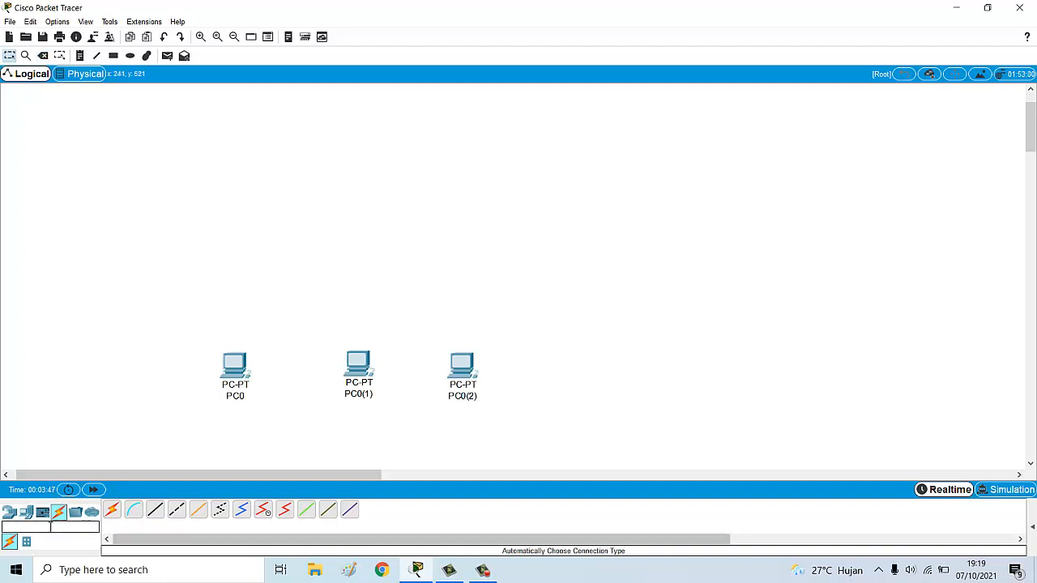
Place a PT-Switch above PC0(1) in the workspace.
{"action": "left_click", "coordinate": [10, 512]}
{"action": "left_click", "coordinate": [26, 543]}
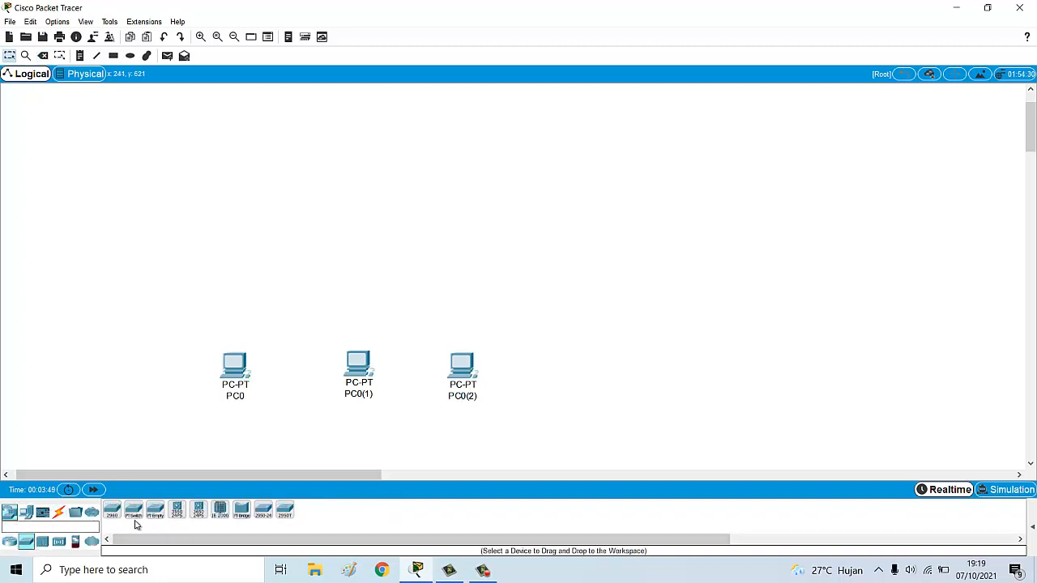
{"action": "left_click", "coordinate": [134, 510]}
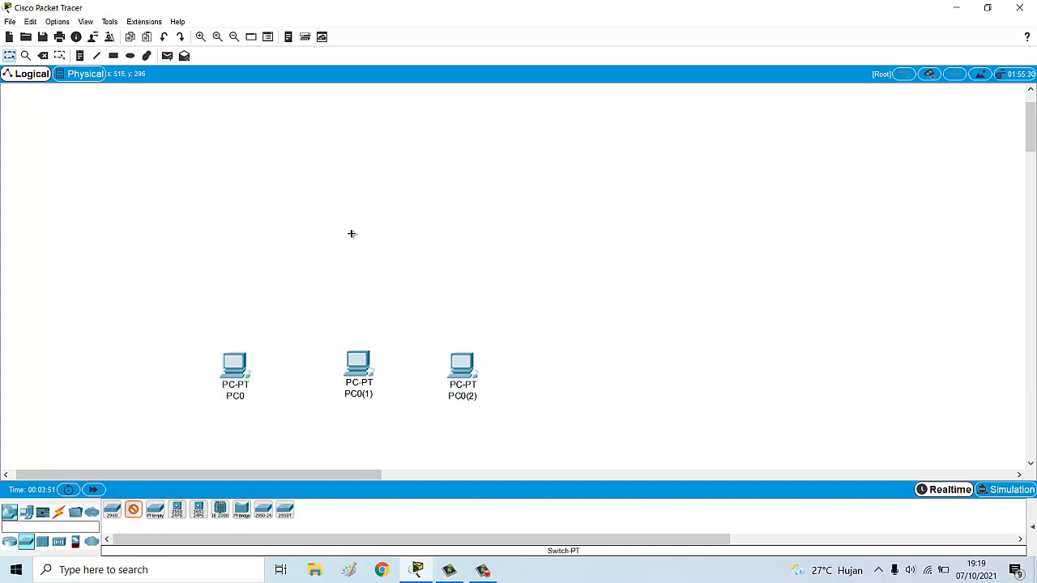
{"action": "left_click", "coordinate": [352, 234]}
Connect PC0, PC0(1) and PC0(2) to Switch0 with automatically chosen cables.
{"action": "left_click", "coordinate": [58, 512]}
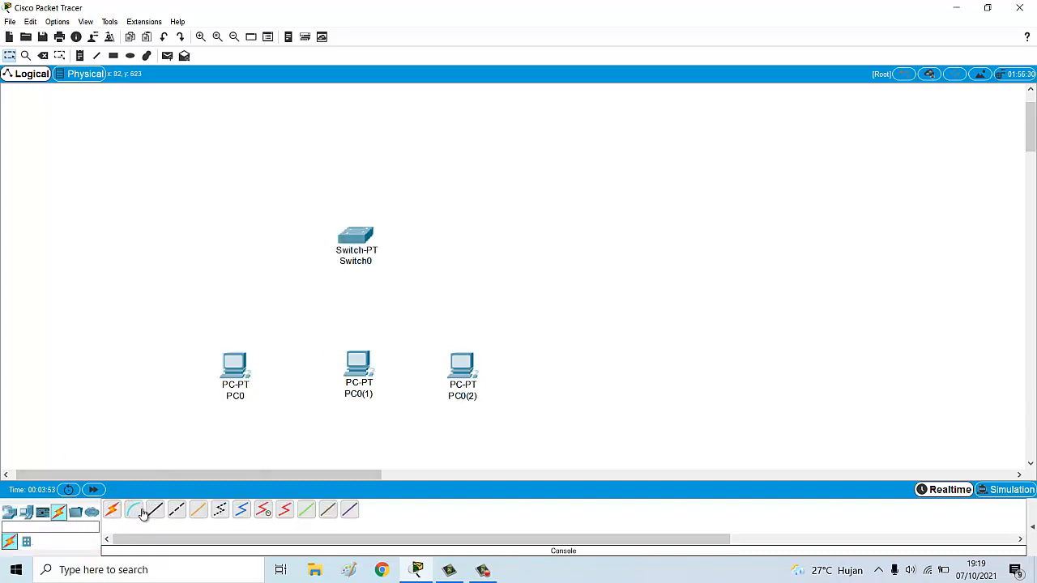
{"action": "left_click", "coordinate": [112, 510]}
{"action": "left_click", "coordinate": [243, 362]}
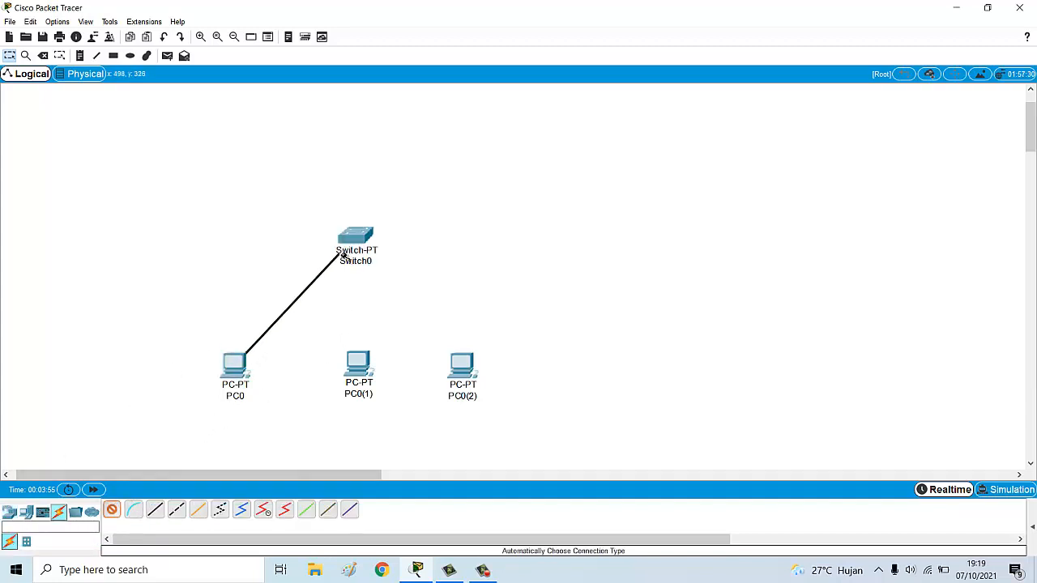
{"action": "left_click", "coordinate": [343, 254]}
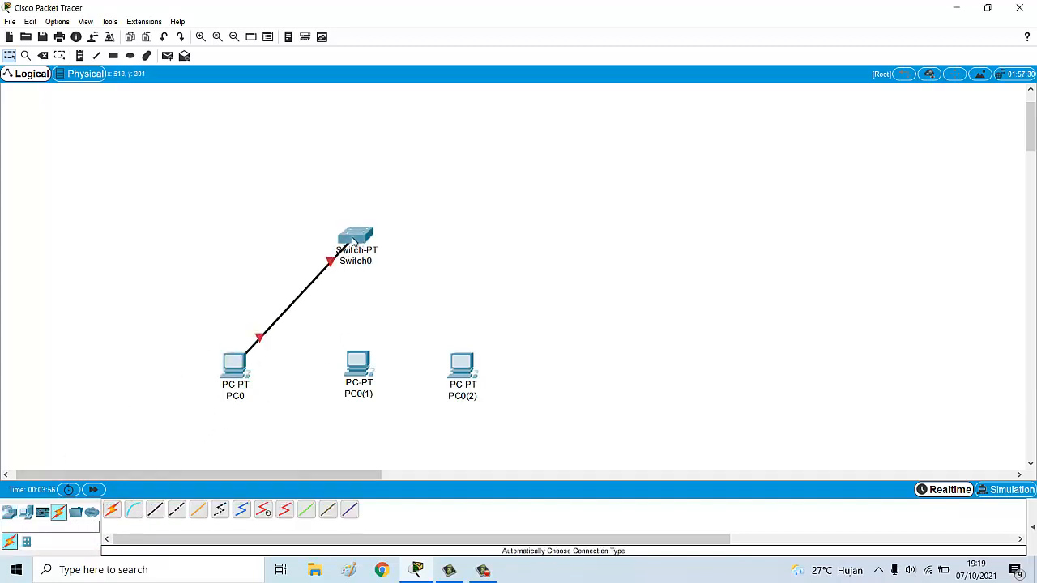
{"action": "left_click", "coordinate": [112, 509]}
{"action": "left_click", "coordinate": [359, 364]}
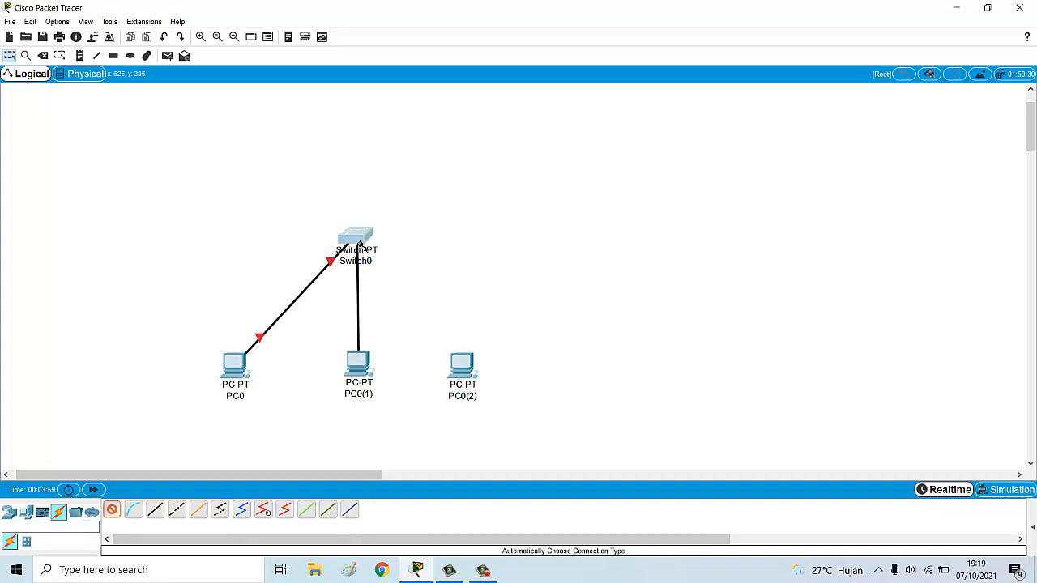
{"action": "left_click", "coordinate": [359, 243]}
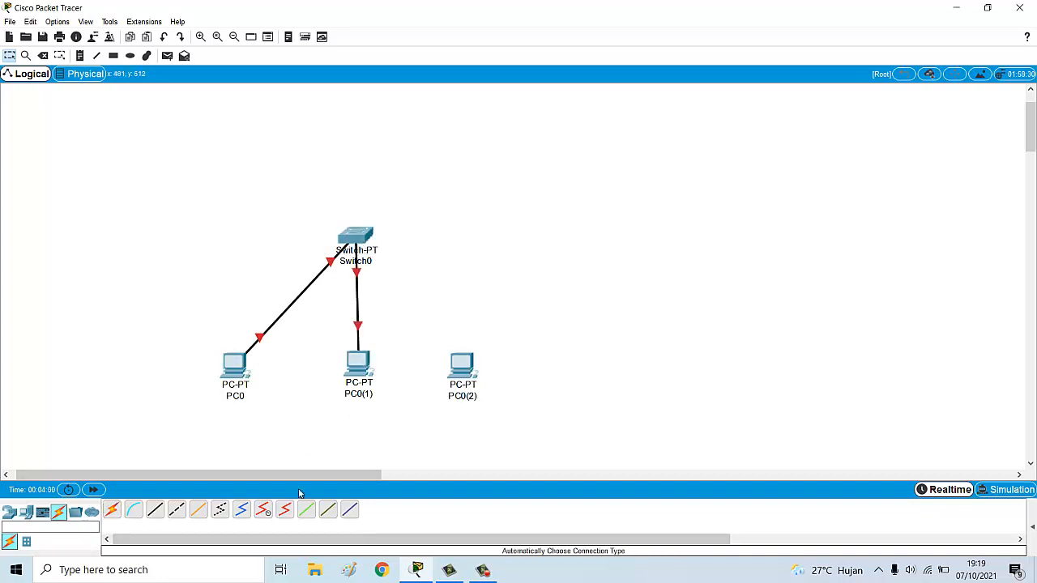
{"action": "left_click", "coordinate": [114, 510]}
{"action": "left_click", "coordinate": [464, 366]}
{"action": "left_click", "coordinate": [362, 242]}
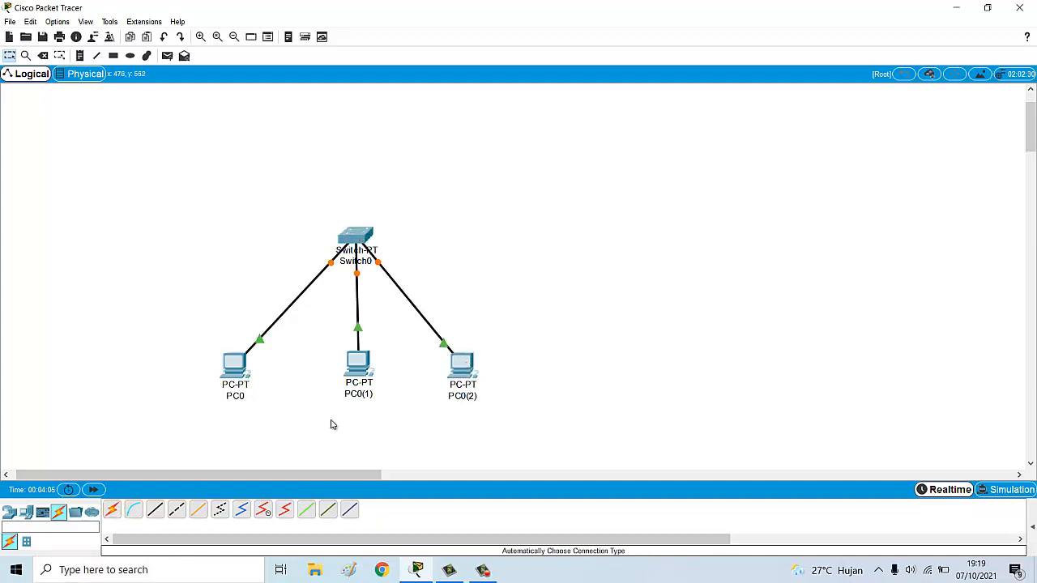
Set the static IP address of PC0(2) to 192.168.1.3.
{"action": "left_click", "coordinate": [461, 366]}
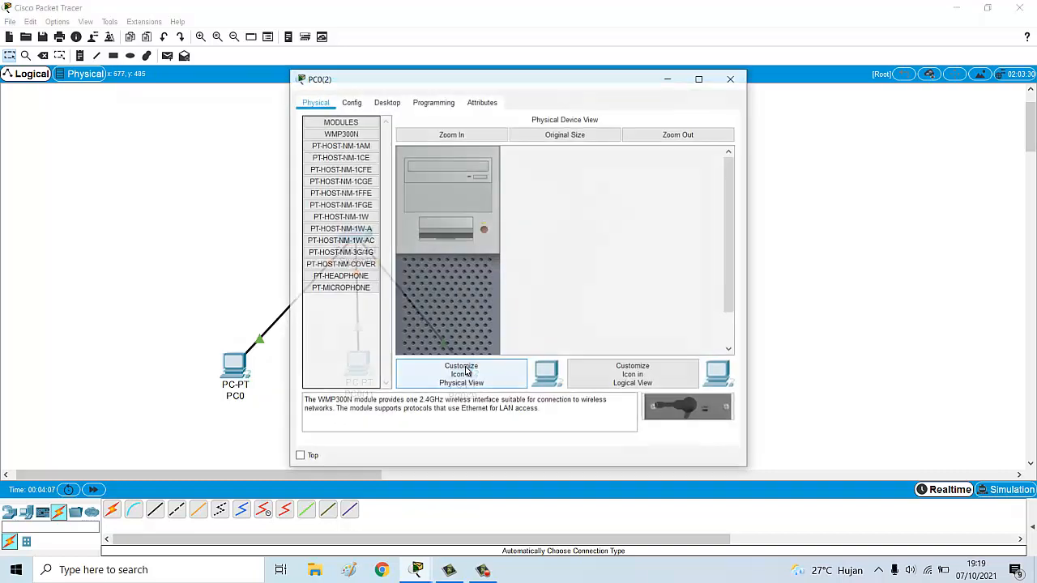
{"action": "left_click", "coordinate": [374, 107]}
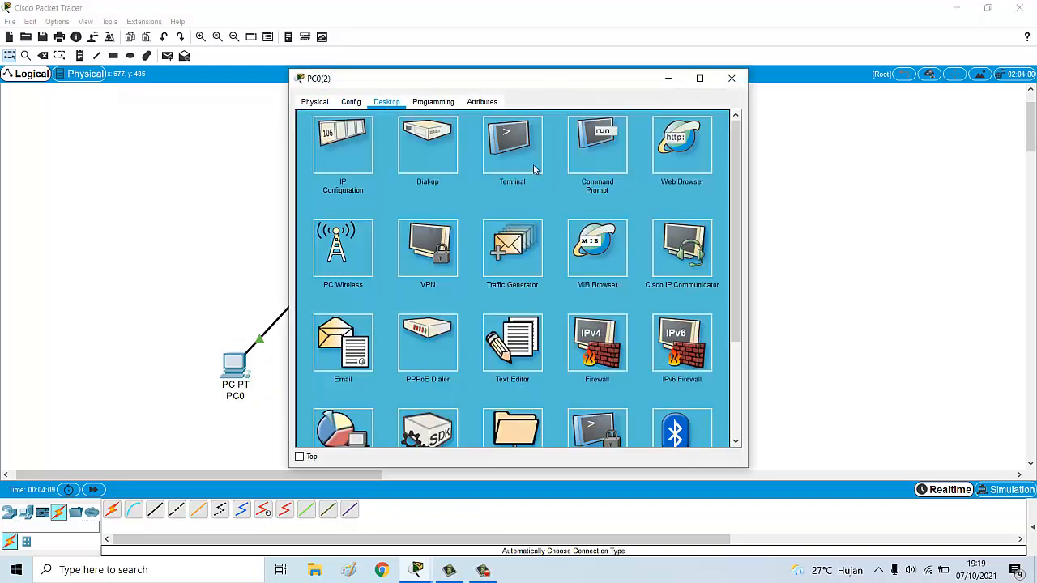
{"action": "left_click", "coordinate": [363, 159]}
{"action": "left_click", "coordinate": [497, 184]}
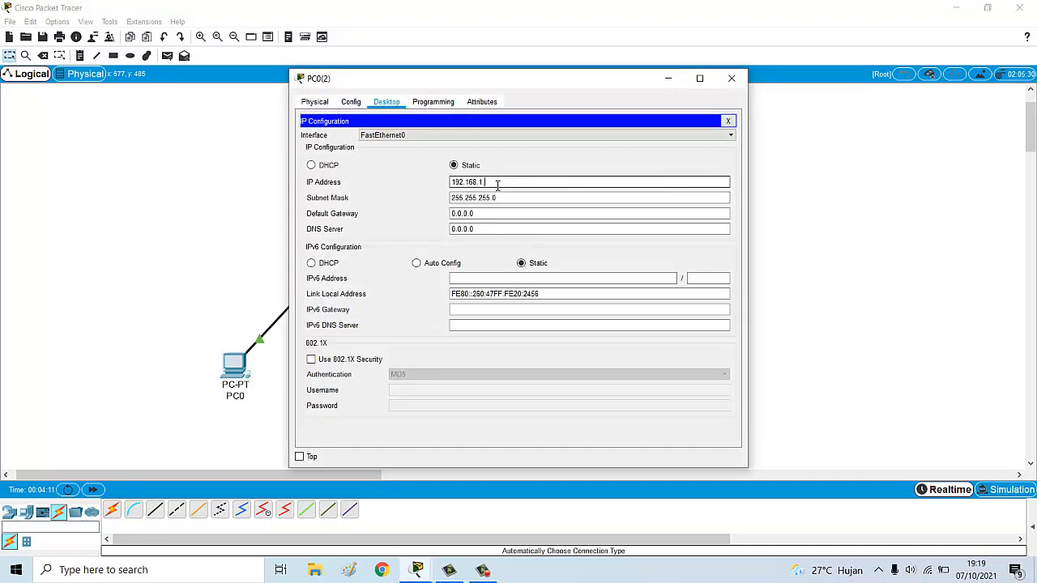
{"action": "type", "text": "3"}
{"action": "left_click", "coordinate": [732, 78]}
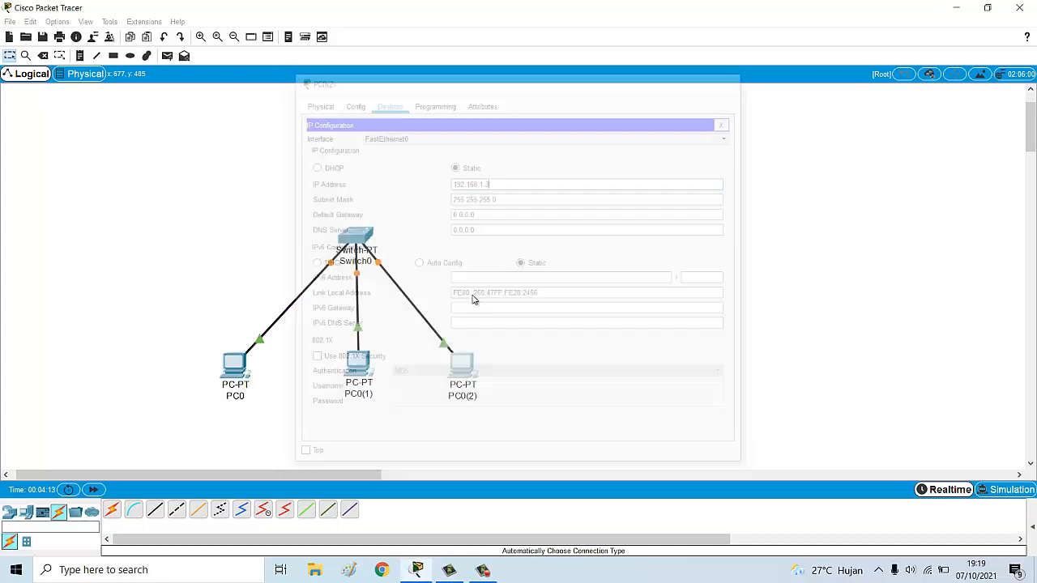
Set the static IP address of PC0(1) to 192.168.1.2.
{"action": "left_click", "coordinate": [361, 363]}
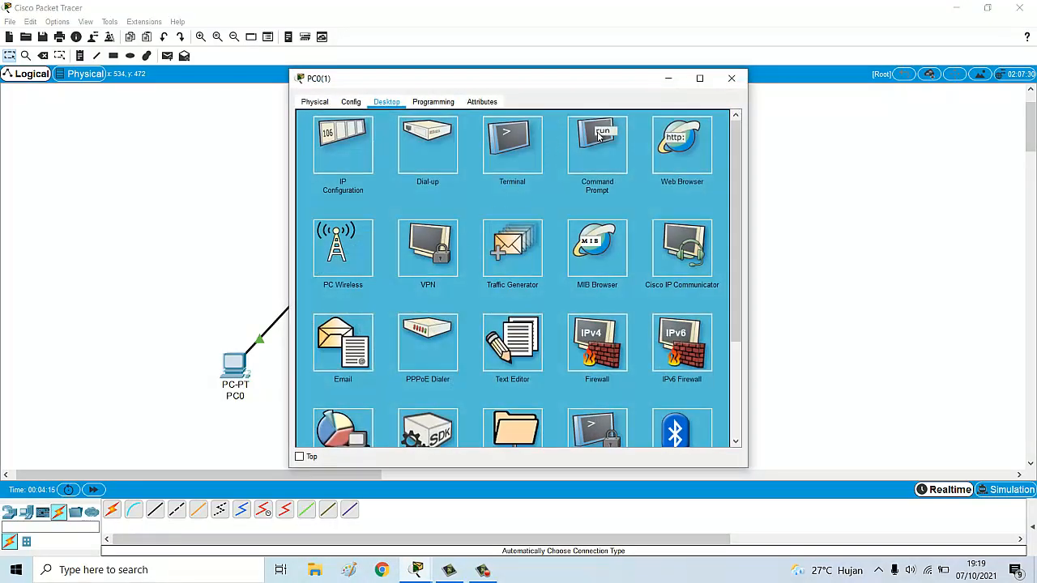
{"action": "left_click", "coordinate": [350, 140]}
{"action": "left_click", "coordinate": [496, 182]}
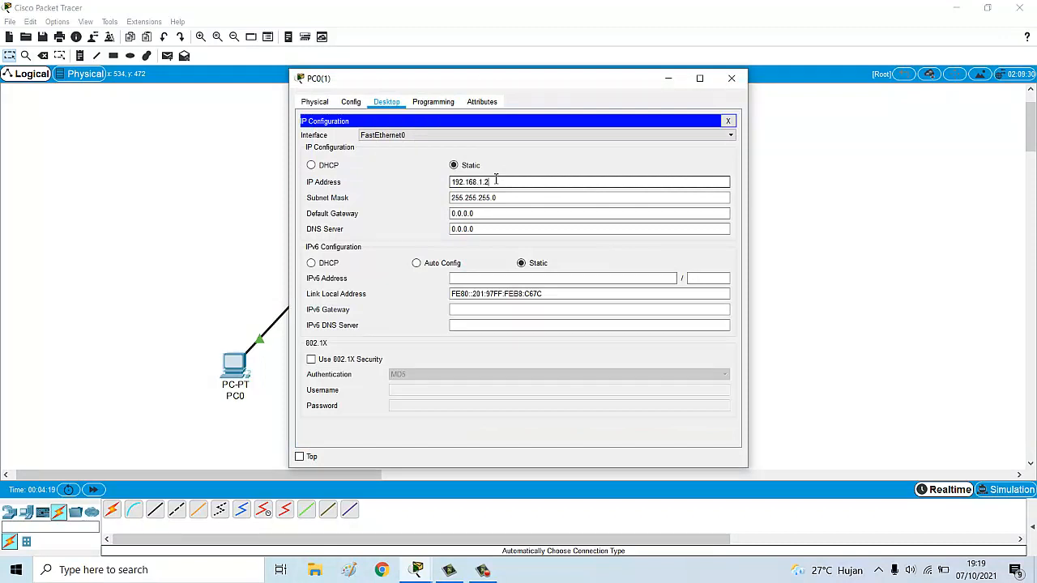
{"action": "left_click", "coordinate": [732, 78]}
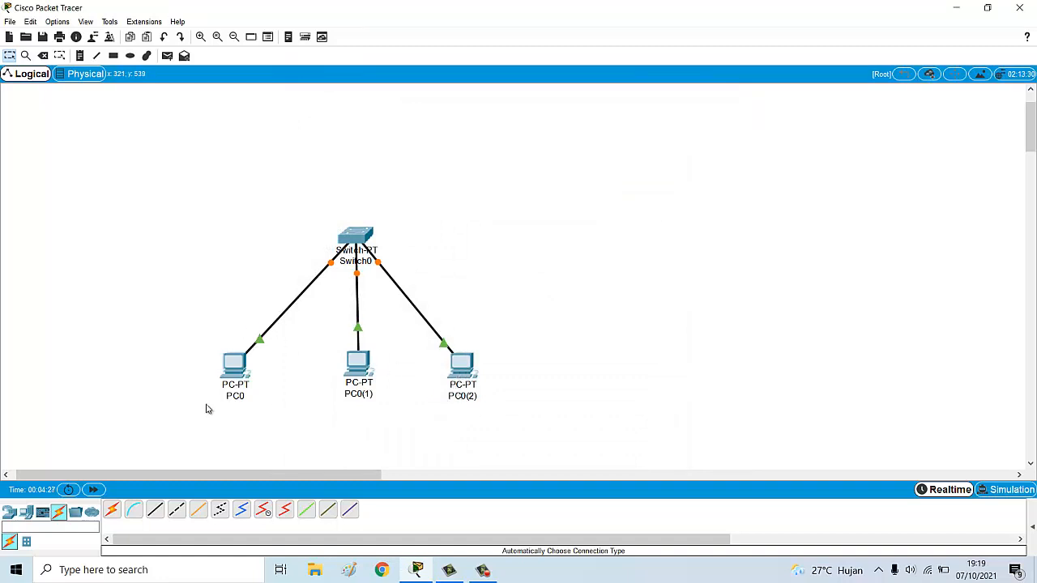
Test the connection from PC0(2) to PC0 by running ping 192.168.1.1 in PC0(2)'s command prompt.
{"action": "left_click", "coordinate": [454, 371]}
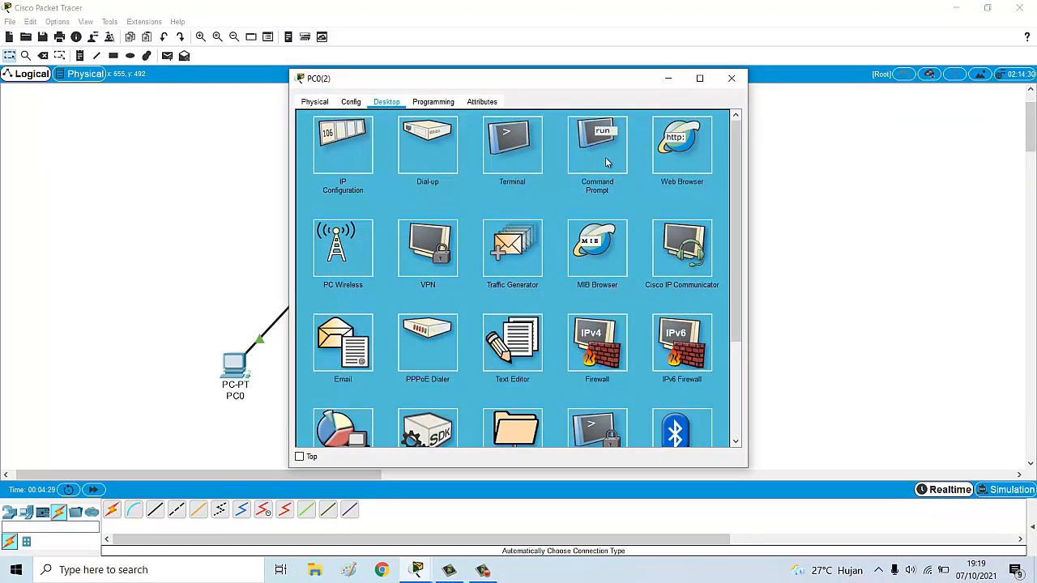
{"action": "left_click", "coordinate": [602, 152]}
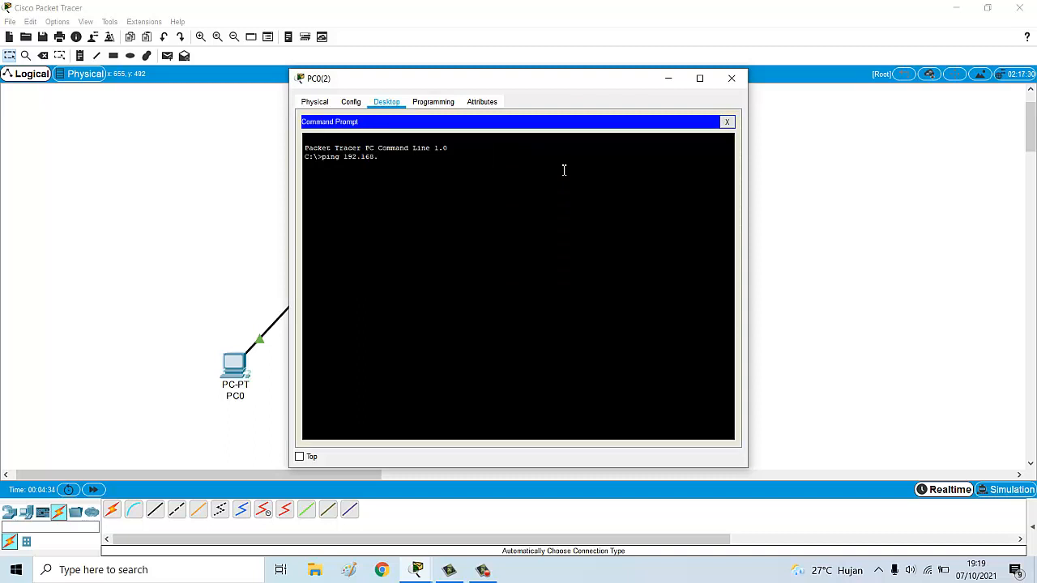
{"action": "type", "text": "ping 192.168.1.1"}
{"action": "key", "text": "Return"}
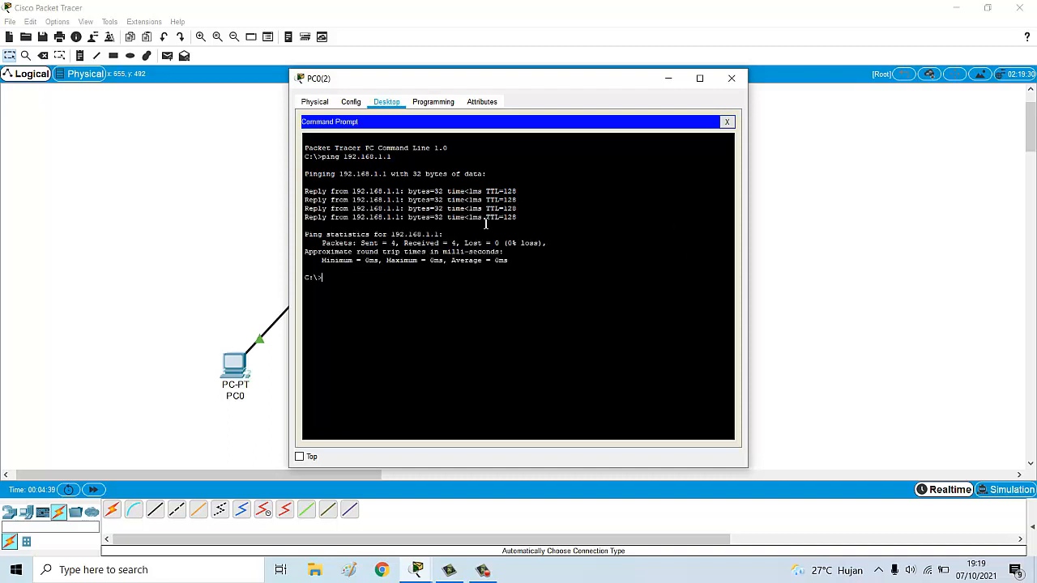
Run ping 192.168.1.2 from PC0(2) to test PC0(1), and check PC0(2)'s own address with ipconfig.
{"action": "key", "text": "Up"}
{"action": "key", "text": "Return"}
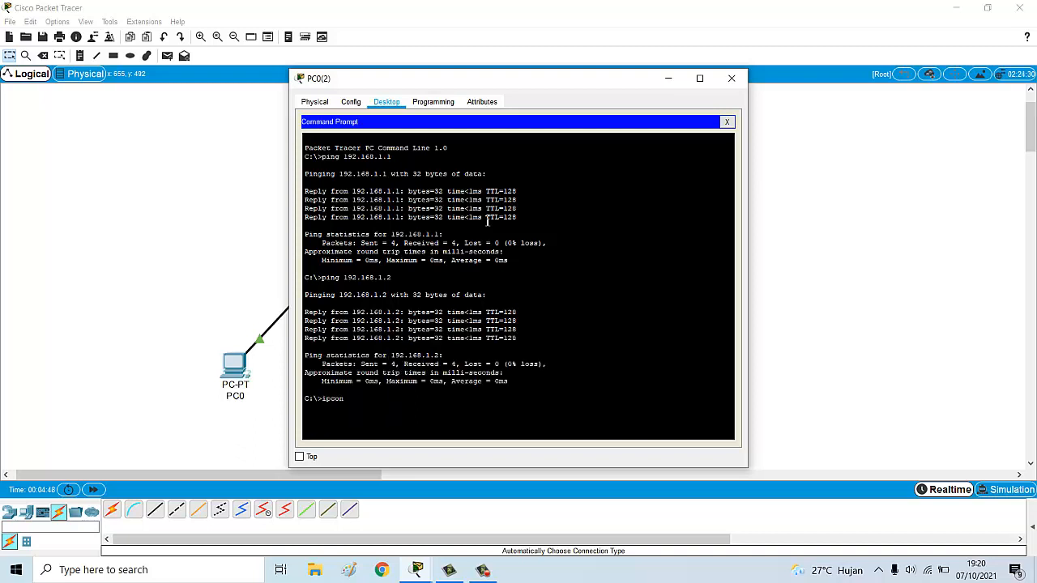
{"action": "key", "text": "Return"}
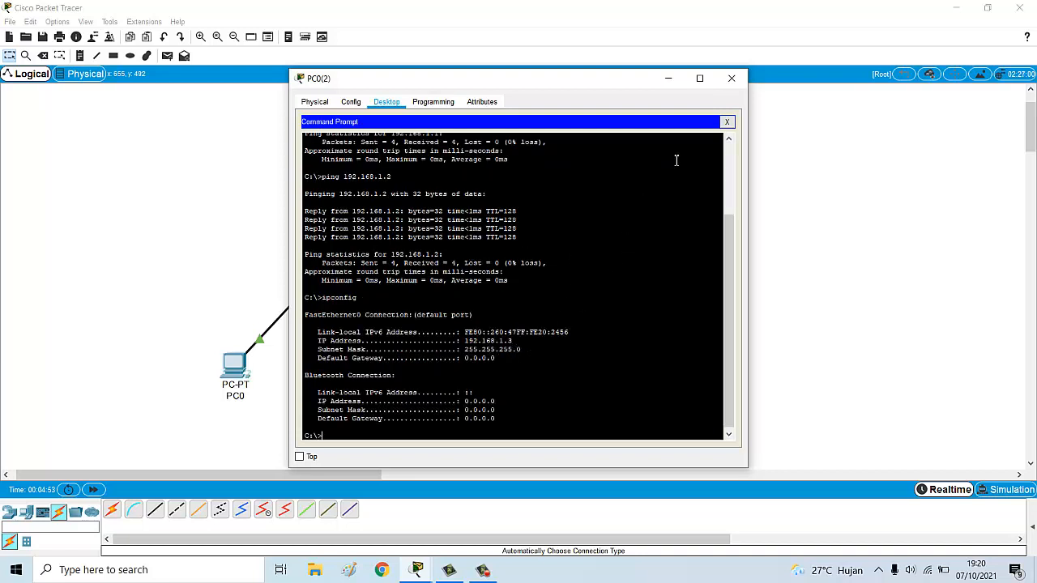
{"action": "left_click", "coordinate": [731, 78]}
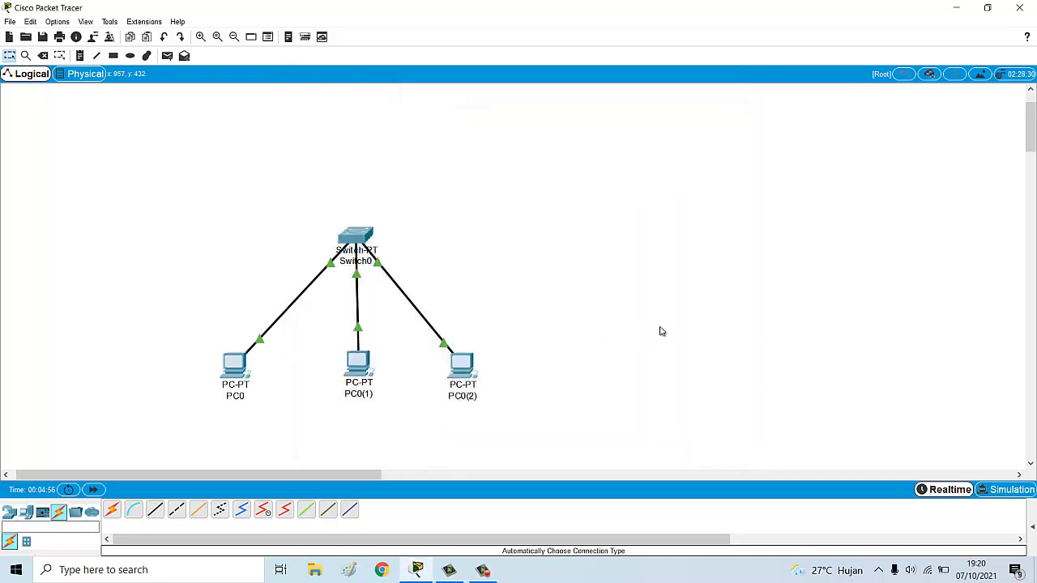
Duplicate the switch with its three connected PCs and place the copy to the right of the original network.
{"action": "left_click_drag", "start_coordinate": [159, 202], "coordinate": [571, 436]}
{"action": "key", "text": "ctrl+c"}
{"action": "key", "text": "ctrl+v"}
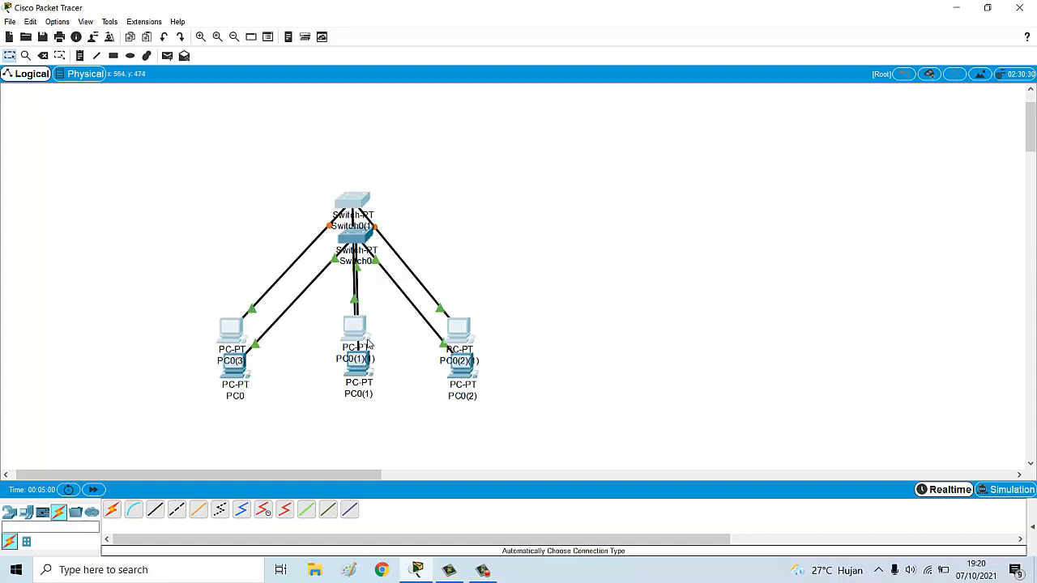
{"action": "left_click_drag", "start_coordinate": [362, 208], "coordinate": [683, 235]}
{"action": "left_click", "coordinate": [753, 246]}
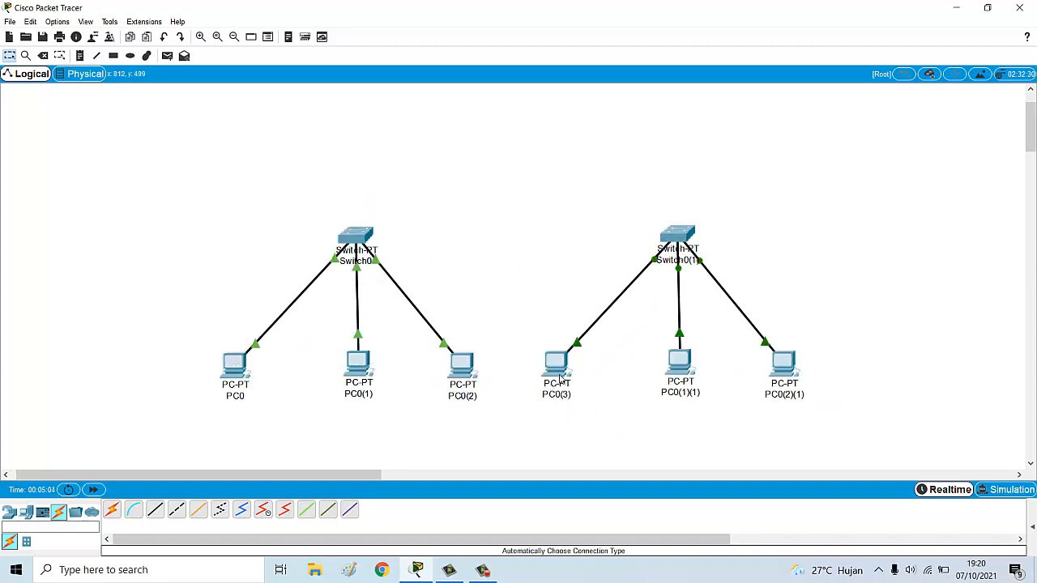
Set the static IP address of PC0(3) to 192.168.2.1.
{"action": "left_click", "coordinate": [559, 369]}
{"action": "left_click", "coordinate": [392, 100]}
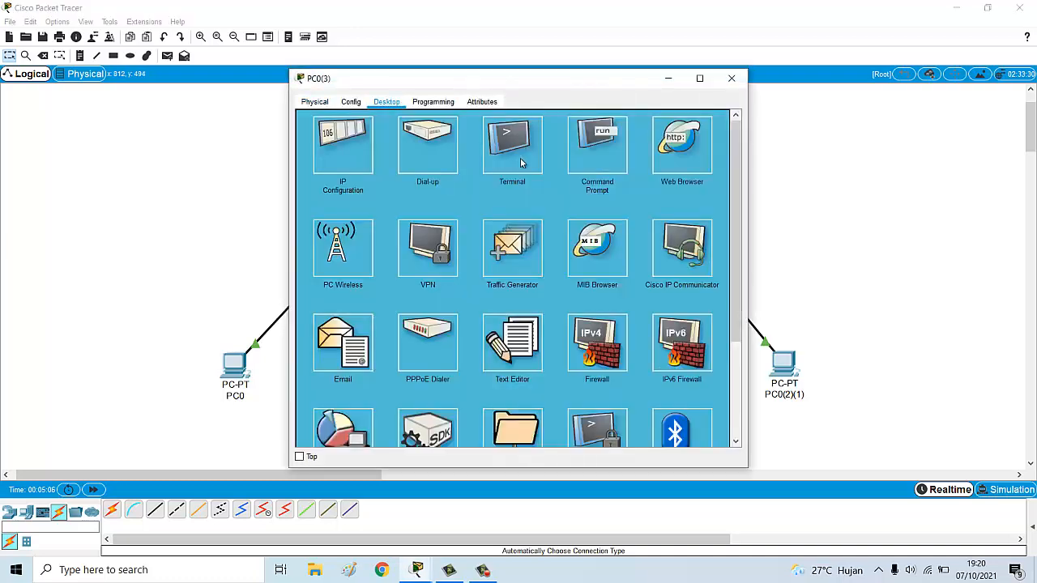
{"action": "left_click", "coordinate": [368, 146]}
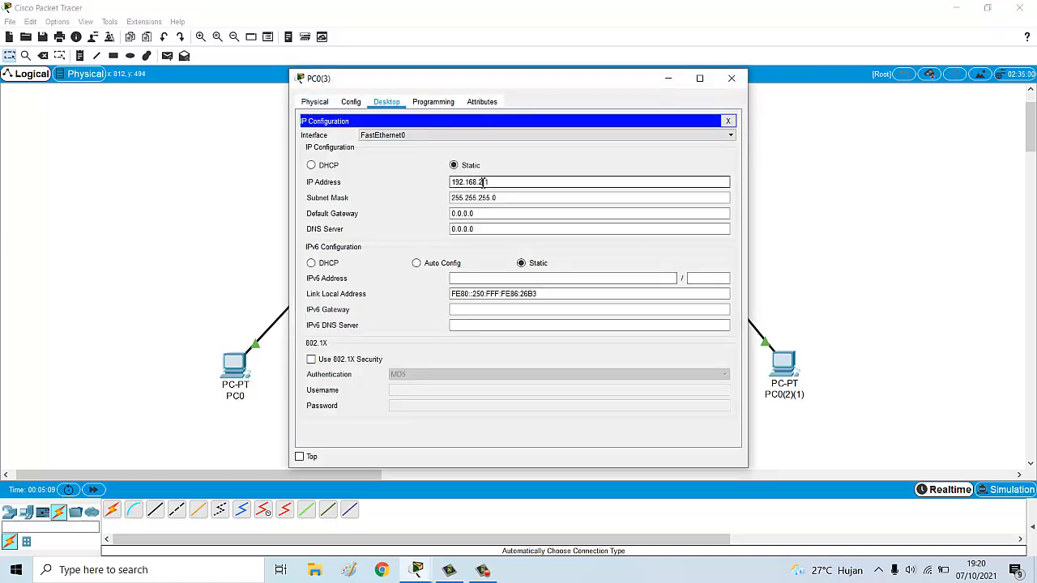
{"action": "left_click", "coordinate": [731, 78]}
Change the third octet of PC0(1)(1)'s IP address to put it on the same subnet as PC0(3).
{"action": "left_click", "coordinate": [679, 363]}
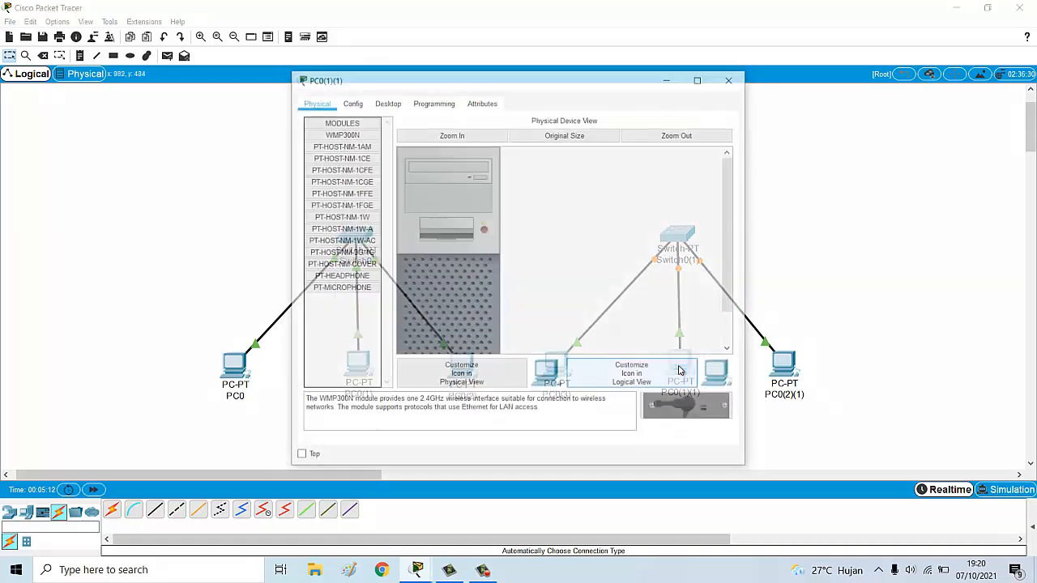
{"action": "left_click", "coordinate": [389, 102]}
{"action": "left_click", "coordinate": [341, 144]}
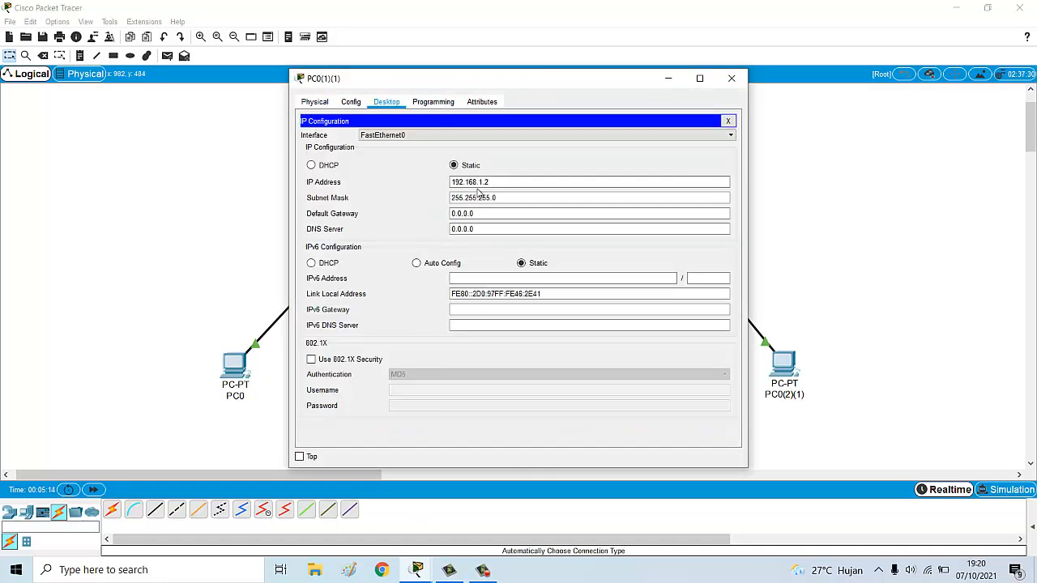
{"action": "left_click", "coordinate": [484, 183]}
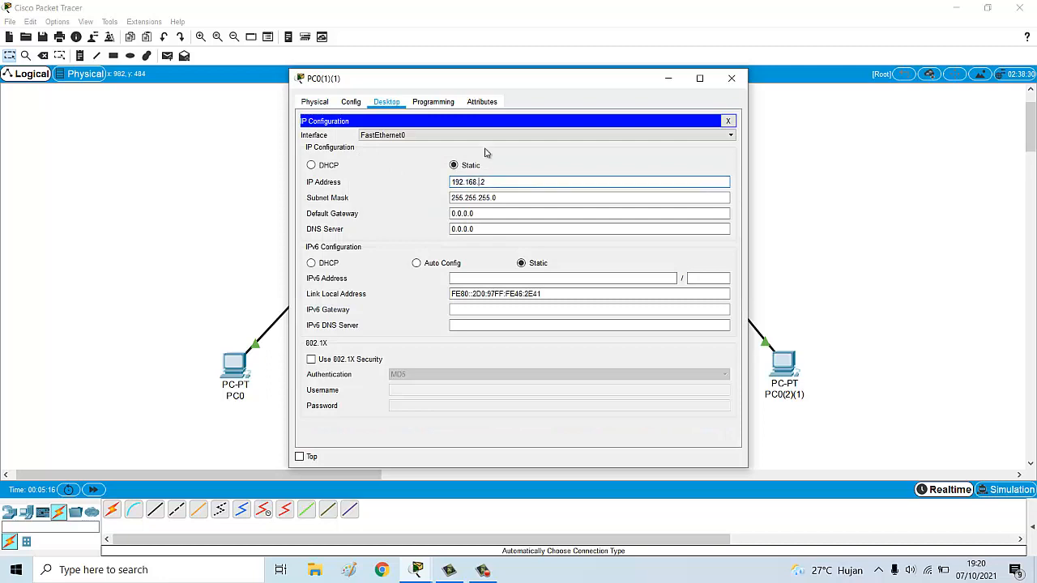
{"action": "left_click", "coordinate": [731, 78]}
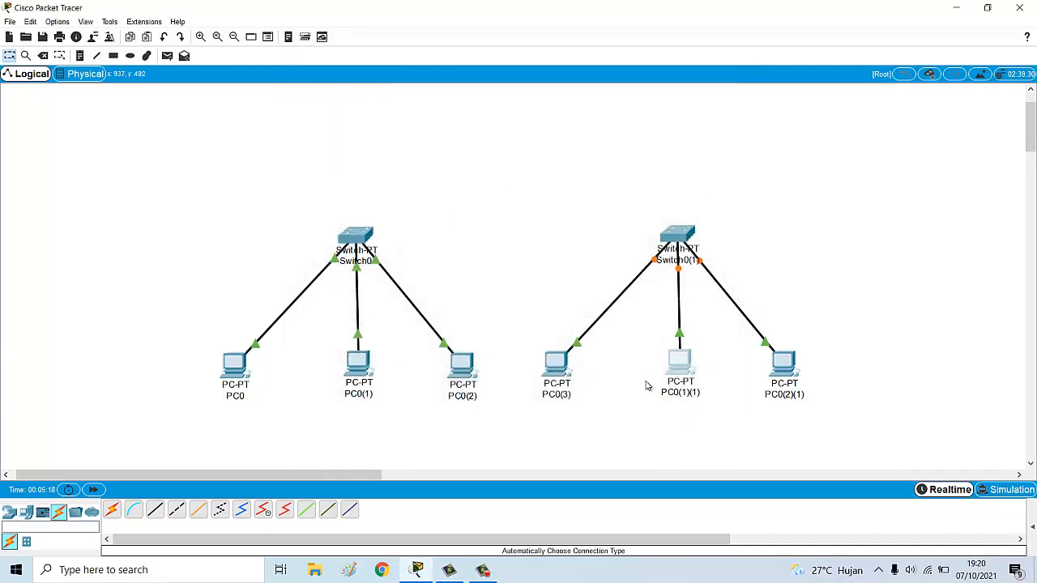
Set the static IP address of PC0(2)(1) to 192.168.2.3.
{"action": "left_click", "coordinate": [782, 362]}
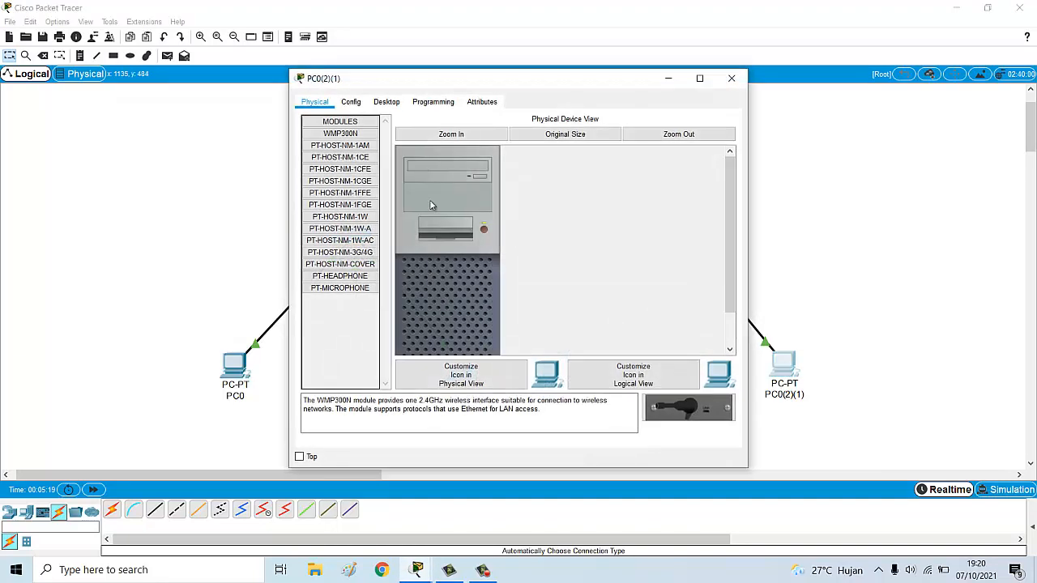
{"action": "left_click", "coordinate": [386, 102]}
{"action": "left_click", "coordinate": [343, 144]}
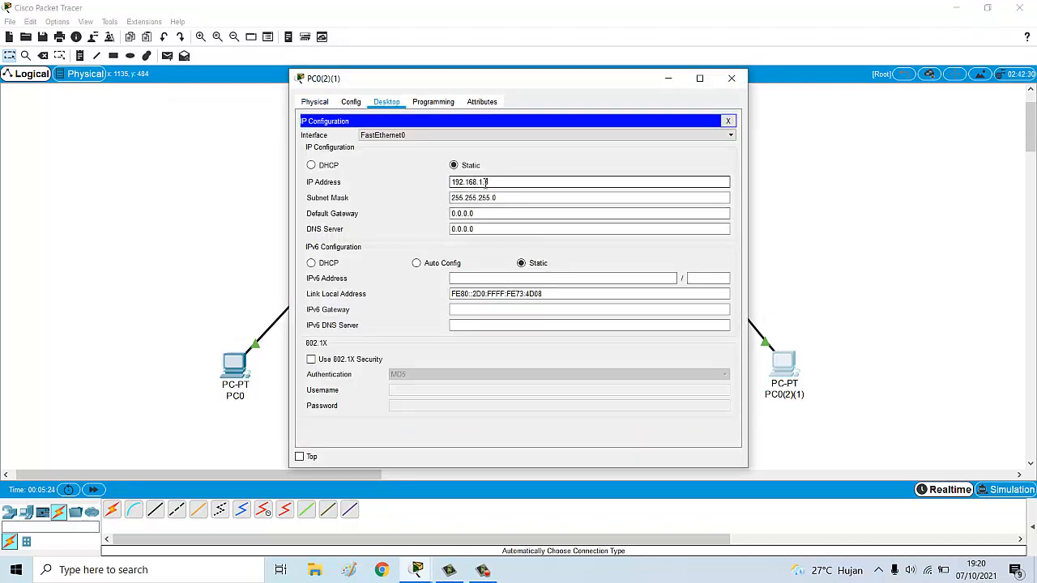
{"action": "left_click", "coordinate": [484, 181]}
{"action": "type", "text": "192.168.1.3"}
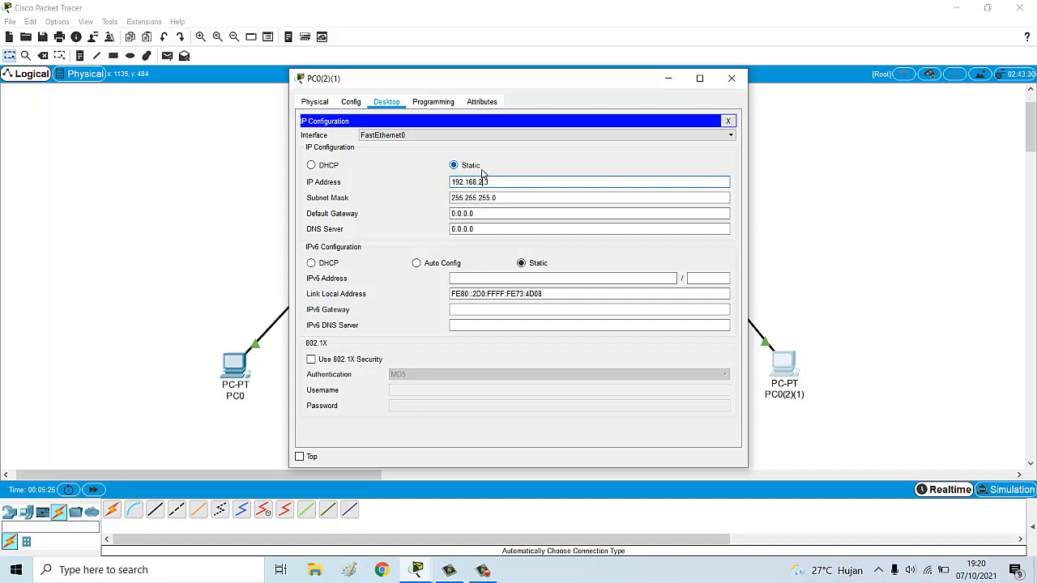
{"action": "left_click", "coordinate": [732, 78]}
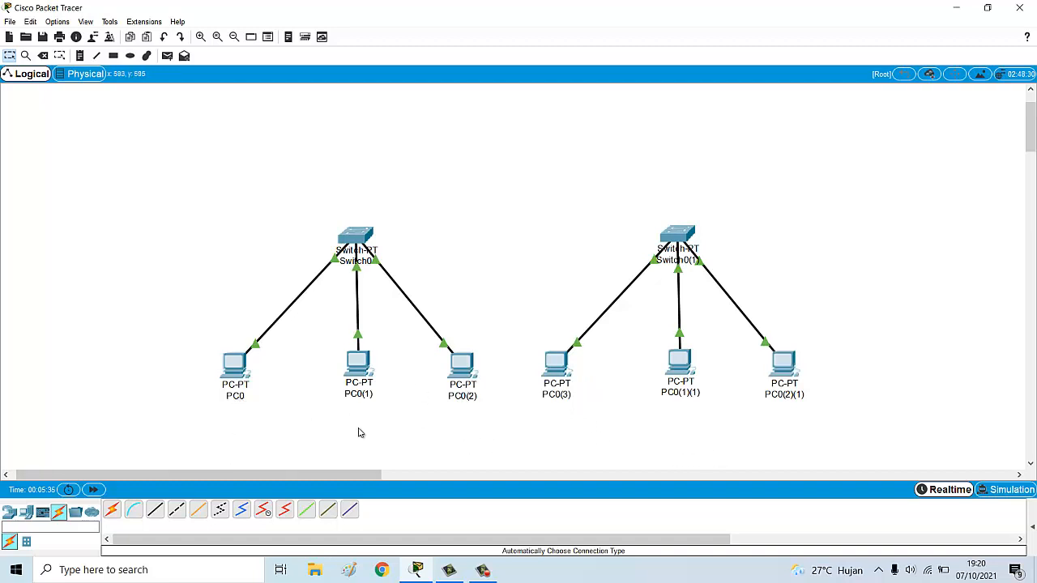
Place a Router-PT above and midway between the two switches.
{"action": "left_click", "coordinate": [237, 389]}
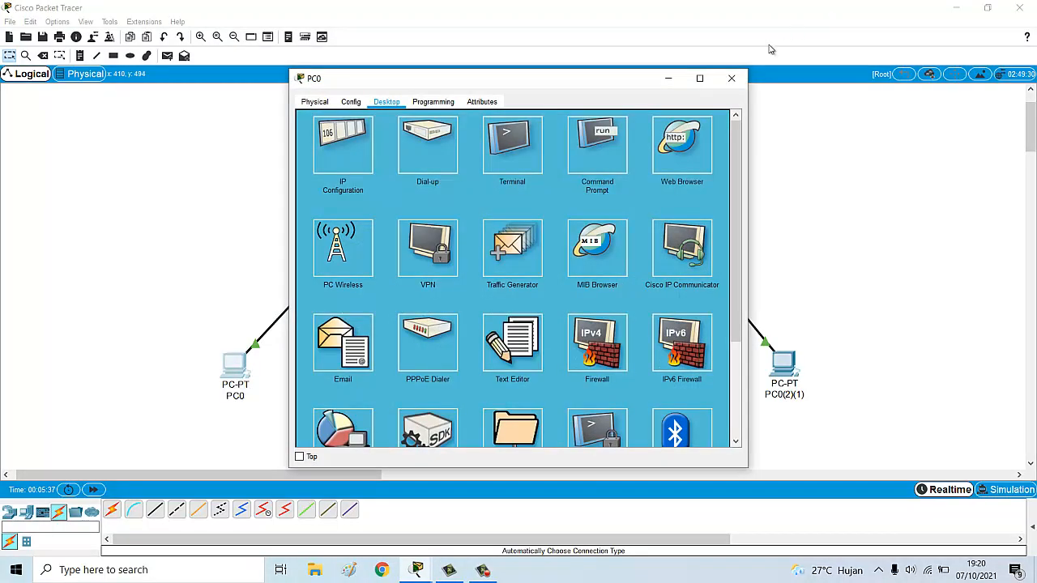
{"action": "left_click", "coordinate": [731, 81]}
{"action": "left_click", "coordinate": [9, 513]}
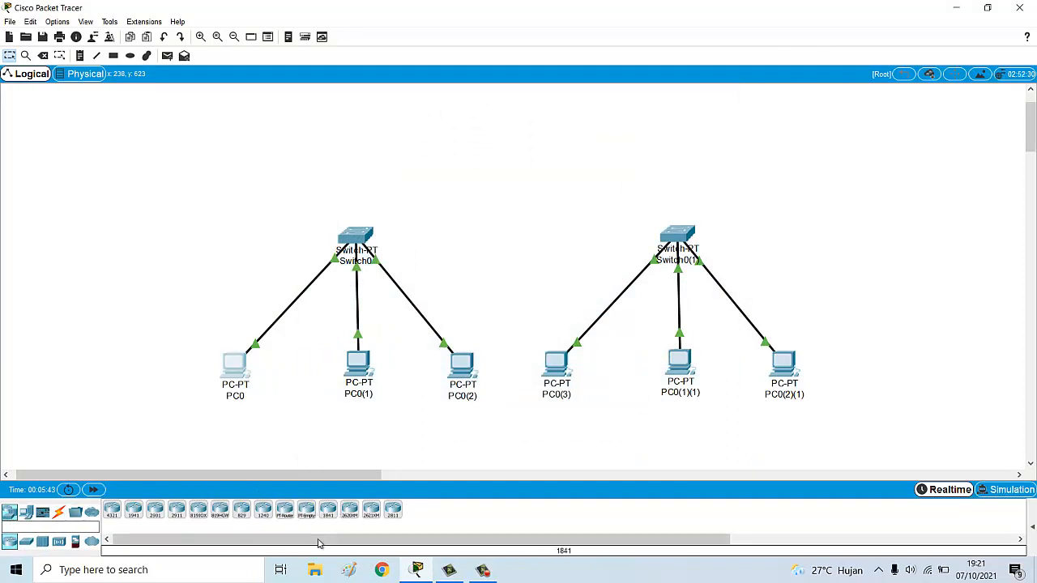
{"action": "left_click", "coordinate": [282, 515]}
{"action": "left_click", "coordinate": [509, 153]}
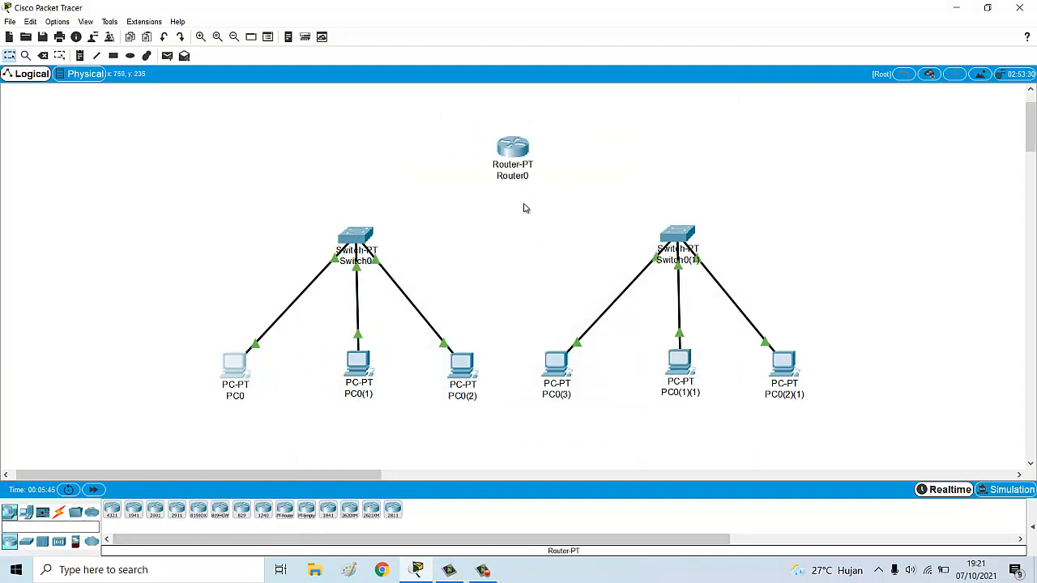
Connect Switch0 and Switch0(1) to Router0 using automatically chosen cable types.
{"action": "left_click", "coordinate": [58, 512]}
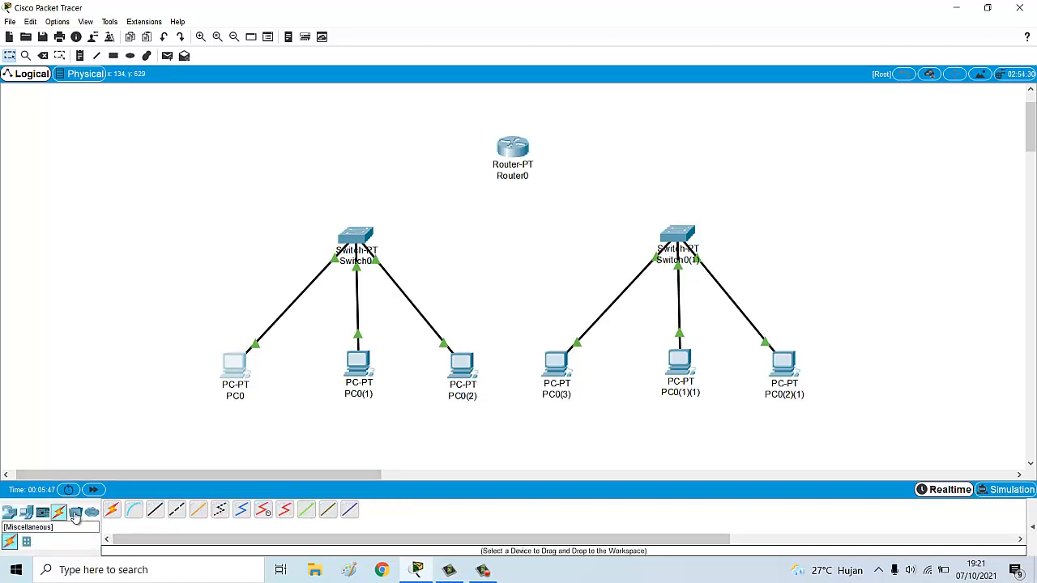
{"action": "left_click", "coordinate": [112, 510]}
{"action": "left_click", "coordinate": [357, 236]}
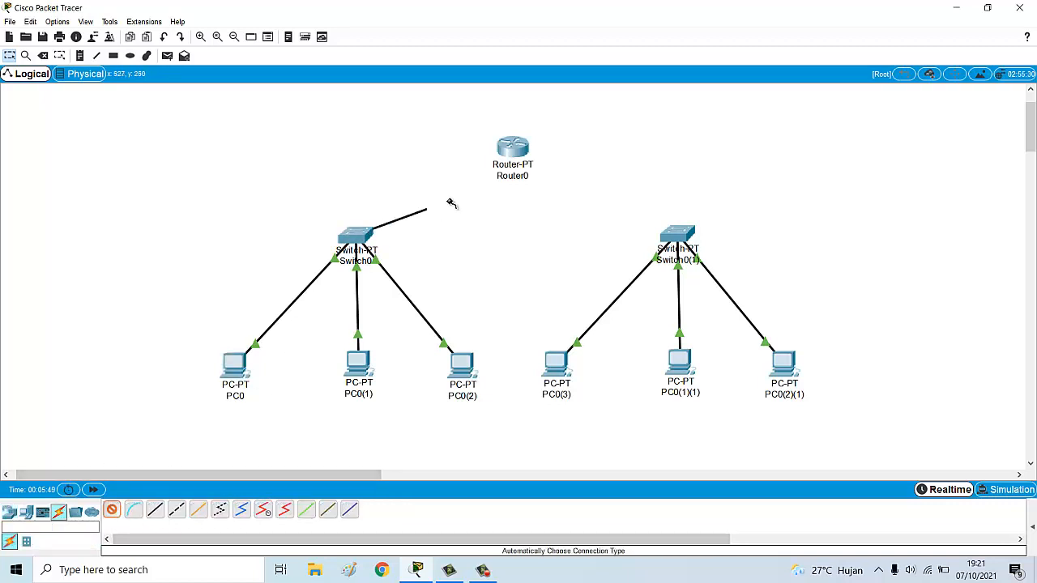
{"action": "left_click", "coordinate": [511, 156]}
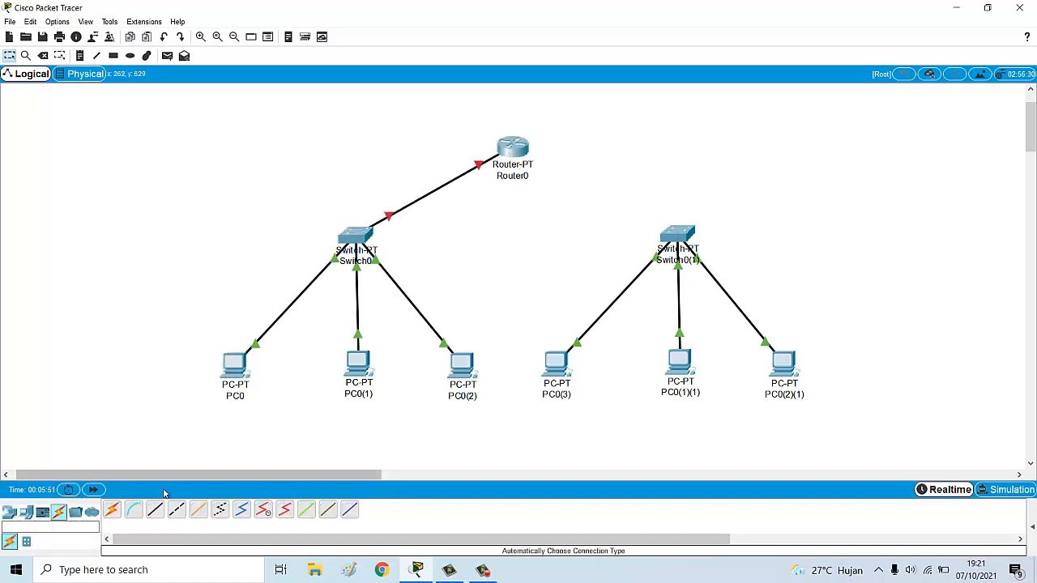
{"action": "left_click", "coordinate": [112, 510]}
{"action": "left_click", "coordinate": [679, 237]}
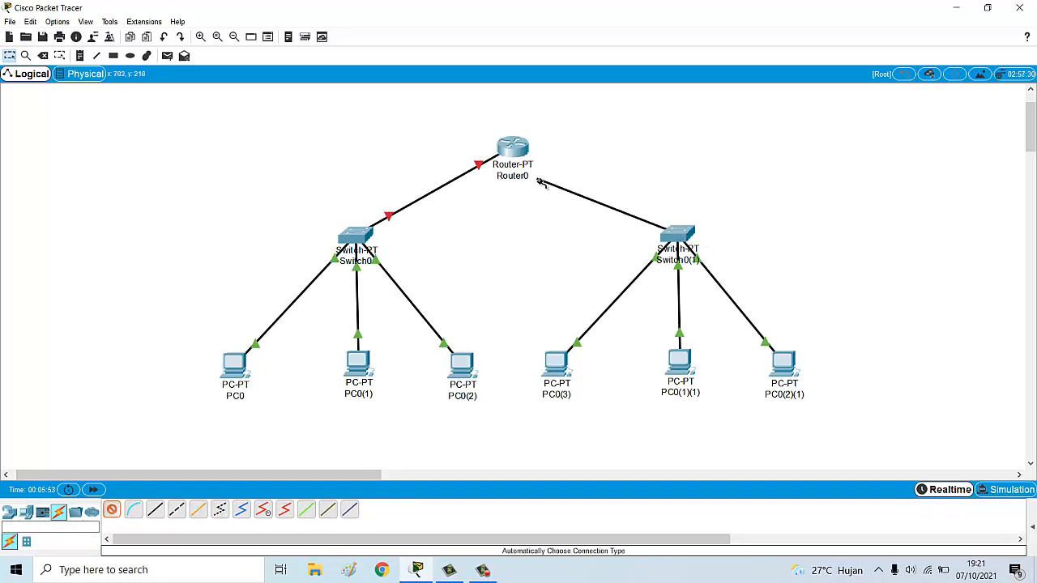
{"action": "left_click", "coordinate": [513, 152]}
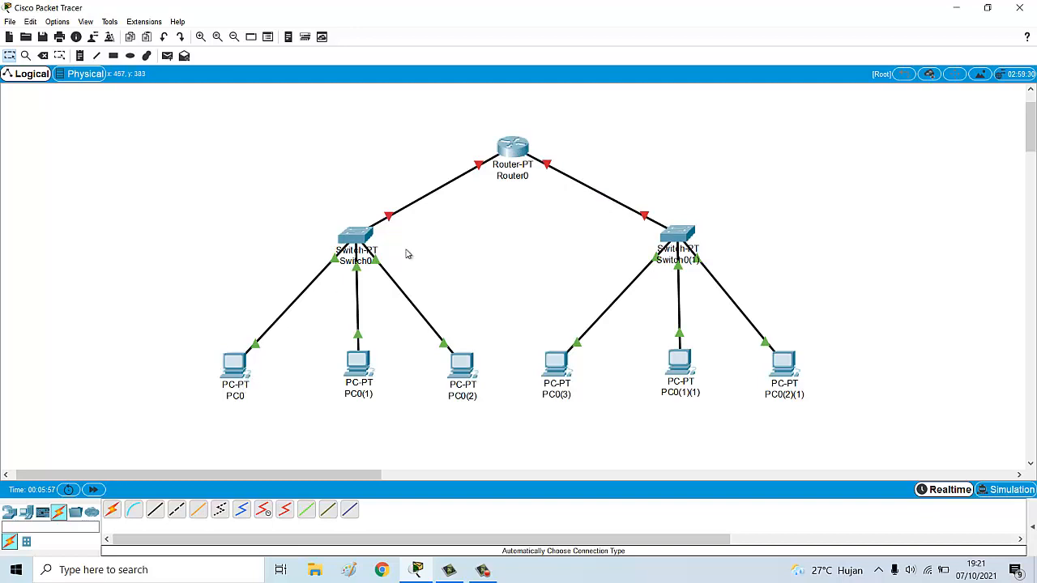
Run ping 192.168.2.1 again from PC0 to test its connection to PC0(3) across the router.
{"action": "left_click", "coordinate": [240, 367]}
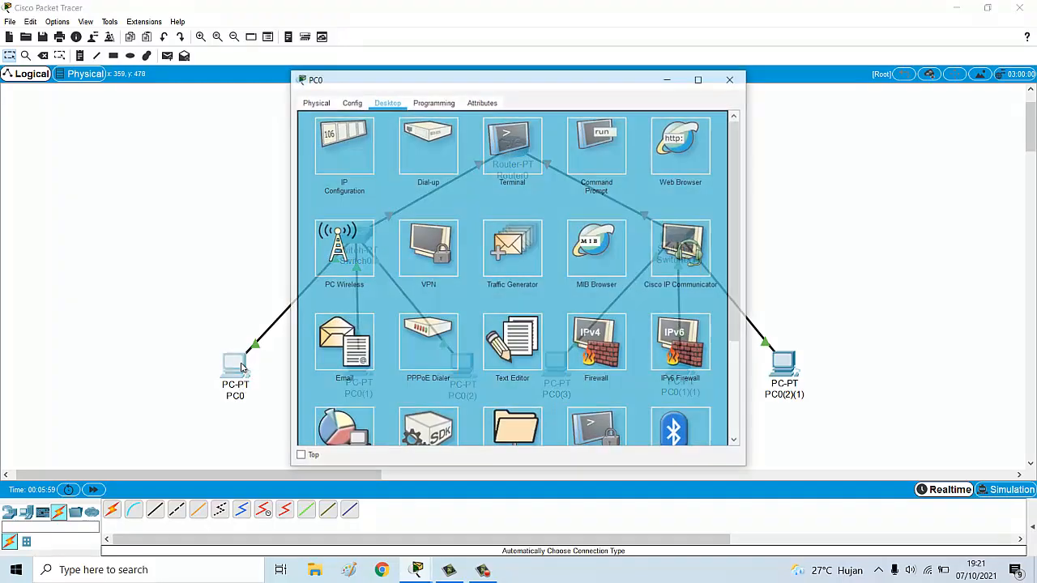
{"action": "left_click", "coordinate": [591, 146]}
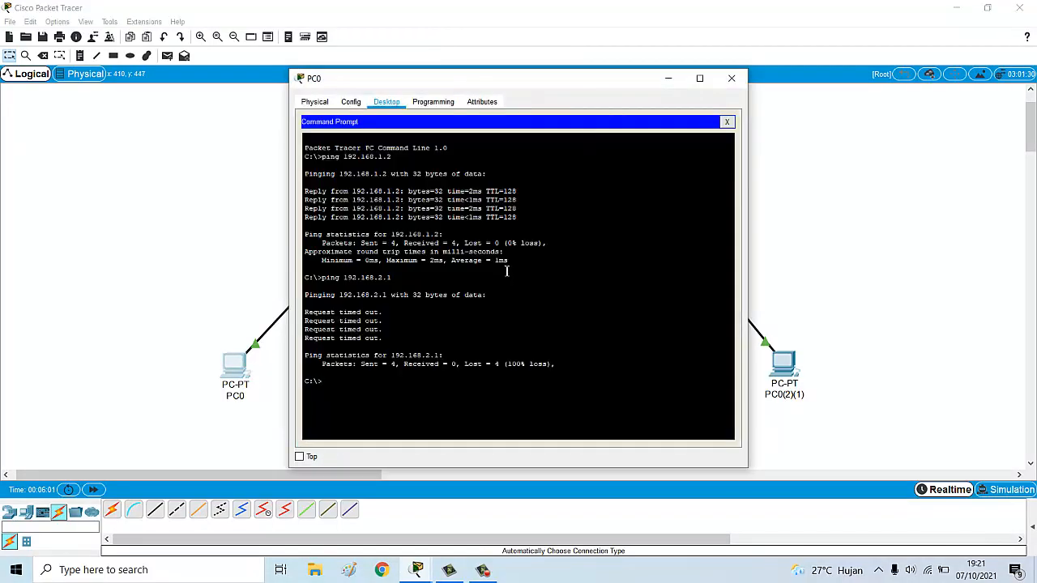
{"action": "key", "text": "Up"}
{"action": "key", "text": "Return"}
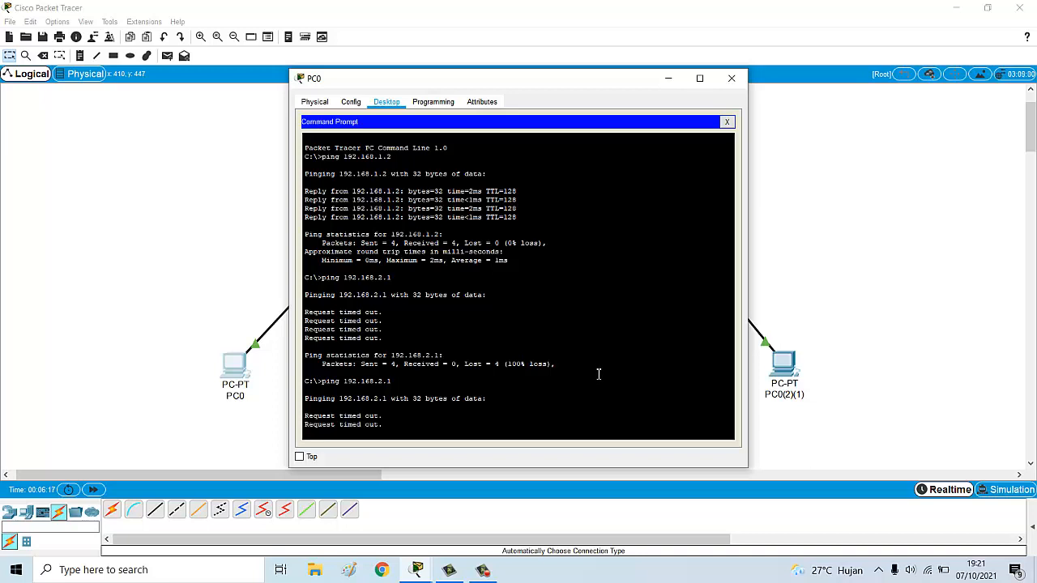
{"action": "left_click_drag", "start_coordinate": [589, 89], "coordinate": [990, 79]}
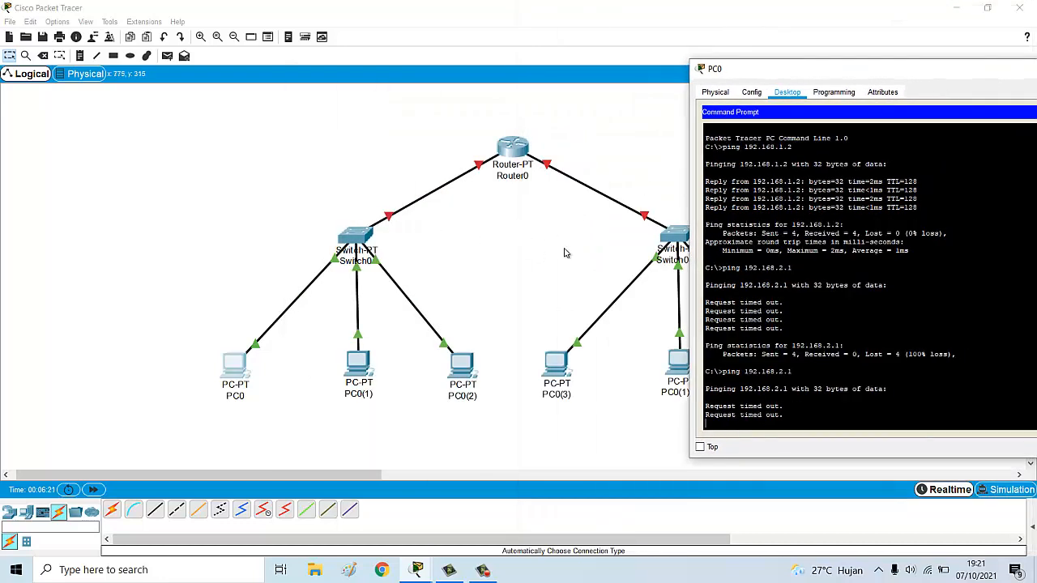
{"action": "left_click_drag", "start_coordinate": [815, 70], "coordinate": [763, 13]}
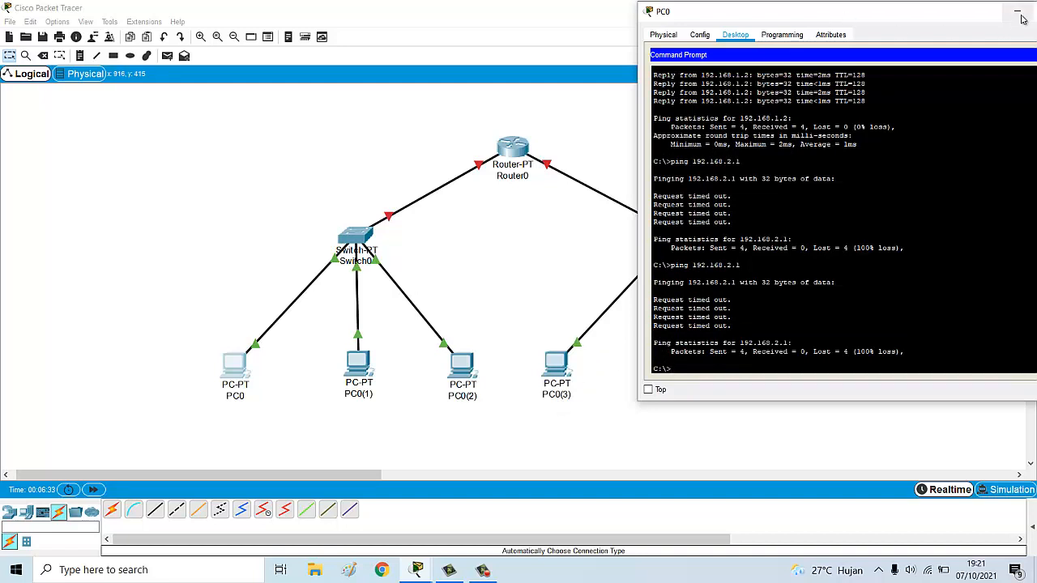
{"action": "left_click_drag", "start_coordinate": [974, 14], "coordinate": [838, 29]}
{"action": "left_click", "coordinate": [946, 26]}
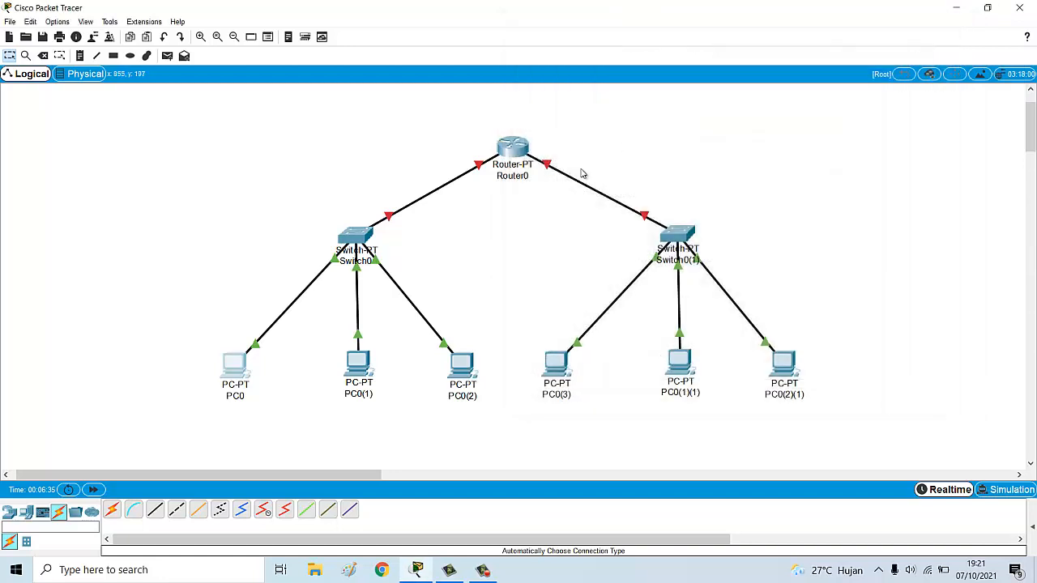
{"action": "left_click", "coordinate": [513, 152]}
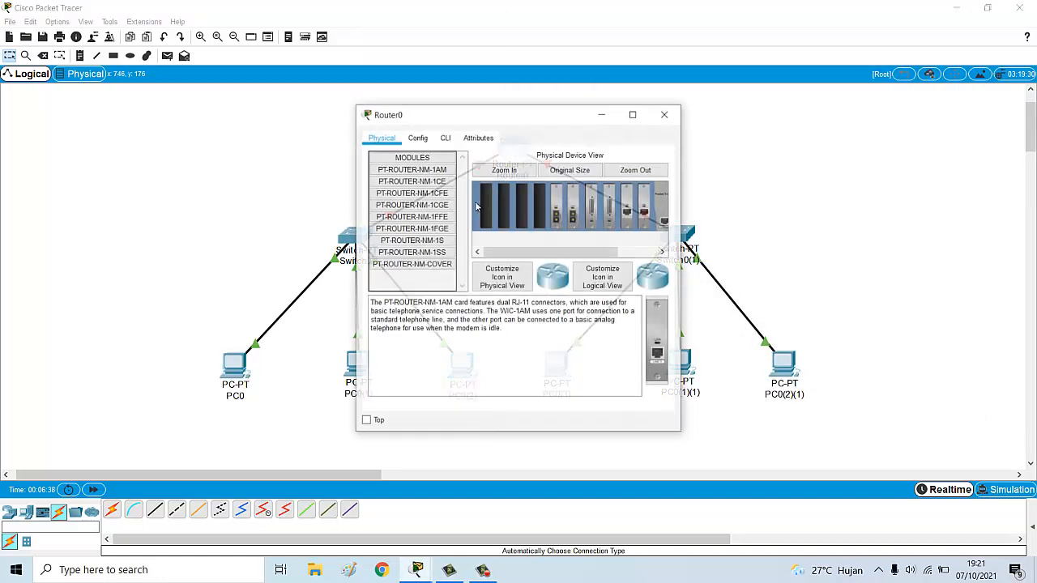
{"action": "left_click", "coordinate": [425, 139]}
{"action": "left_click", "coordinate": [633, 113]}
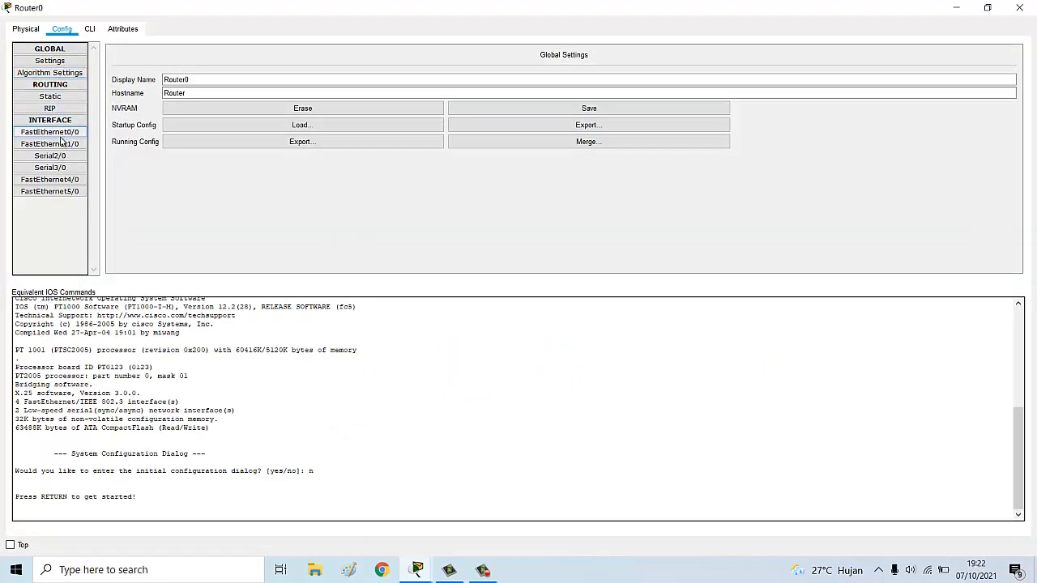
{"action": "left_click", "coordinate": [987, 7]}
{"action": "left_click_drag", "start_coordinate": [436, 122], "coordinate": [734, 114]}
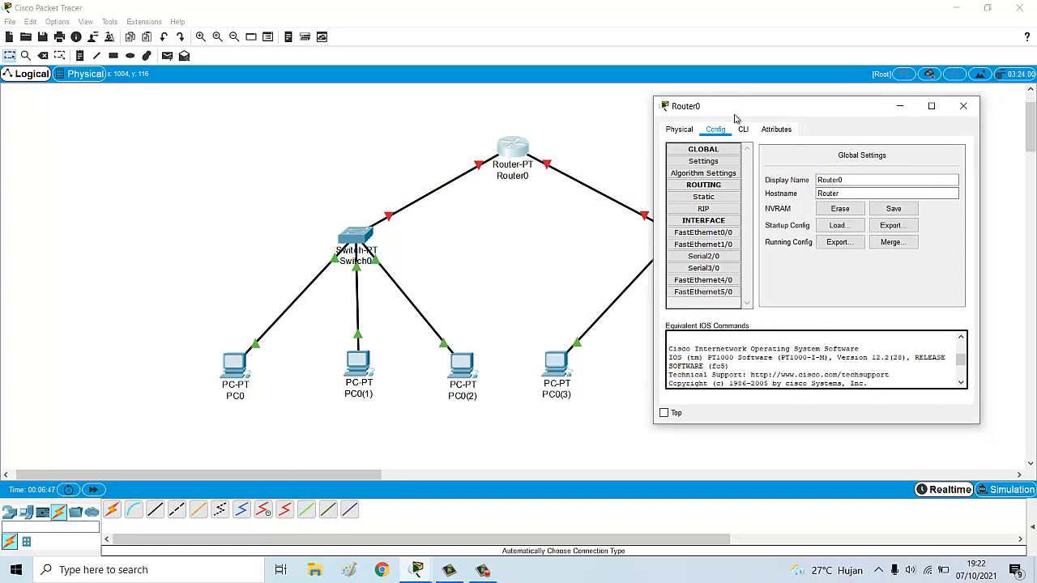
{"action": "left_click", "coordinate": [963, 105]}
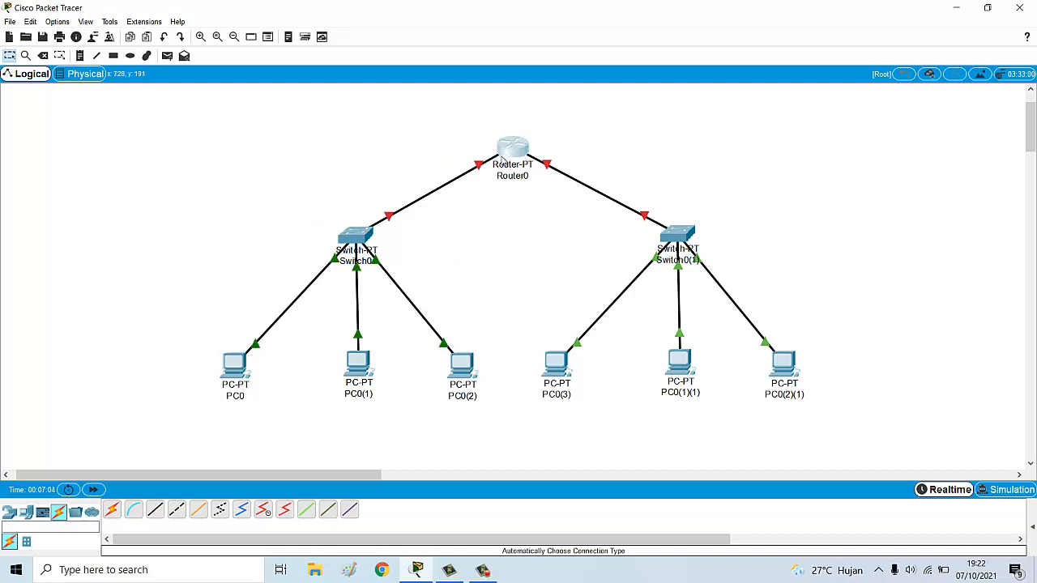
Turn on Router0's FastEthernet0/0 port and give it IP address 192.168.1.20 with subnet mask 255.255.255.0.
{"action": "mouse_move", "coordinate": [500, 156]}
{"action": "left_click", "coordinate": [505, 157]}
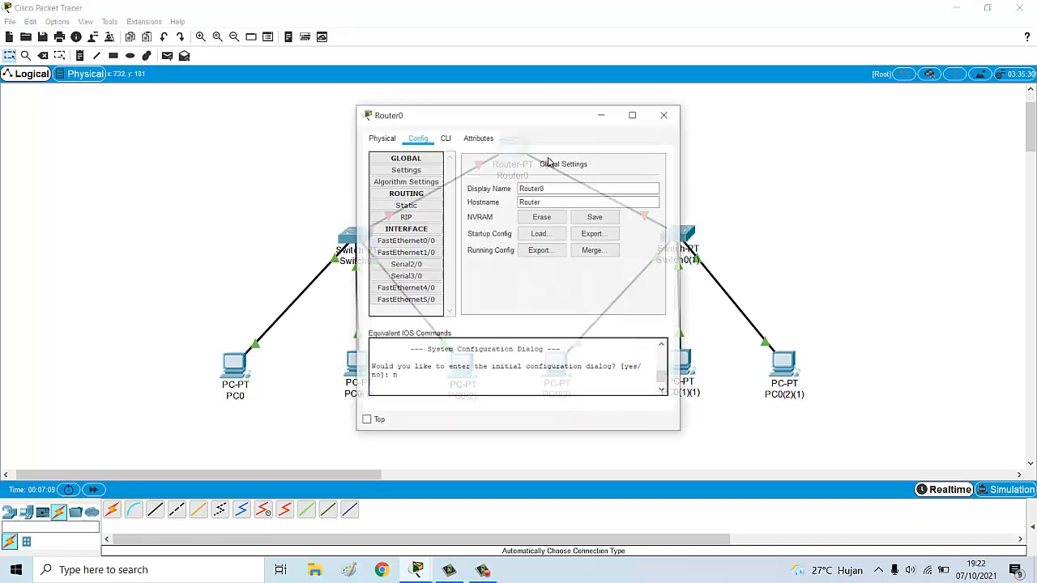
{"action": "left_click", "coordinate": [413, 242]}
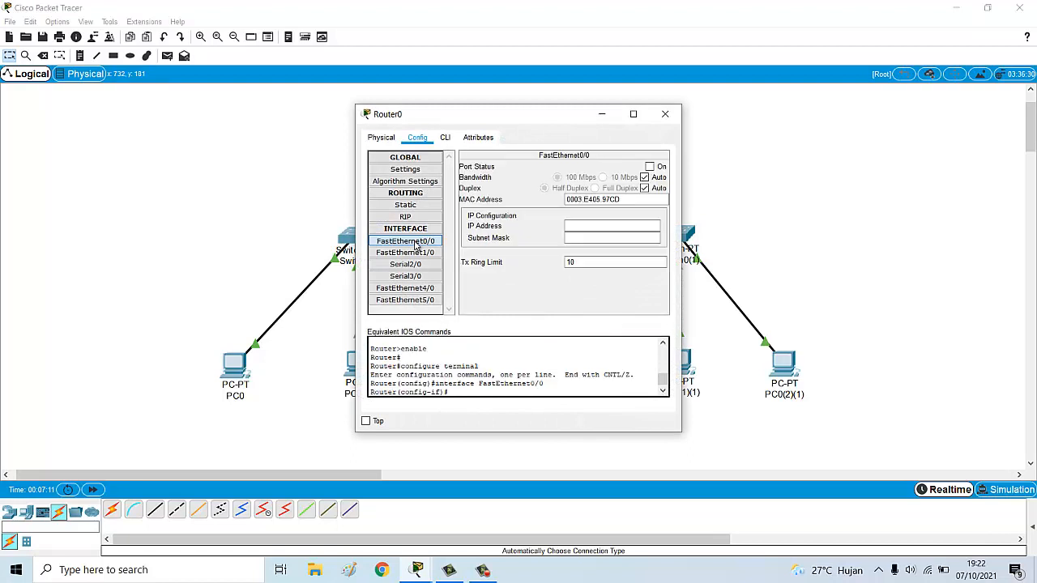
{"action": "left_click", "coordinate": [659, 167]}
{"action": "left_click", "coordinate": [580, 226]}
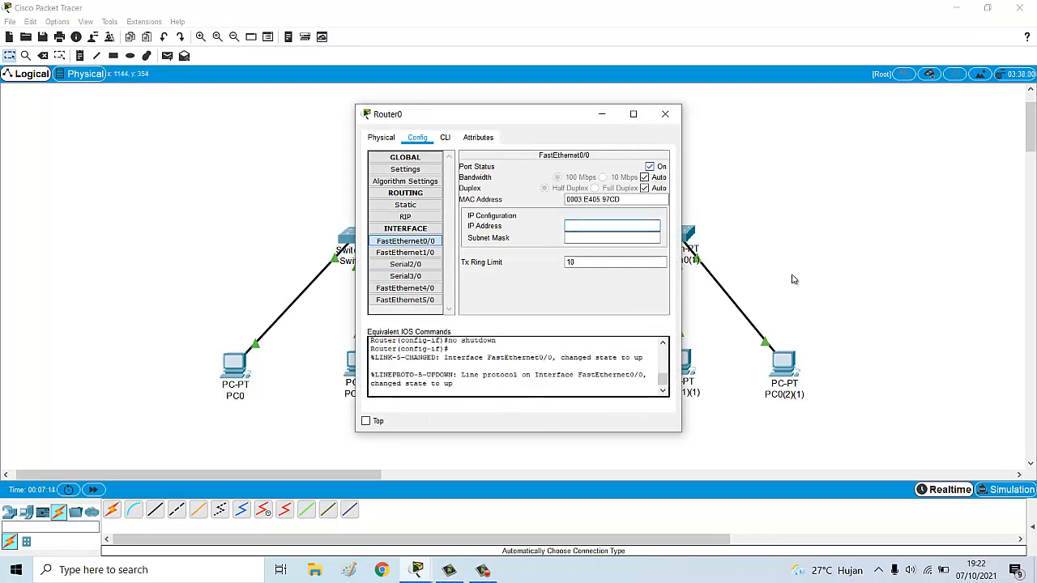
{"action": "type", "text": "192.168.1.20"}
{"action": "key", "text": "Tab"}
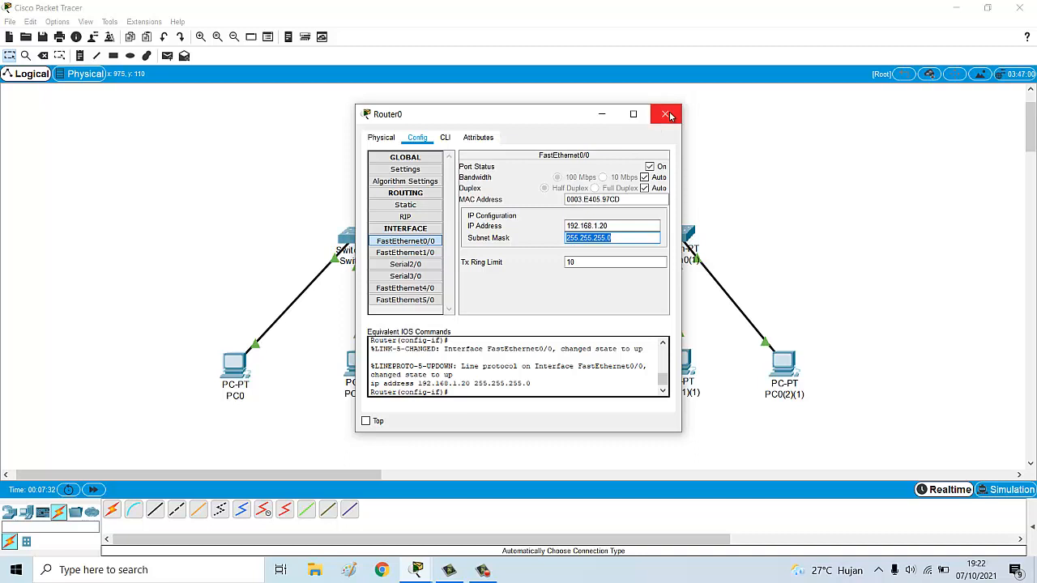
{"action": "key", "text": "Return"}
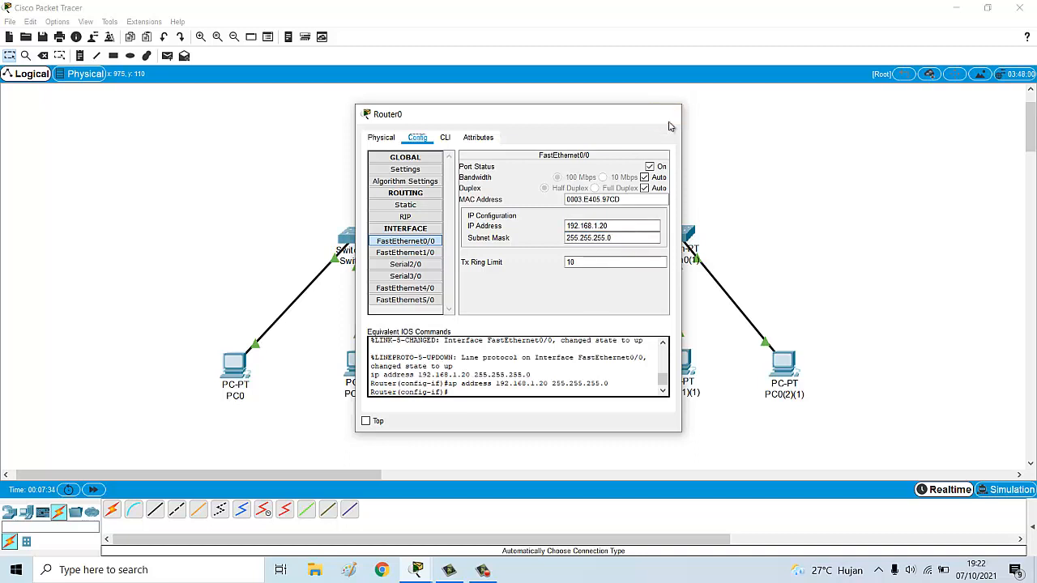
{"action": "left_click", "coordinate": [665, 114]}
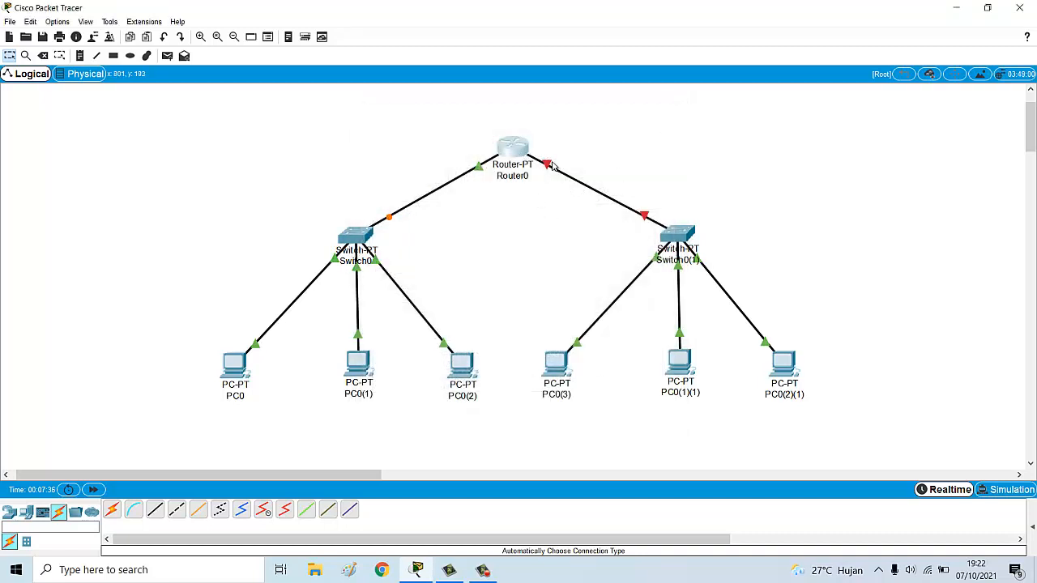
Turn on Router0's FastEthernet1/0 port and give it IP address 192.168.2.20 with subnet mask 255.255.255.0.
{"action": "mouse_move", "coordinate": [554, 172]}
{"action": "left_click", "coordinate": [525, 152]}
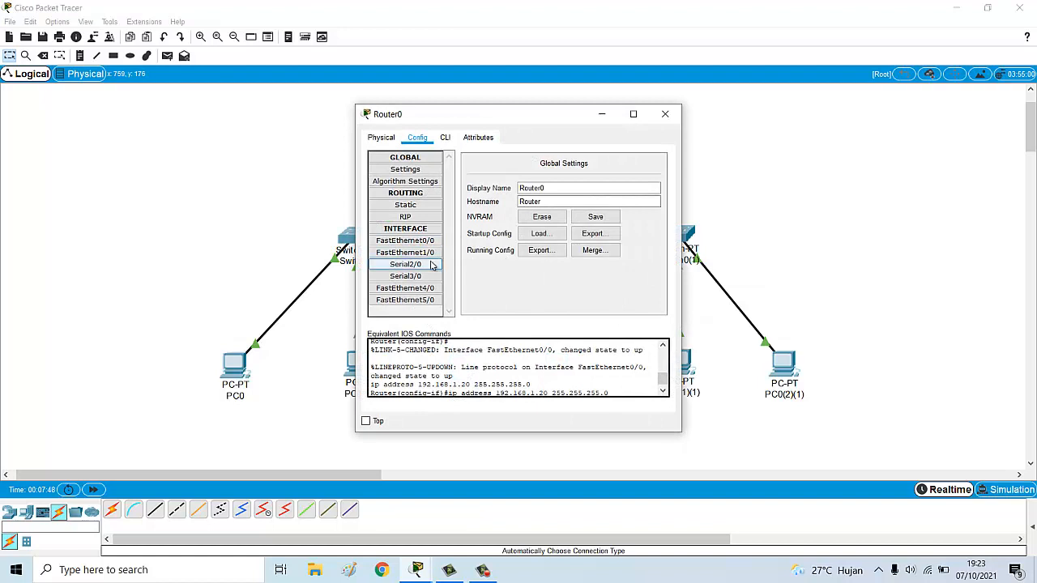
{"action": "left_click", "coordinate": [405, 252]}
{"action": "left_click", "coordinate": [649, 166]}
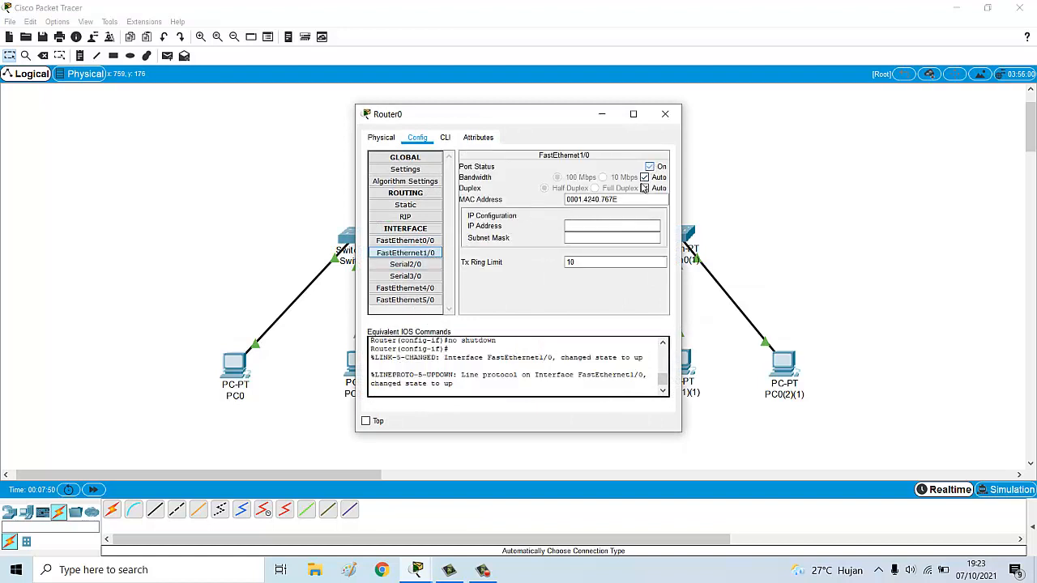
{"action": "left_click", "coordinate": [594, 227]}
{"action": "type", "text": "192"}
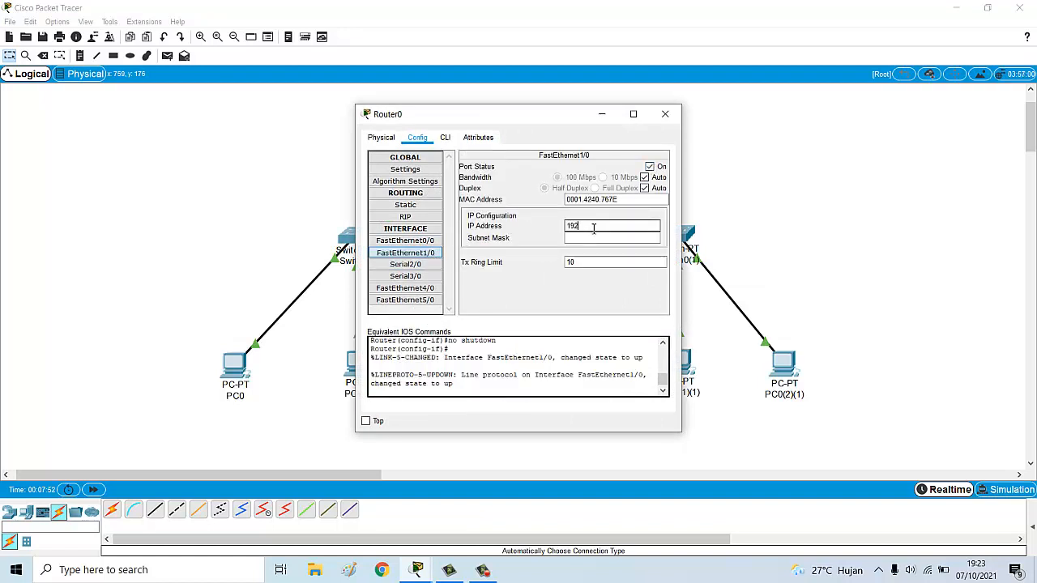
{"action": "type", "text": ".168."}
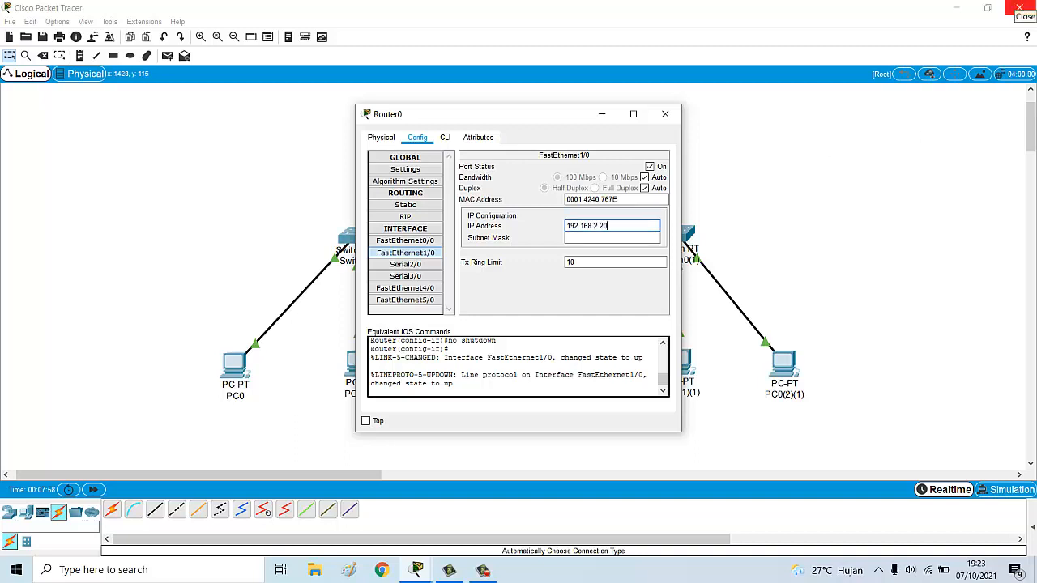
{"action": "type", "text": "2.20"}
{"action": "key", "text": "Tab"}
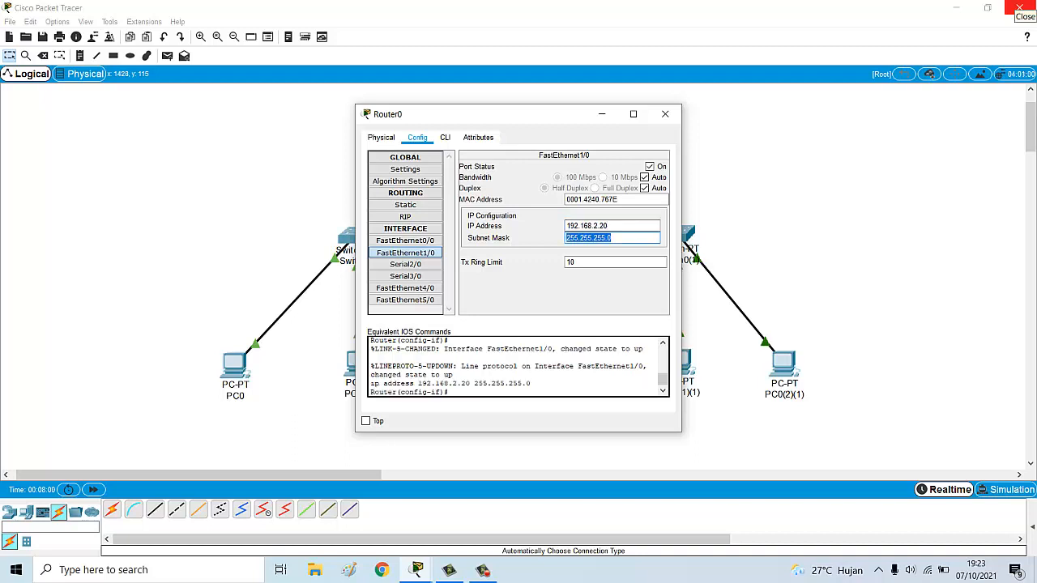
{"action": "left_click", "coordinate": [664, 116]}
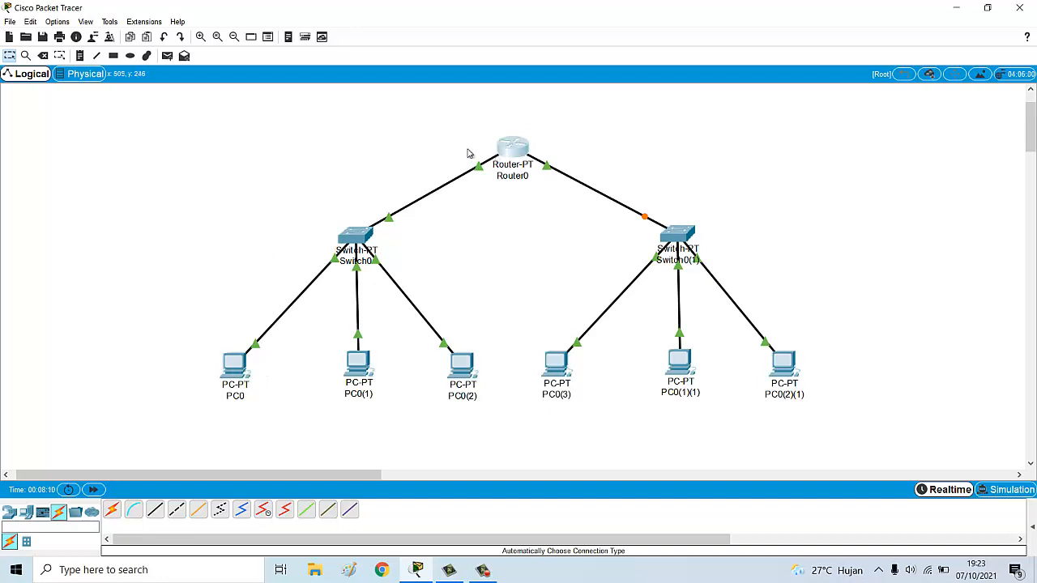
Ping Router0's interface address 192.168.1.20 from PC0's Command Prompt.
{"action": "left_click", "coordinate": [231, 366]}
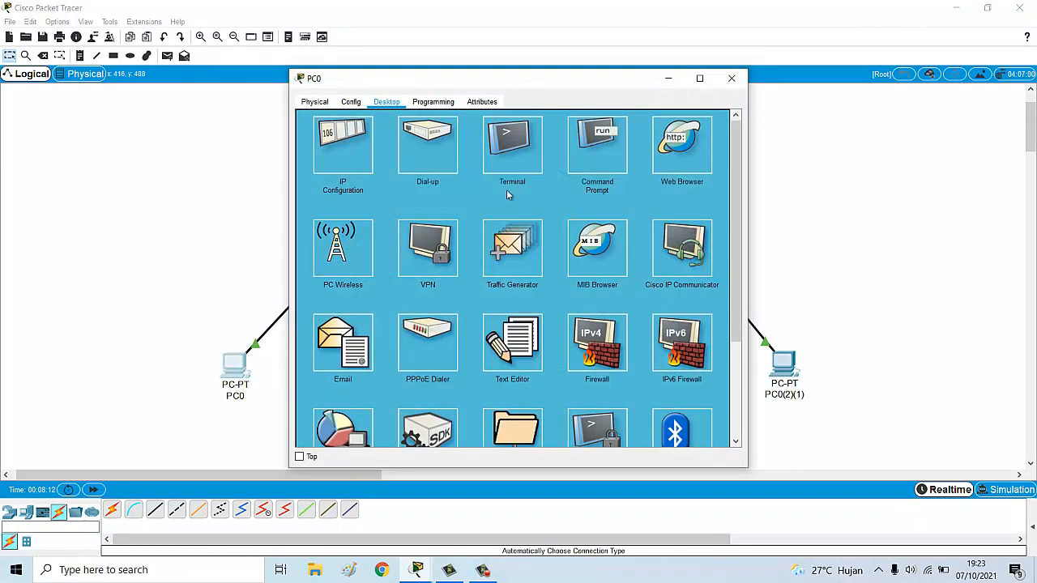
{"action": "left_click", "coordinate": [598, 150]}
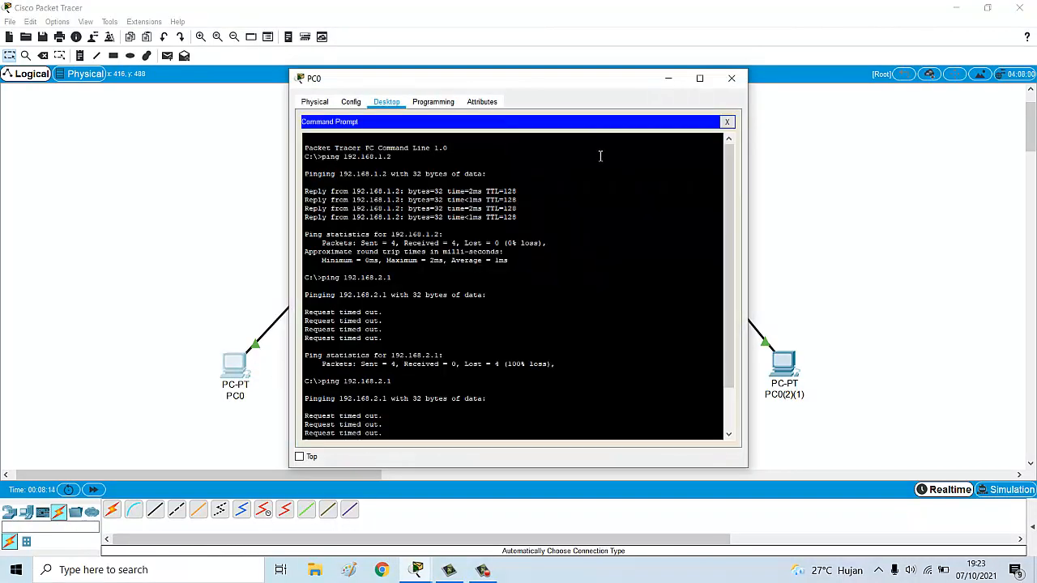
{"action": "left_click", "coordinate": [590, 340]}
{"action": "key", "text": "Up"}
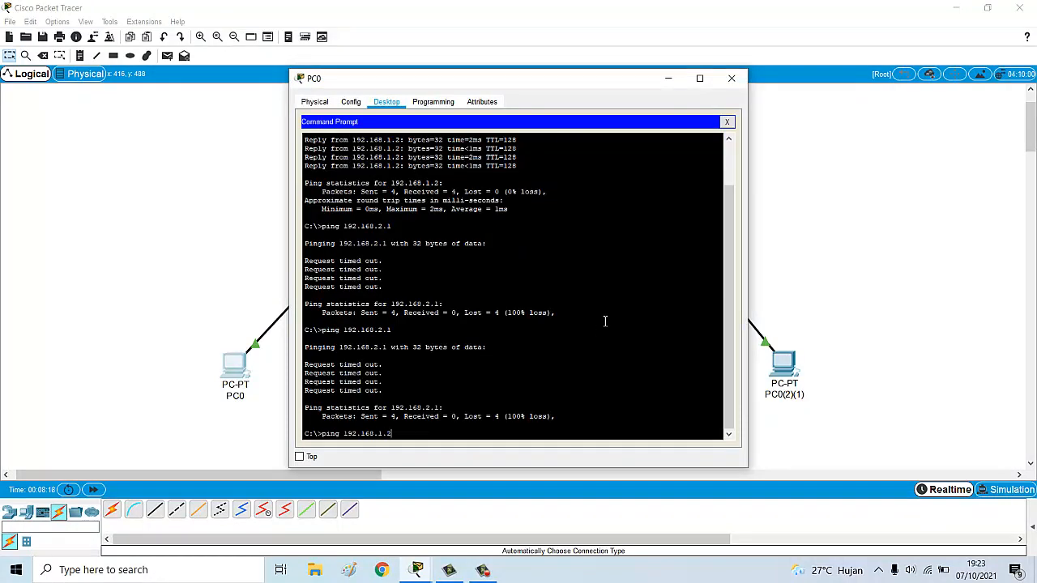
{"action": "key", "text": "Return"}
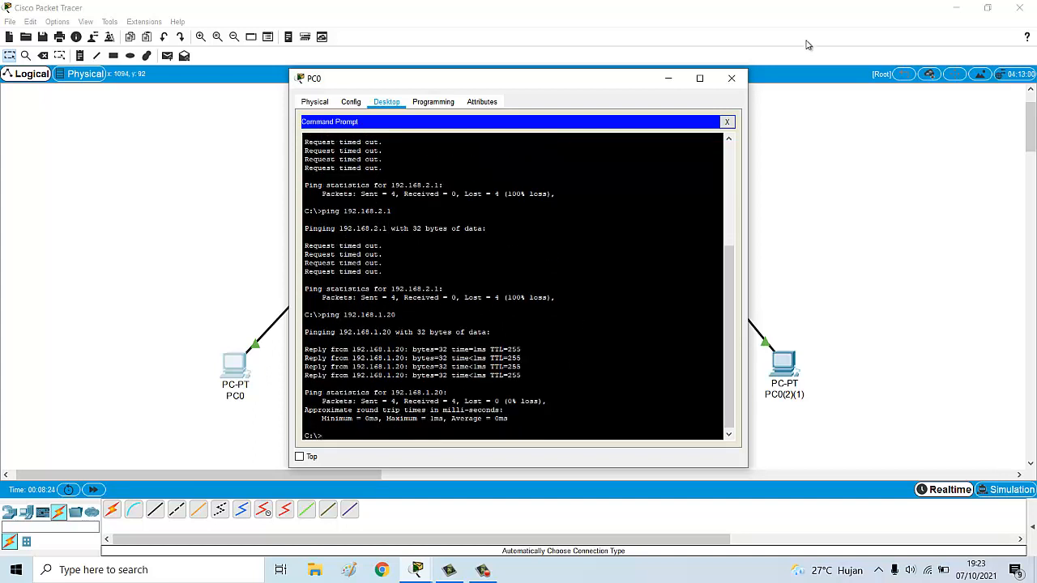
{"action": "left_click", "coordinate": [732, 78]}
Ping Router0's interface address 192.168.2.20 from PC0(3)'s Command Prompt, and close the PC window to return to the full topology.
{"action": "left_click", "coordinate": [560, 366]}
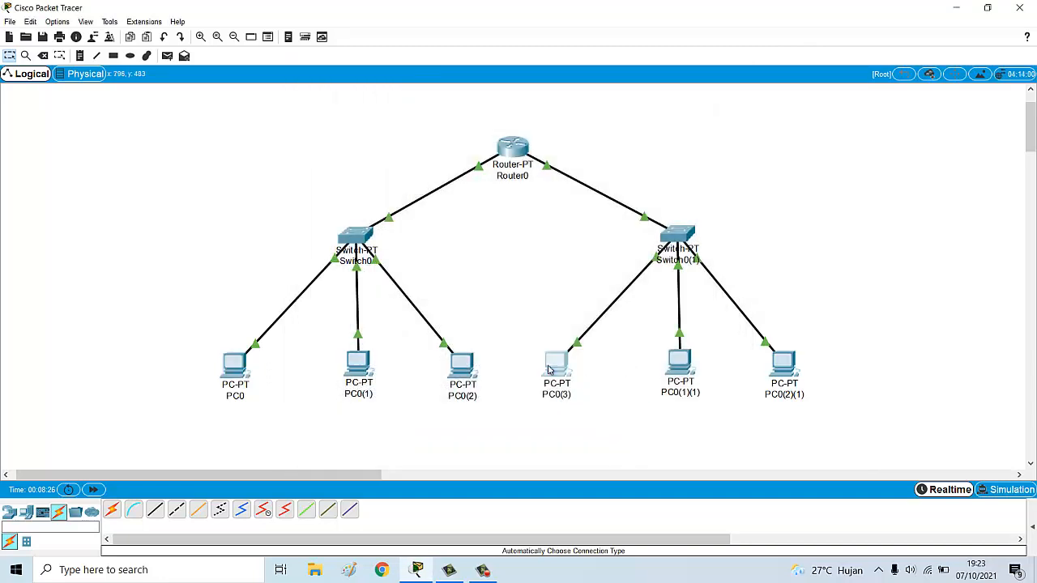
{"action": "left_click", "coordinate": [609, 159]}
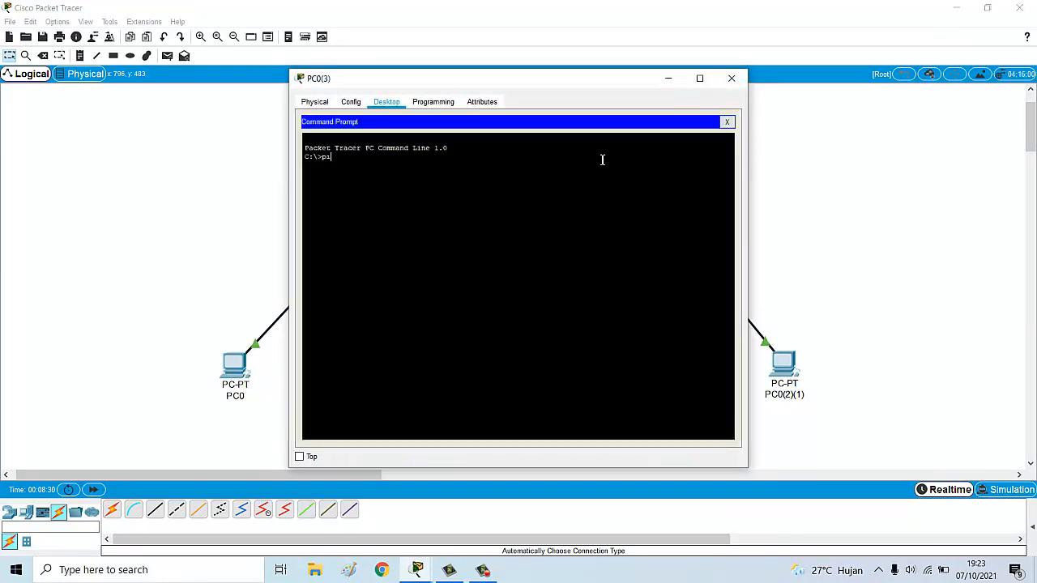
{"action": "type", "text": "ping 192.168.2.20"}
{"action": "key", "text": "Return"}
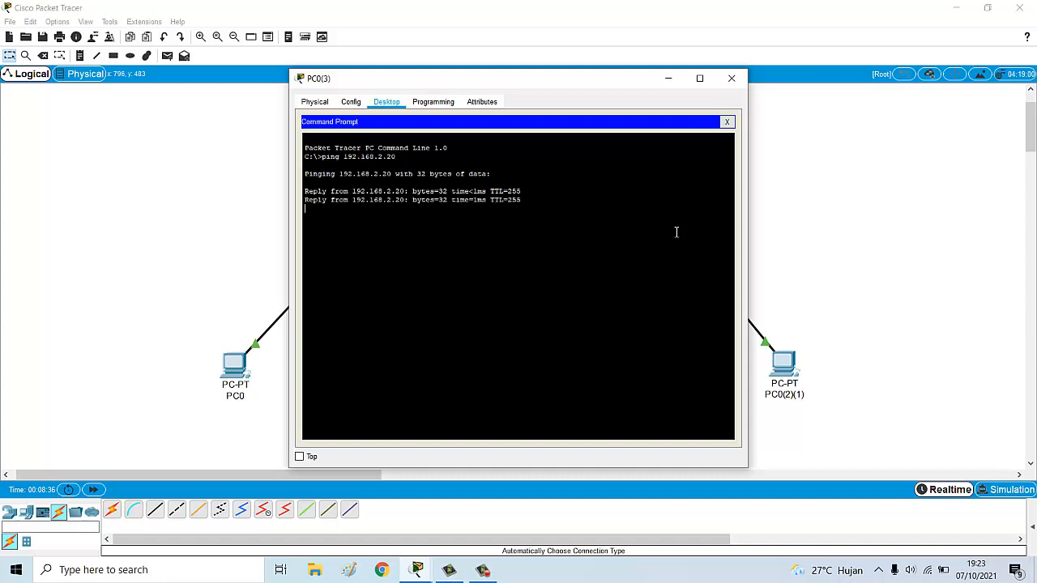
{"action": "left_click_drag", "start_coordinate": [613, 76], "coordinate": [1036, 73]}
{"action": "left_click", "coordinate": [387, 123]}
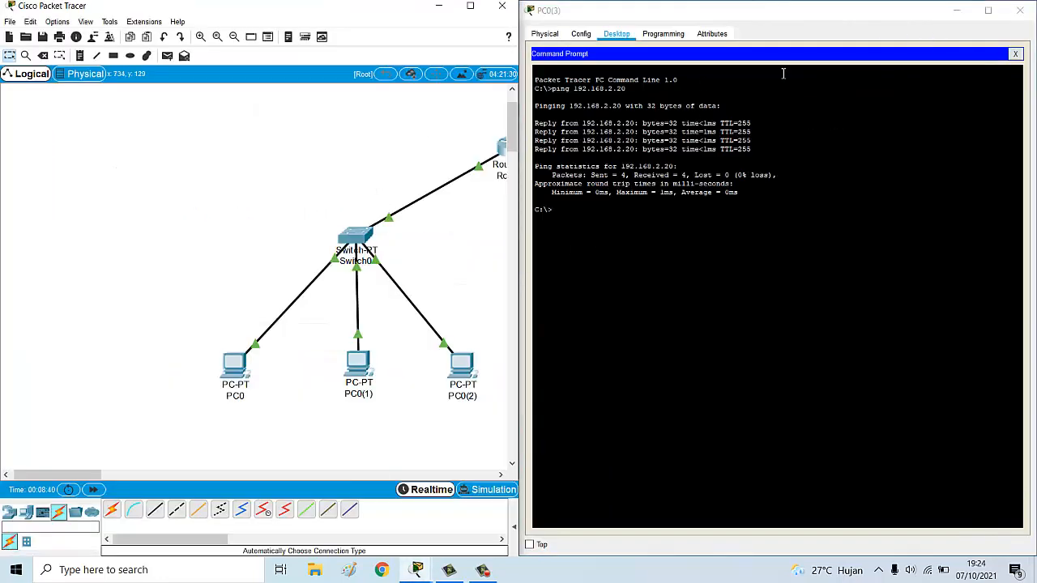
{"action": "left_click", "coordinate": [1027, 8]}
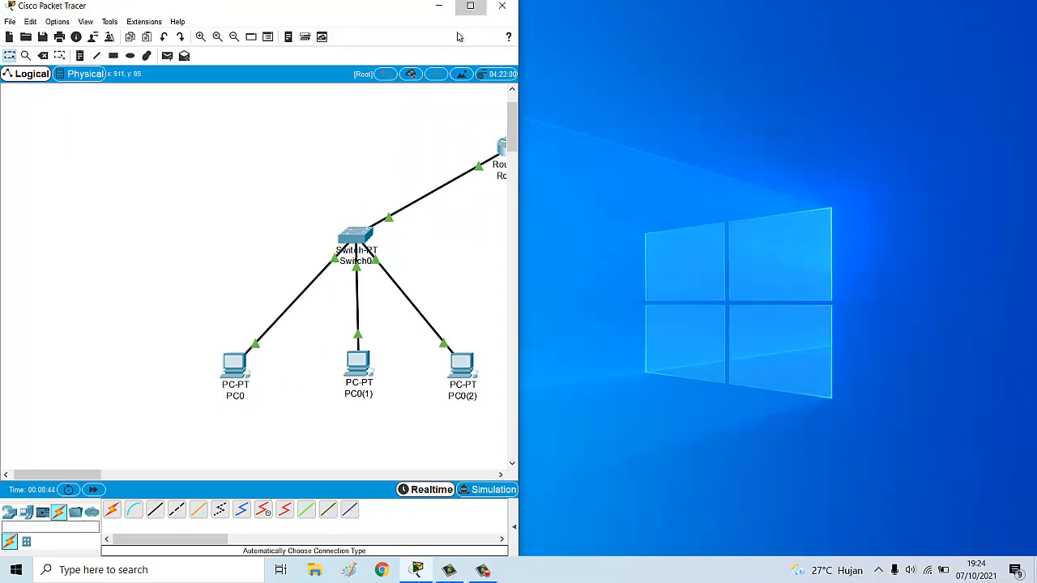
{"action": "left_click", "coordinate": [470, 6]}
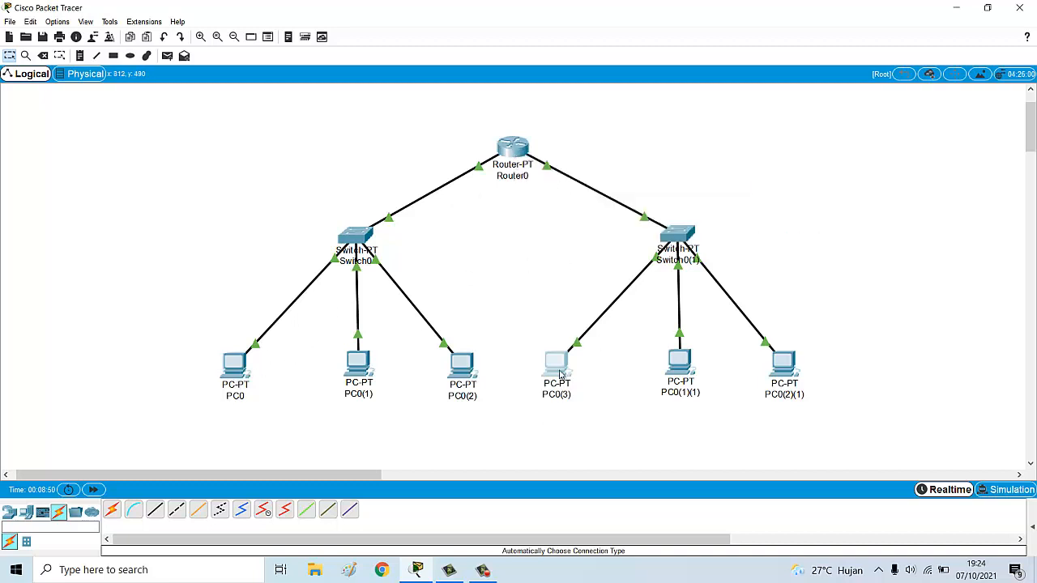
Ping PC0(3) at 192.168.2.1 from PC0's Command Prompt to test the route between the two subnets.
{"action": "left_click", "coordinate": [239, 369]}
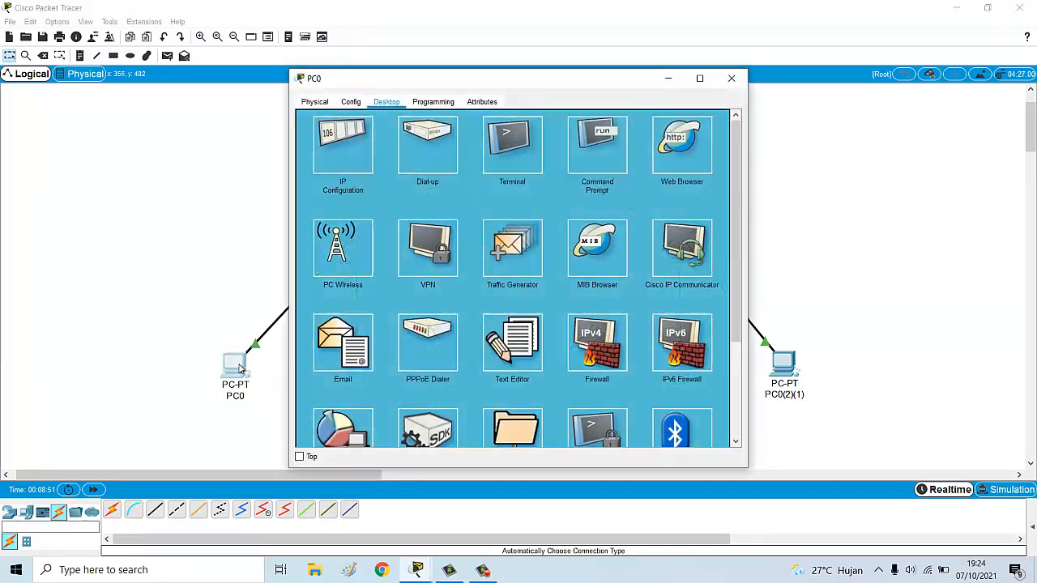
{"action": "left_click", "coordinate": [585, 146]}
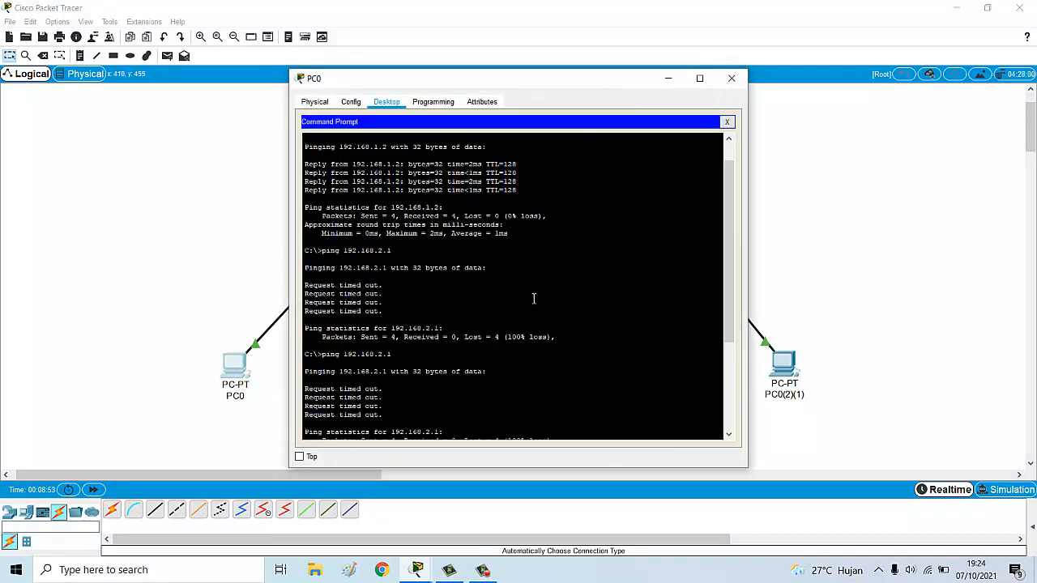
{"action": "scroll", "coordinate": [534, 299], "scroll_direction": "down", "scroll_amount": 5}
{"action": "key", "text": "Up"}
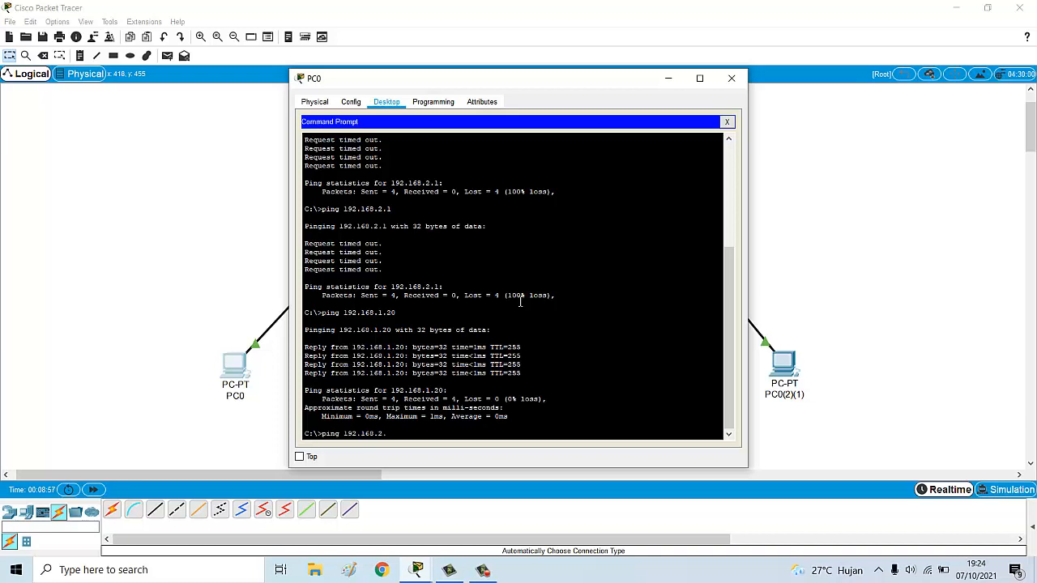
{"action": "key", "text": "Return"}
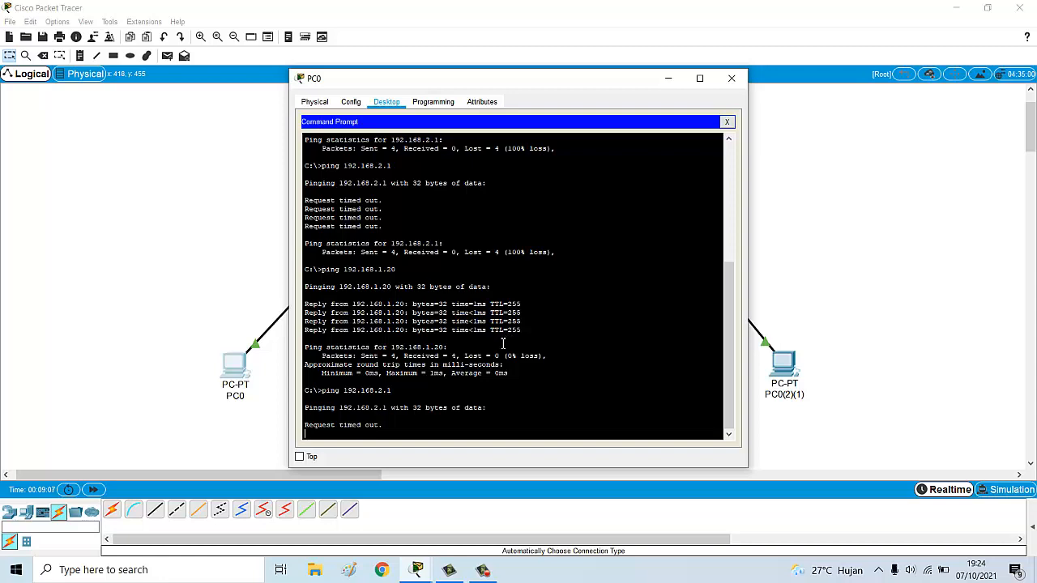
{"action": "left_click_drag", "start_coordinate": [502, 77], "coordinate": [597, 71]}
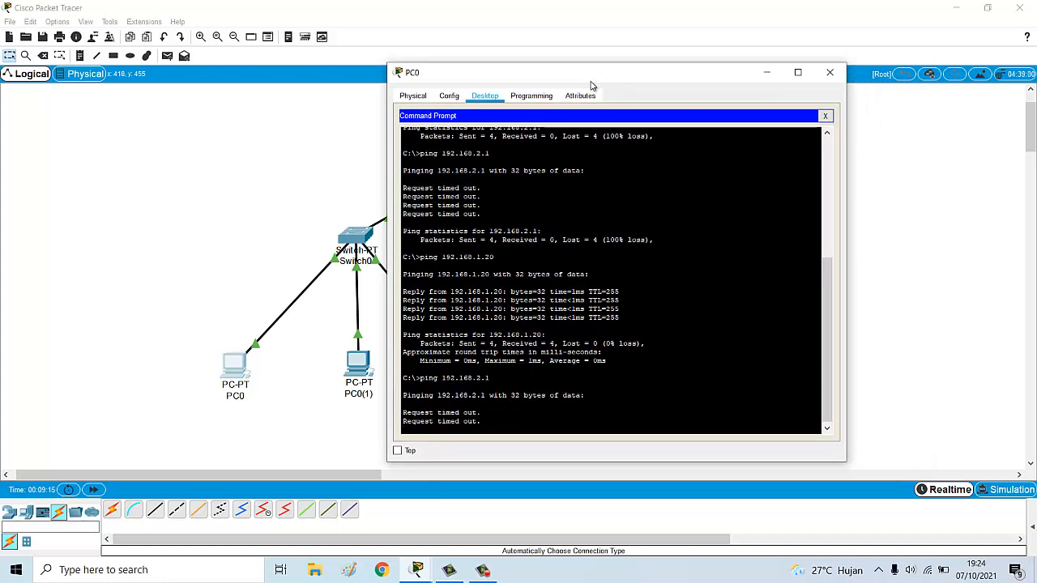
{"action": "left_click_drag", "start_coordinate": [592, 85], "coordinate": [594, 76]}
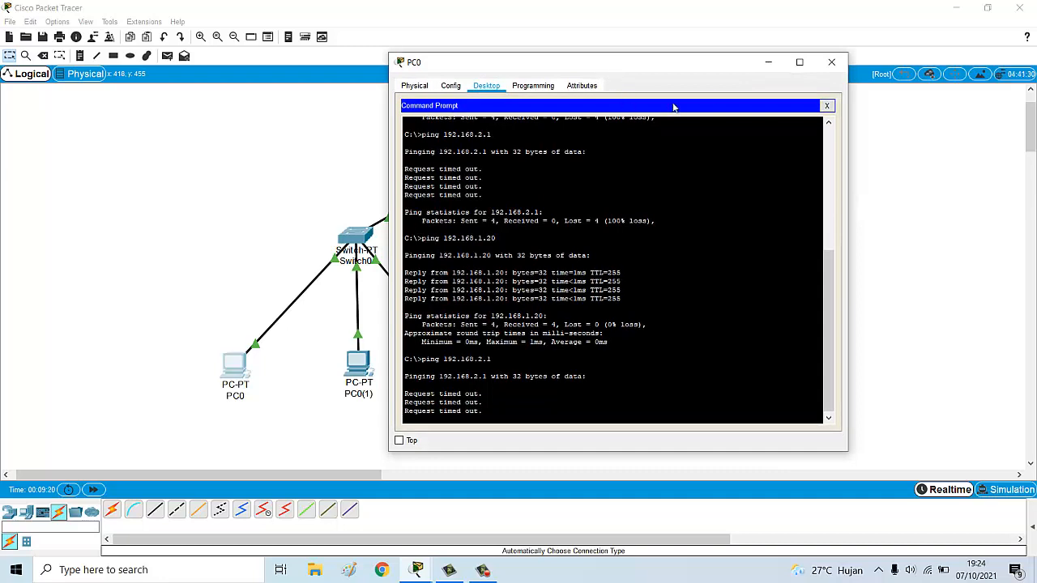
{"action": "left_click", "coordinate": [831, 63]}
Add the network of 192.168.1.20 to Router0's RIP routing configuration.
{"action": "left_click", "coordinate": [522, 146]}
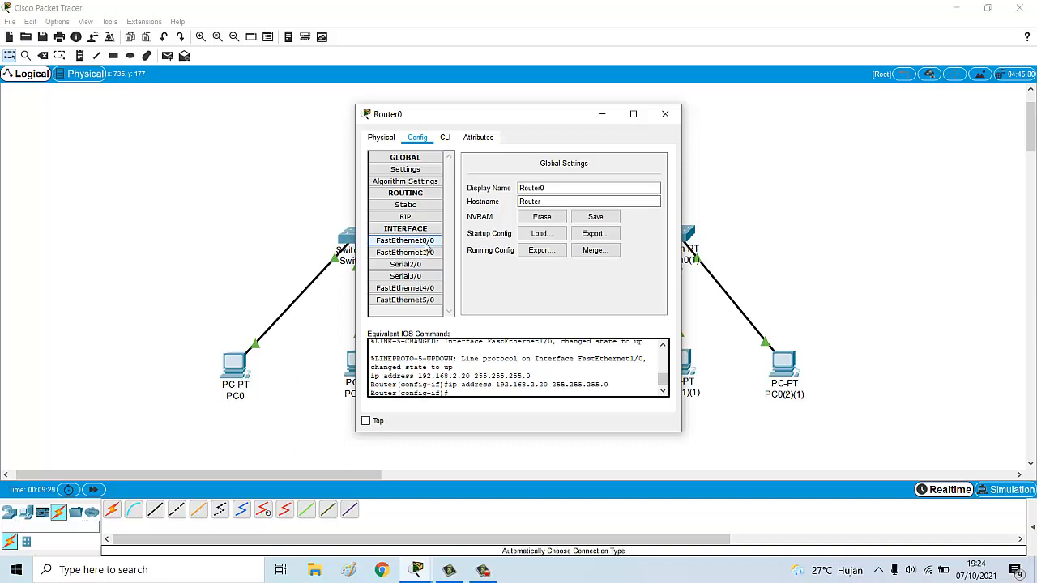
{"action": "left_click", "coordinate": [405, 217]}
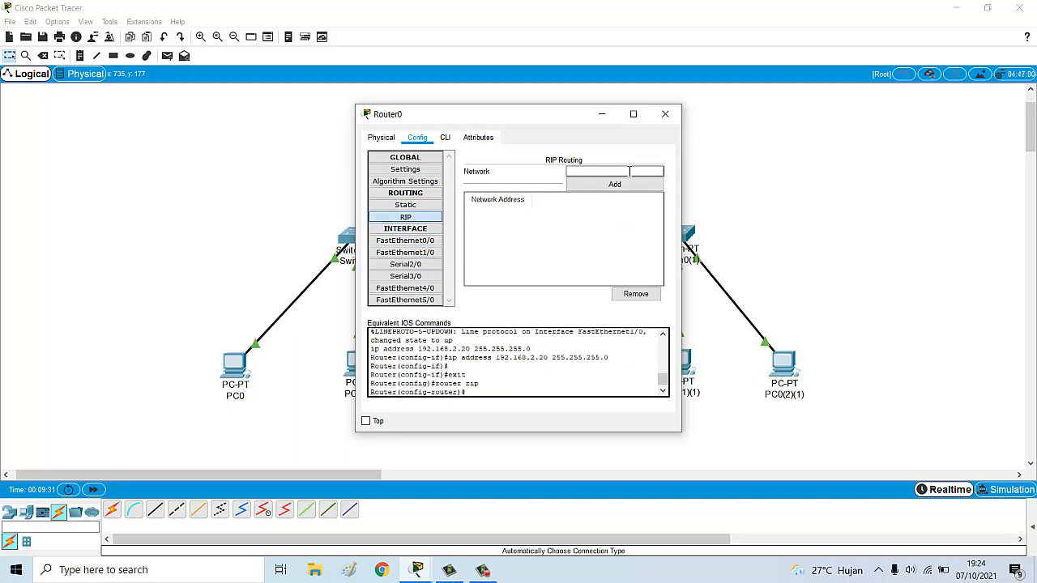
{"action": "left_click", "coordinate": [600, 172]}
{"action": "type", "text": "192.1"}
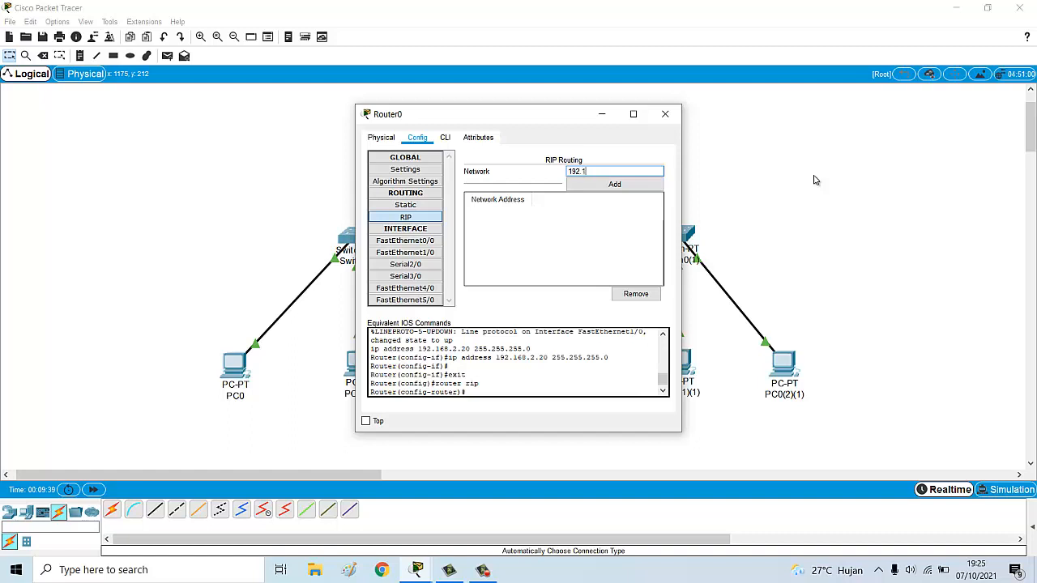
{"action": "type", "text": "68.1.20"}
{"action": "left_click", "coordinate": [605, 185]}
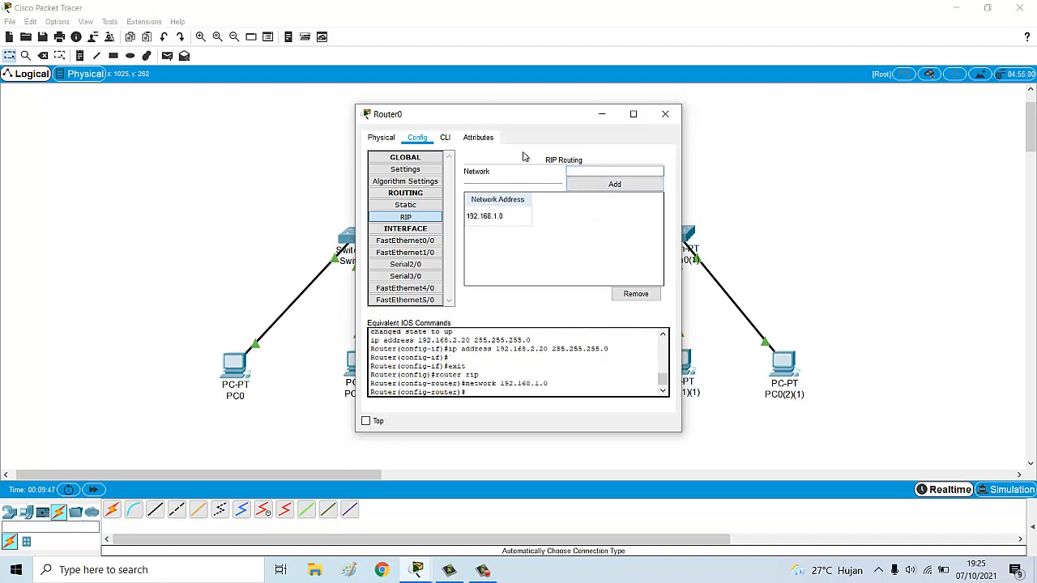
Add the network of 192.168.2.20 to Router0's RIP routing and close the router's configuration window.
{"action": "left_click_drag", "start_coordinate": [564, 114], "coordinate": [766, 106]}
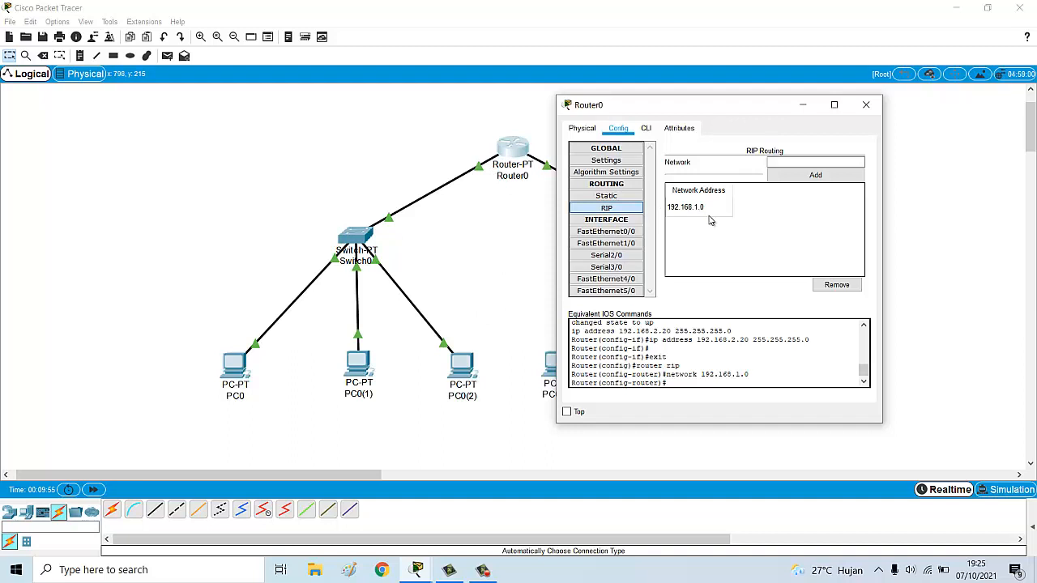
{"action": "left_click", "coordinate": [802, 164]}
{"action": "type", "text": "192.168.2.20"}
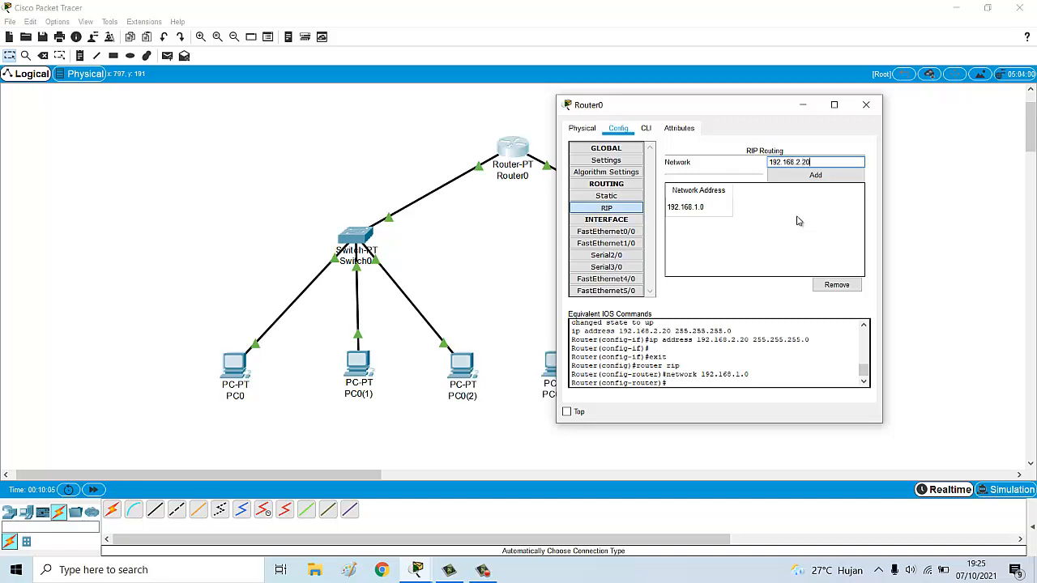
{"action": "left_click", "coordinate": [827, 177]}
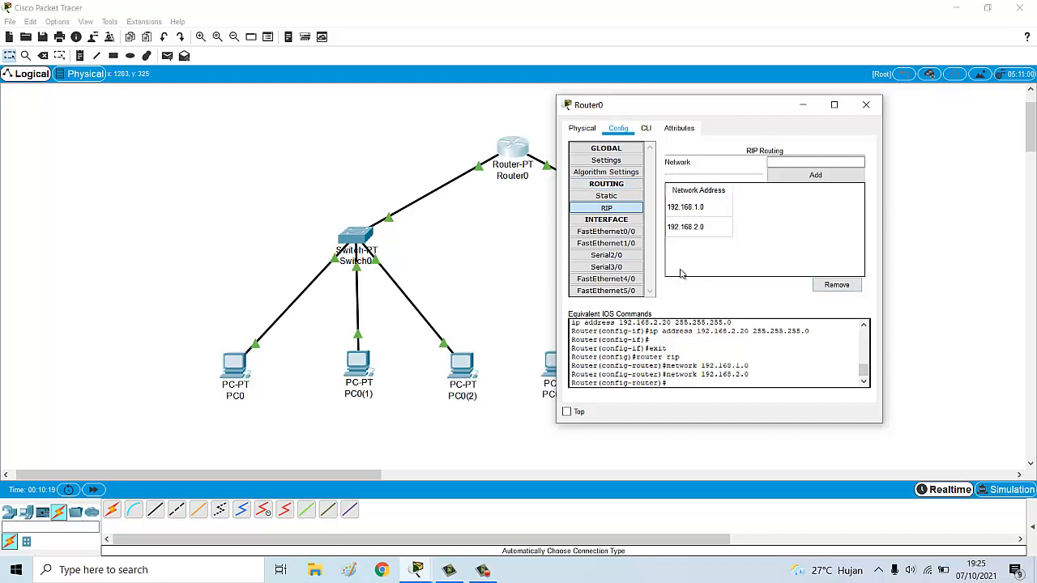
{"action": "left_click", "coordinate": [866, 104]}
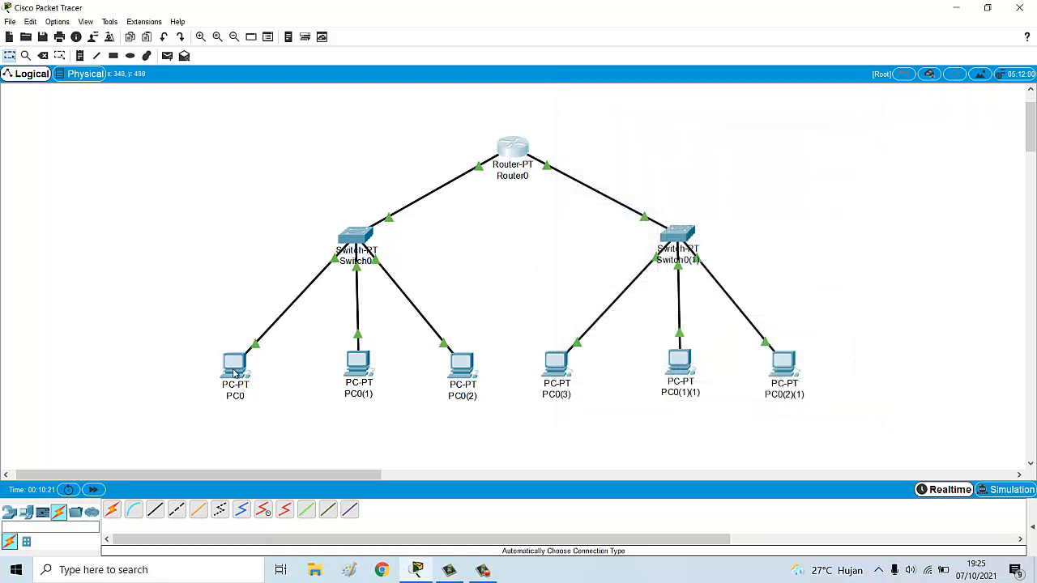
Repeat the ping to 192.168.2.1 from PC0 to test the connection with RIP routing configured.
{"action": "left_click", "coordinate": [235, 373]}
{"action": "left_click", "coordinate": [573, 157]}
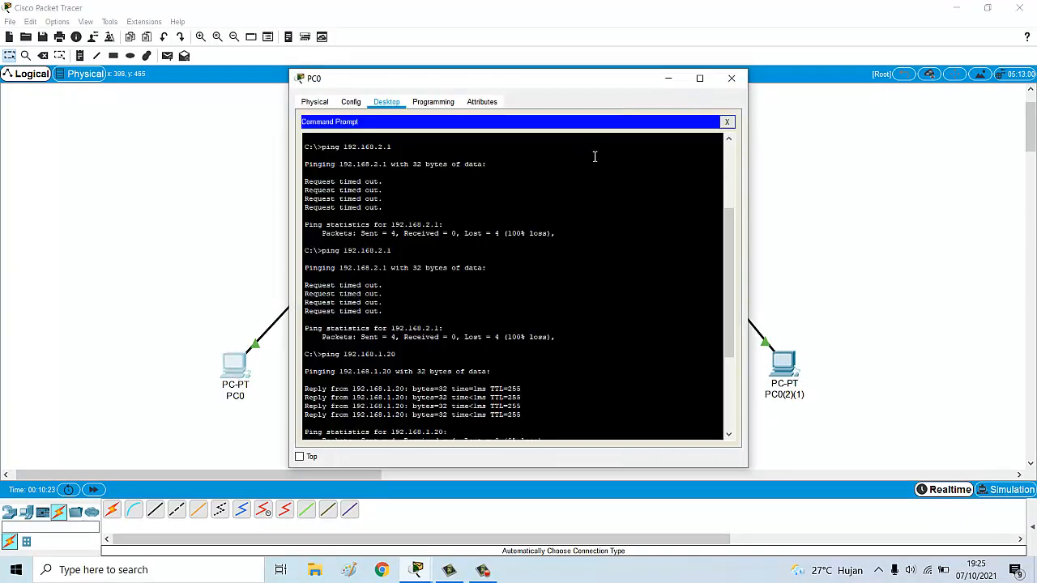
{"action": "key", "text": "Up"}
{"action": "key", "text": "Return"}
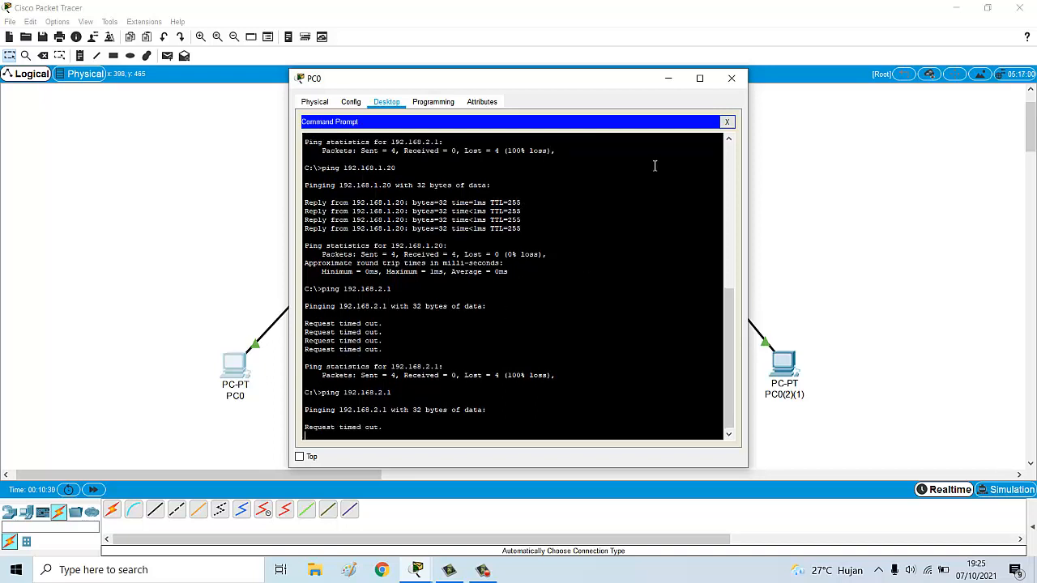
{"action": "left_click", "coordinate": [732, 79]}
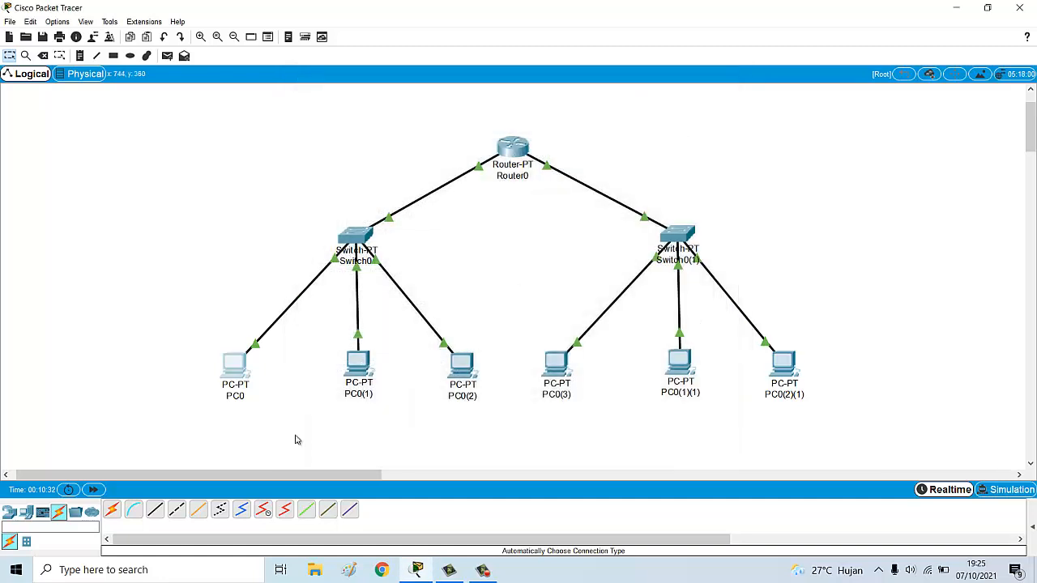
Set PC0's default gateway to 192.168.1.20 in its IP configuration.
{"action": "left_click", "coordinate": [237, 368]}
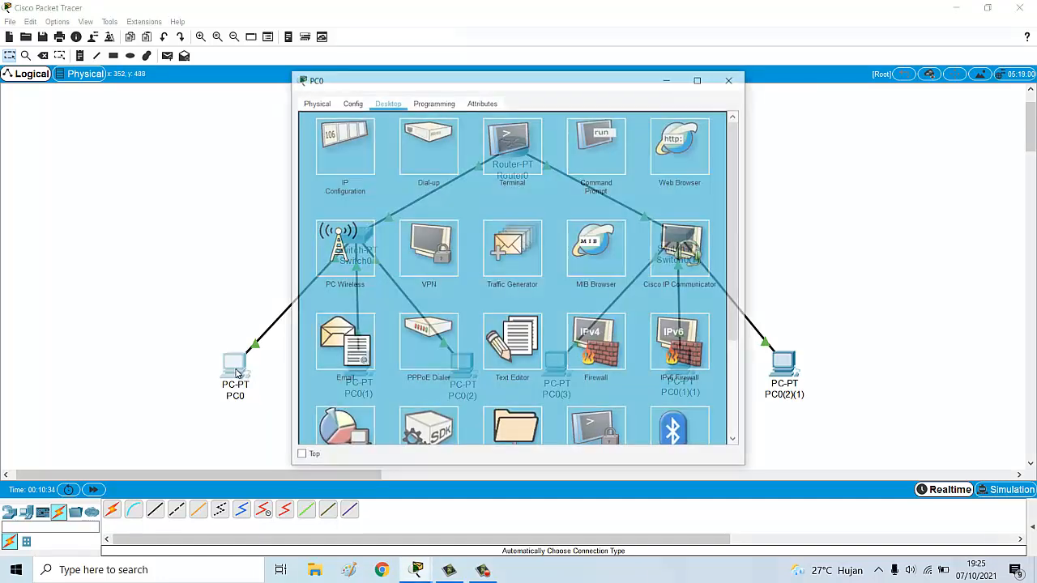
{"action": "left_click", "coordinate": [351, 149]}
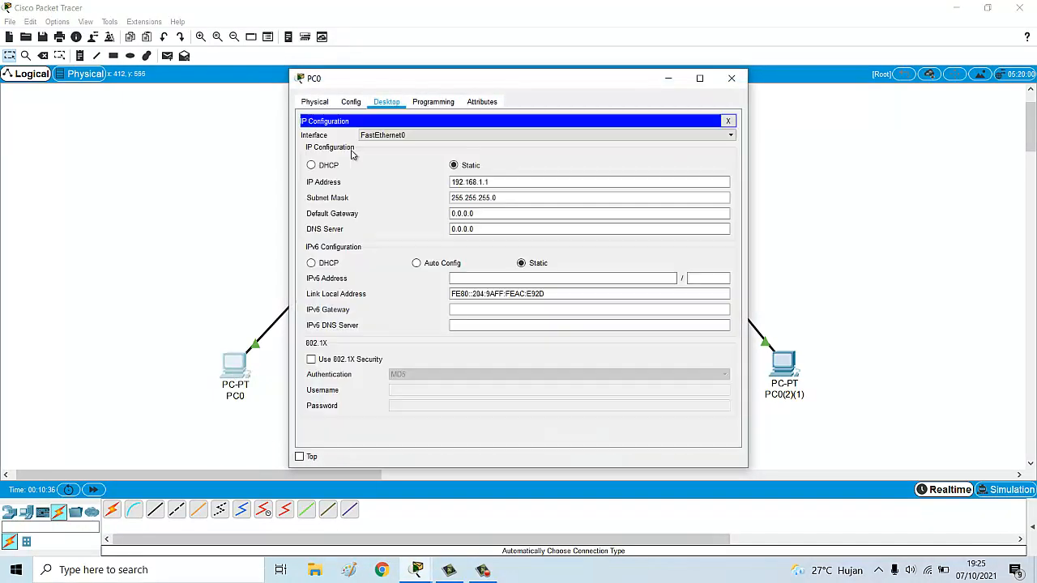
{"action": "left_click_drag", "start_coordinate": [479, 214], "coordinate": [419, 213]}
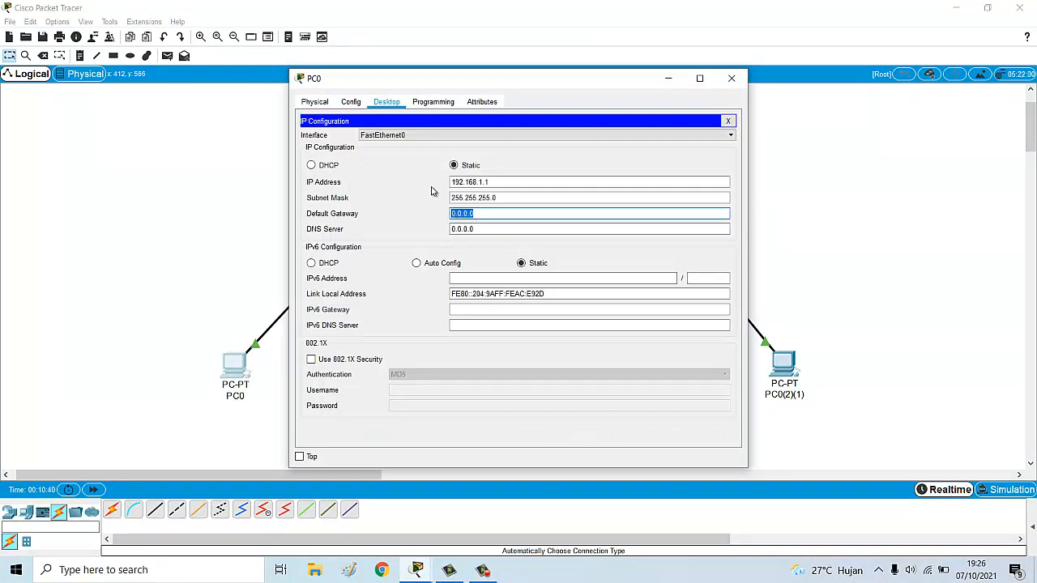
{"action": "type", "text": "192.168.1.20"}
{"action": "left_click", "coordinate": [731, 78]}
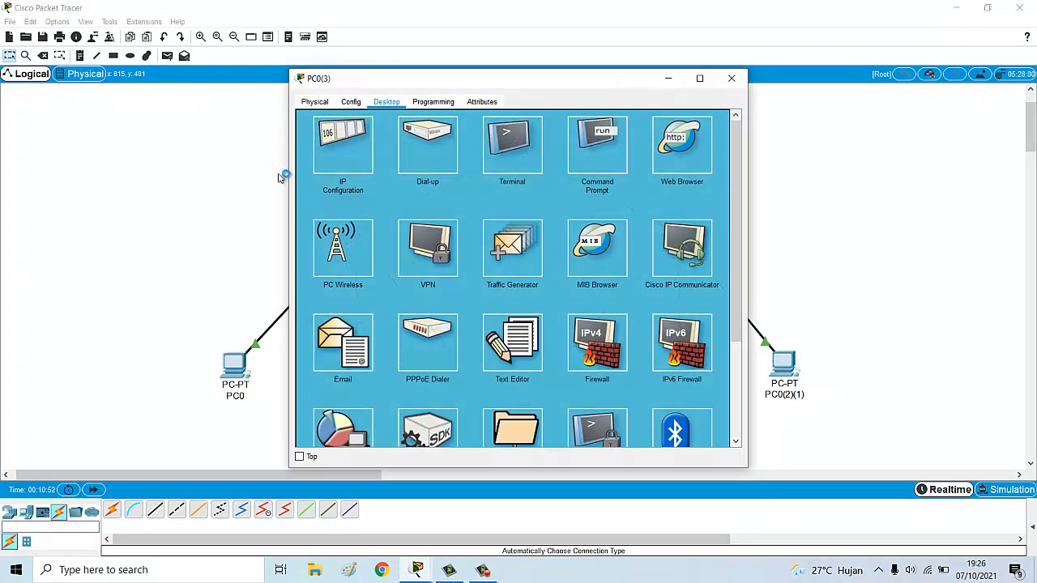
Set PC0(3)'s default gateway to 192.168.2.20 in its IP configuration.
{"action": "left_click", "coordinate": [343, 146]}
{"action": "left_click_drag", "start_coordinate": [484, 213], "coordinate": [393, 174]}
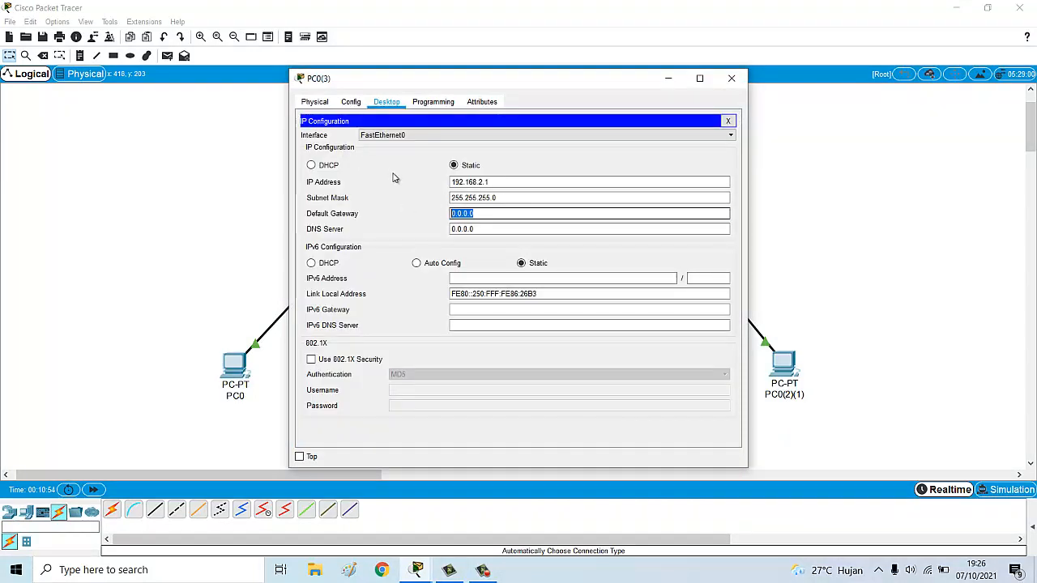
{"action": "type", "text": "192.168"}
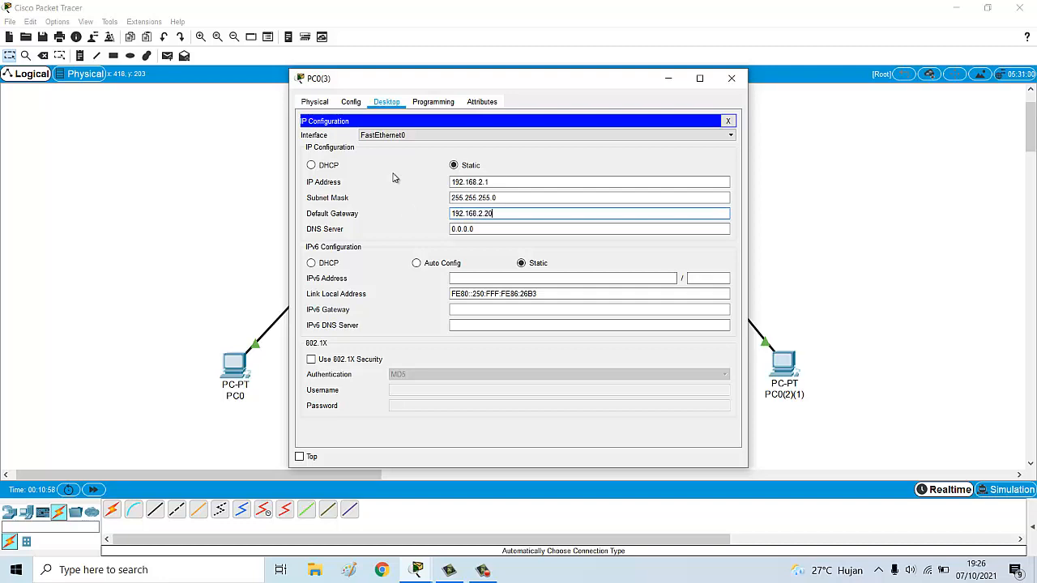
{"action": "type", "text": ".2.20"}
{"action": "left_click", "coordinate": [731, 79]}
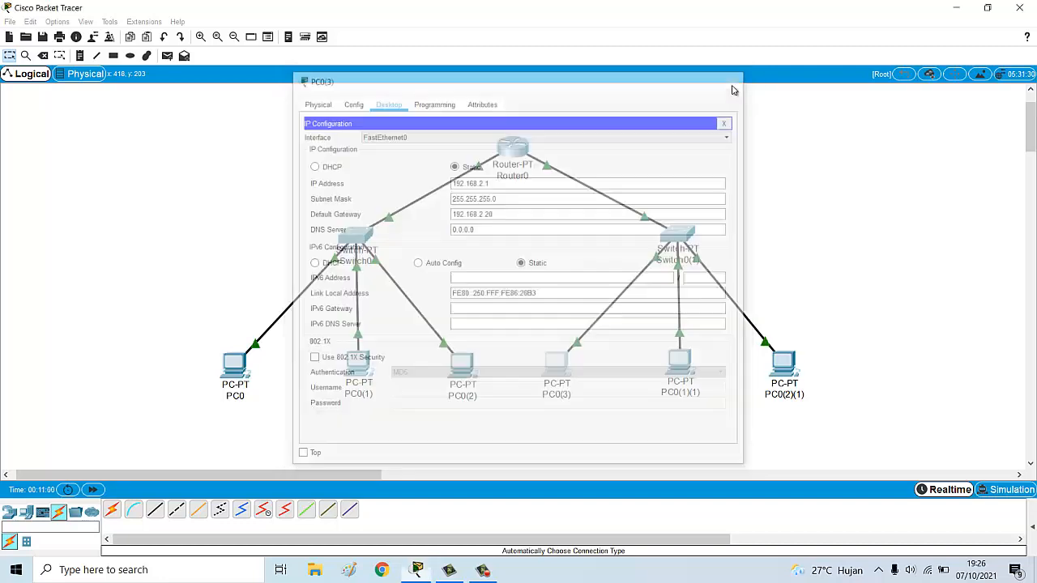
Repeat the ping to 192.168.2.1 from PC0's command prompt to test the connection with the default gateways set.
{"action": "left_click", "coordinate": [236, 369]}
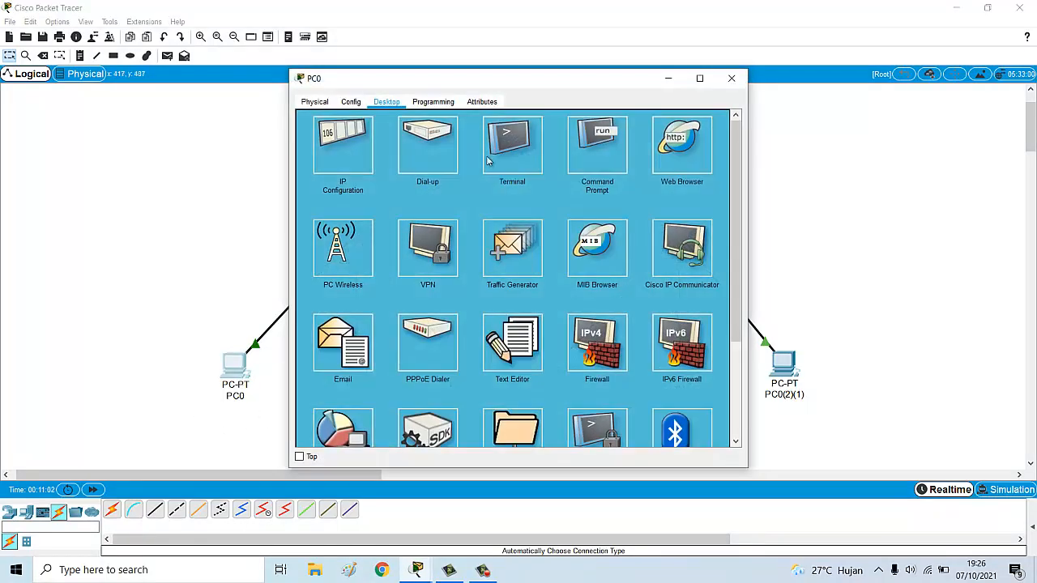
{"action": "left_click", "coordinate": [517, 151]}
{"action": "left_click", "coordinate": [731, 78]}
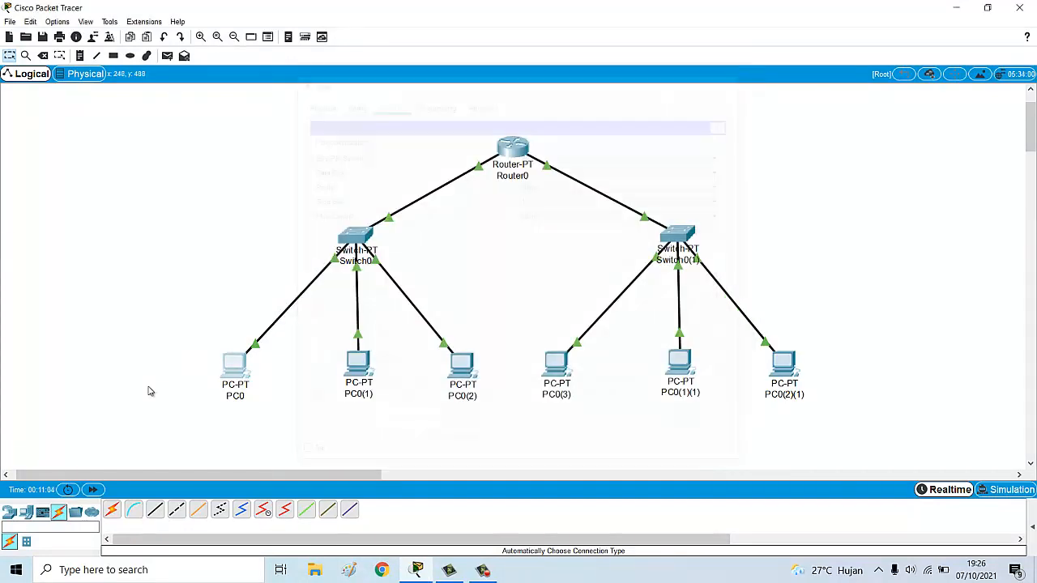
{"action": "left_click", "coordinate": [233, 368]}
{"action": "left_click", "coordinate": [605, 154]}
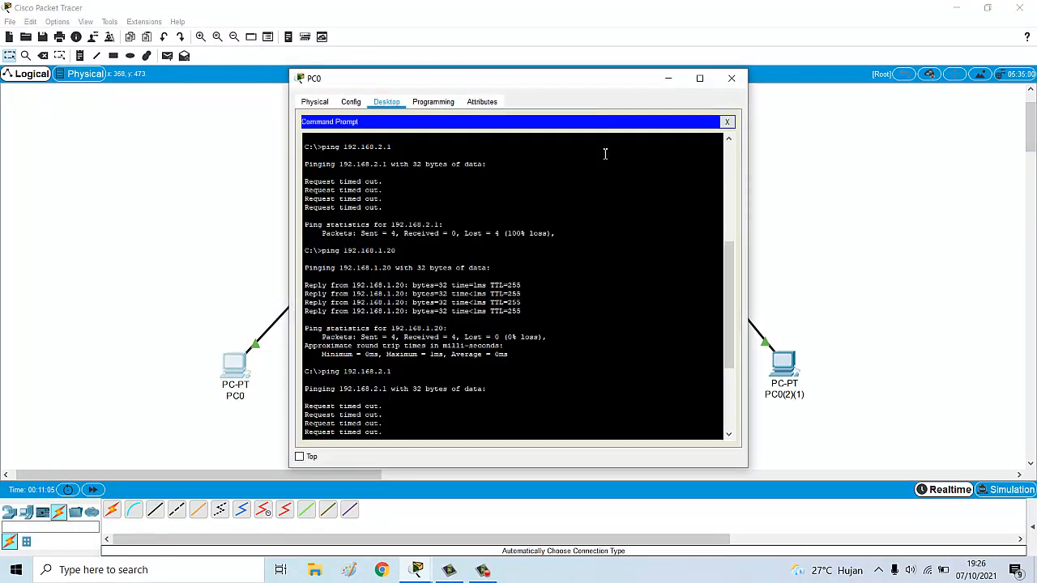
{"action": "left_click", "coordinate": [465, 391]}
{"action": "key", "text": "Up"}
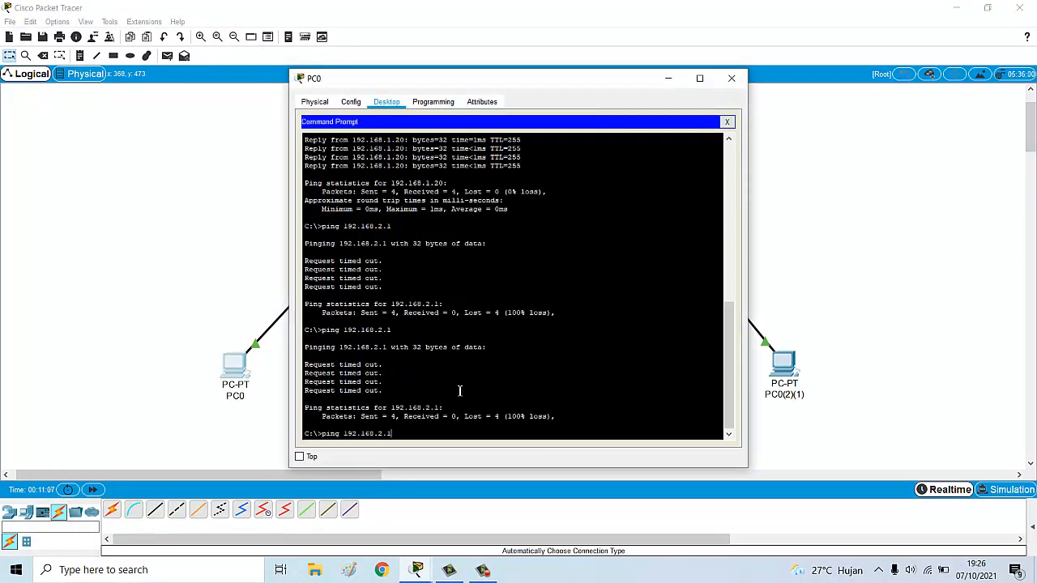
{"action": "key", "text": "Return"}
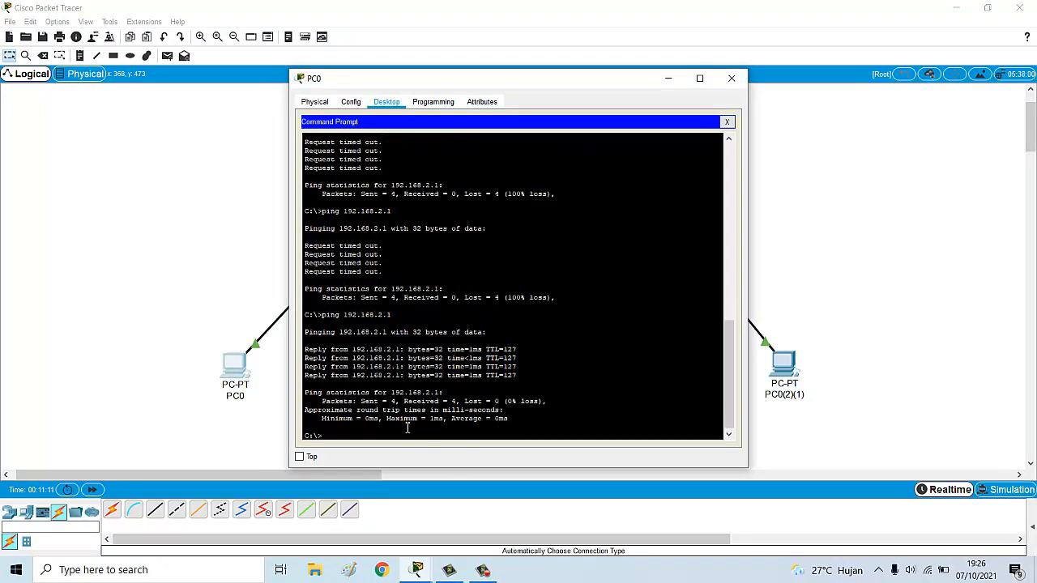
Move PC0's command prompt window aside to view the network topology and close the window.
{"action": "left_click_drag", "start_coordinate": [594, 86], "coordinate": [654, 75]}
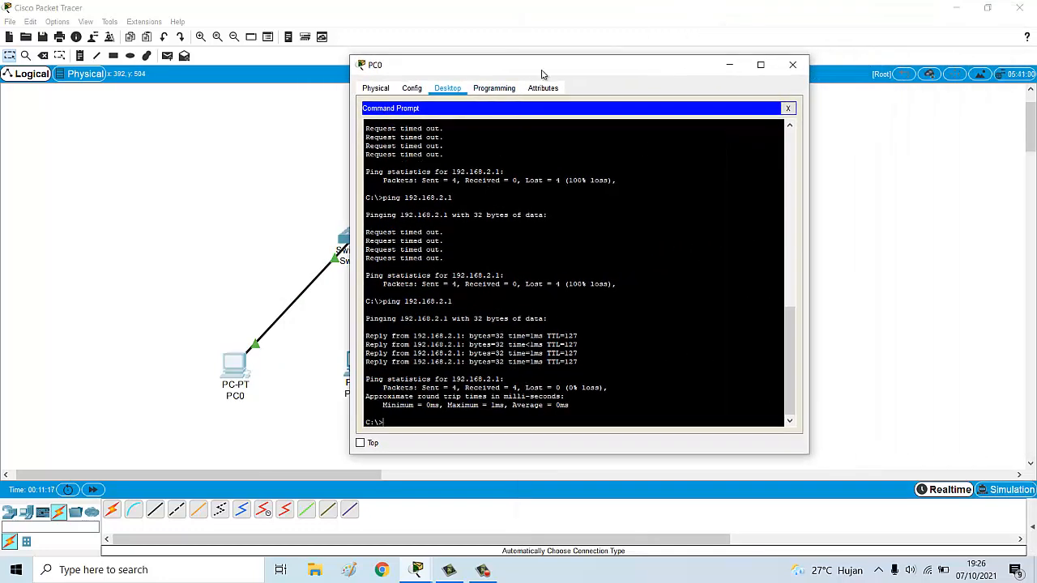
{"action": "left_click_drag", "start_coordinate": [557, 73], "coordinate": [867, 80]}
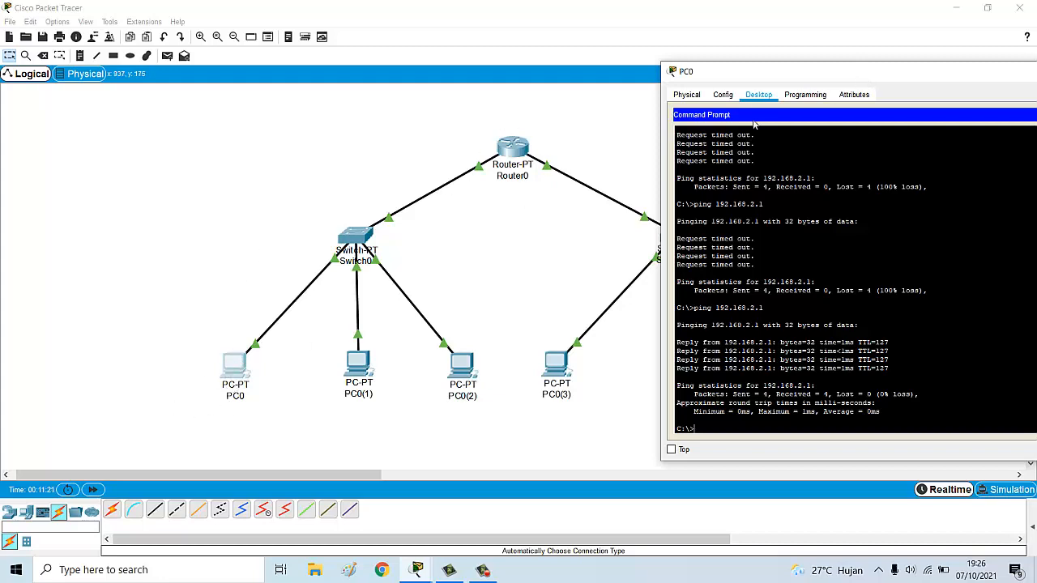
{"action": "left_click_drag", "start_coordinate": [832, 81], "coordinate": [705, 76]}
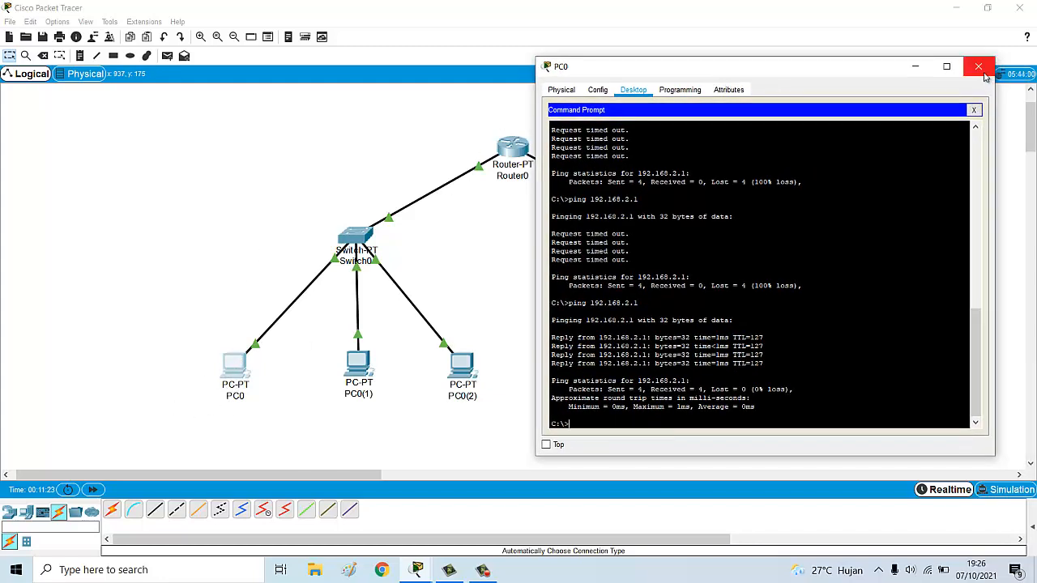
{"action": "left_click_drag", "start_coordinate": [708, 65], "coordinate": [273, 1]}
{"action": "left_click", "coordinate": [1020, 7]}
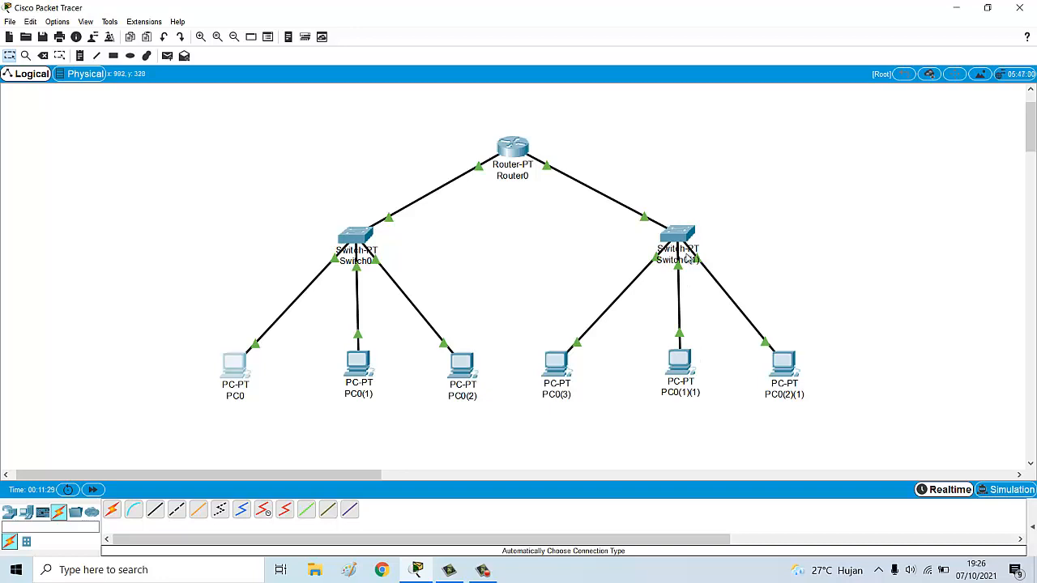
Check the IP address of PC0(1)(1), ping 192.168.2.2 from PC0's command prompt, and close PC0's window.
{"action": "left_click", "coordinate": [683, 243]}
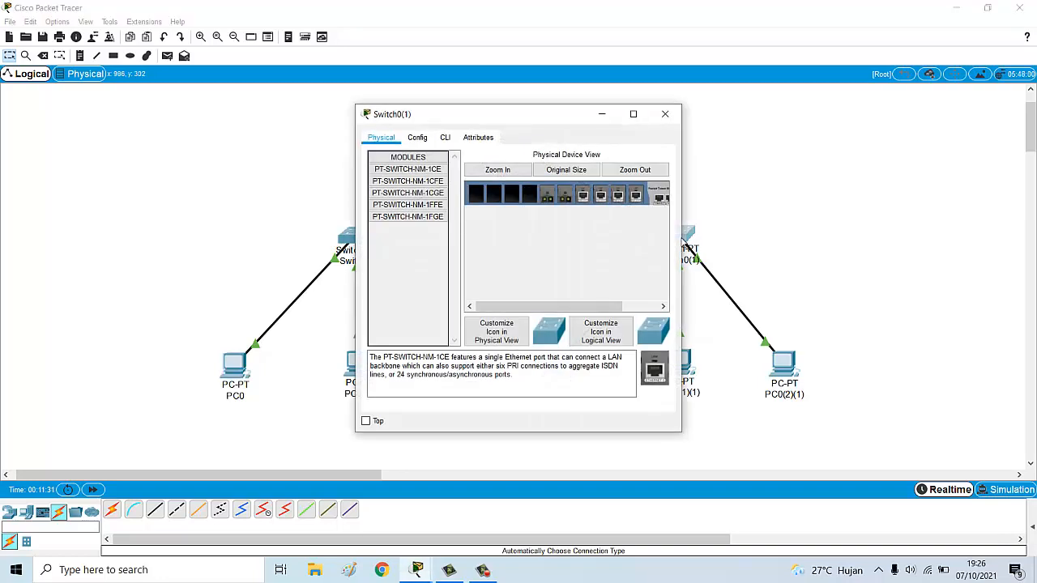
{"action": "left_click", "coordinate": [664, 116]}
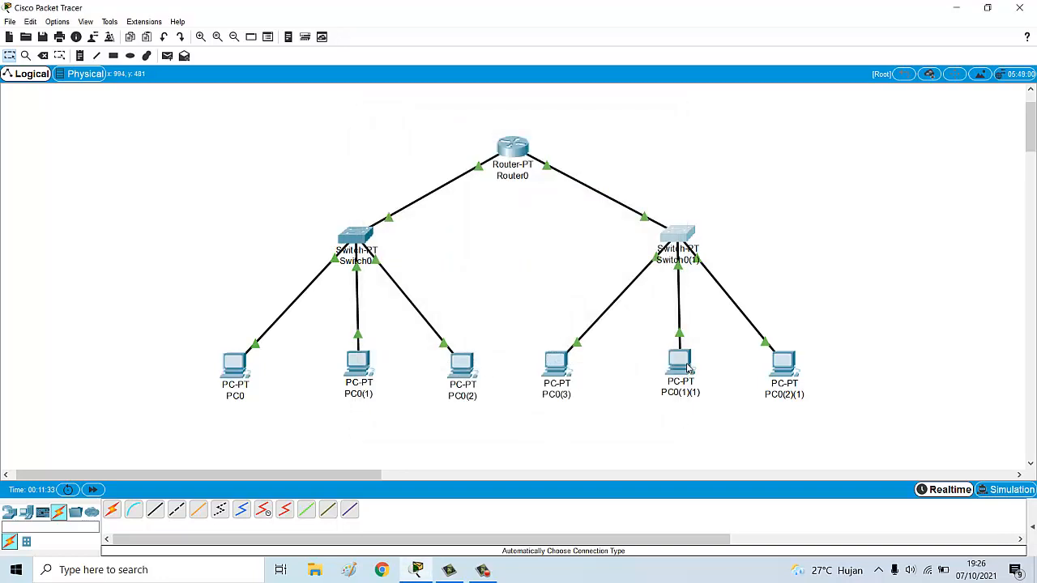
{"action": "mouse_move", "coordinate": [687, 368]}
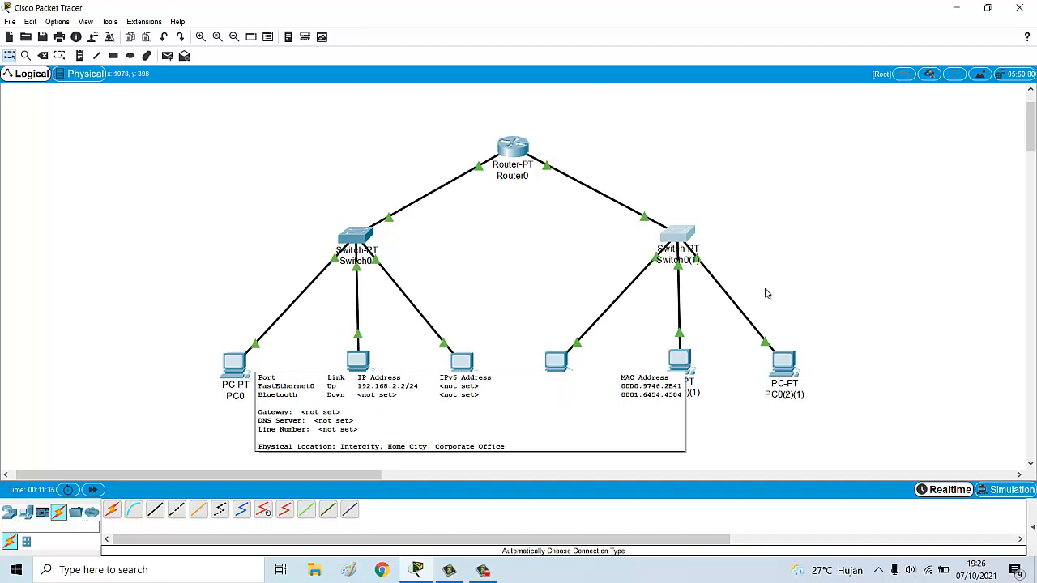
{"action": "left_click", "coordinate": [235, 367]}
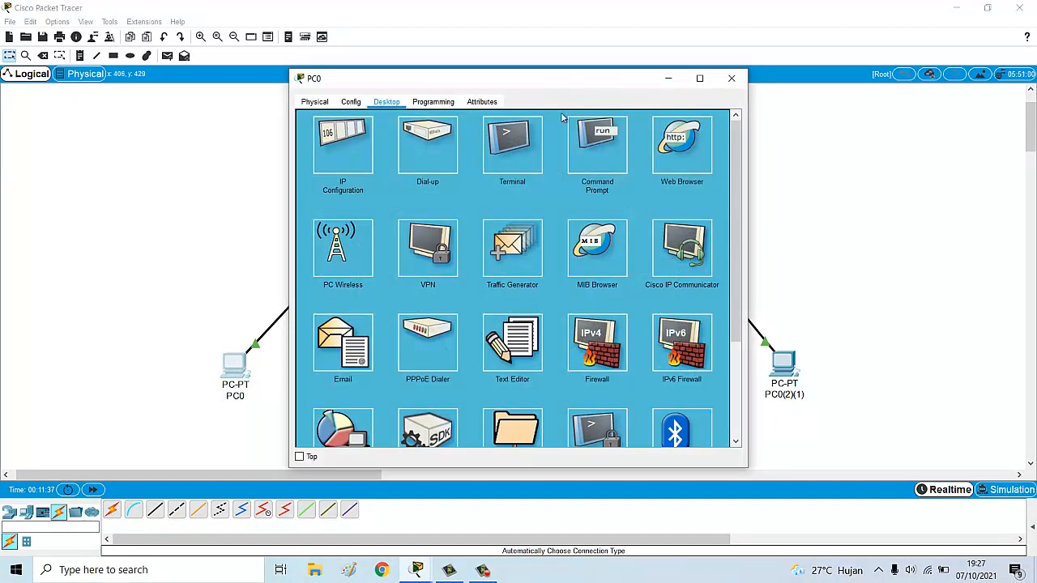
{"action": "left_click", "coordinate": [597, 144]}
{"action": "key", "text": "Up"}
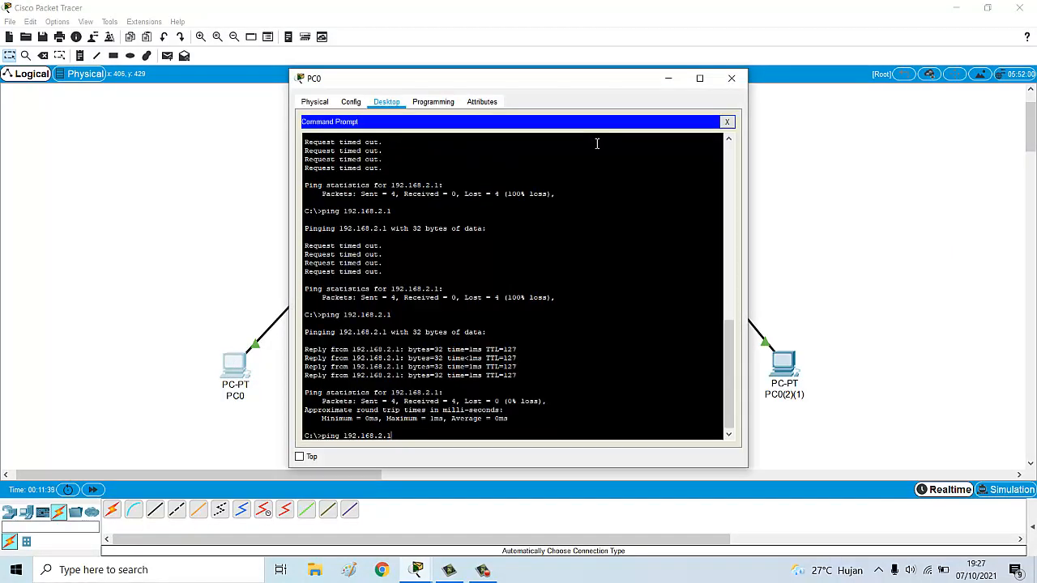
{"action": "key", "text": "Return"}
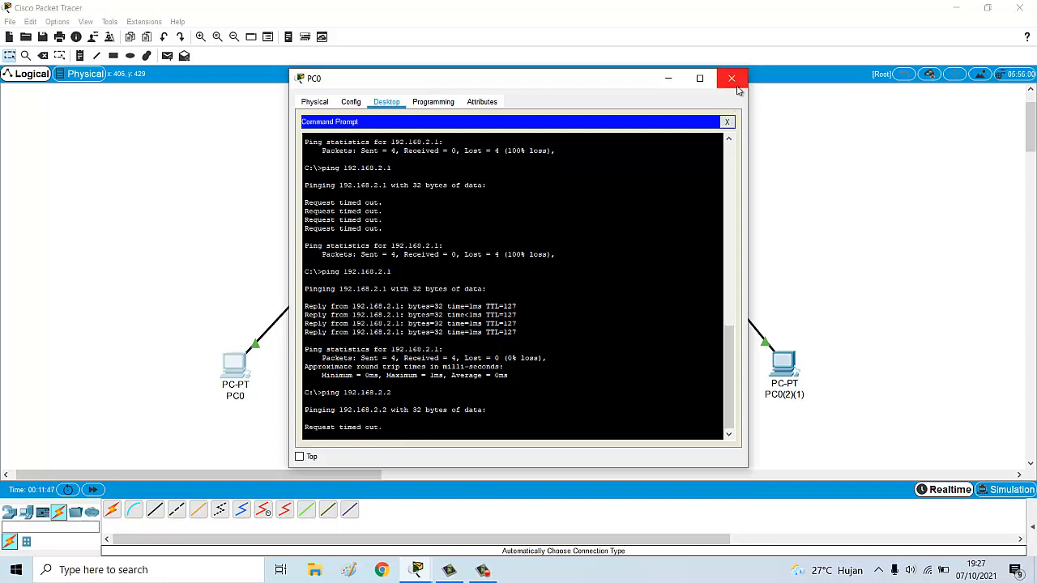
{"action": "left_click", "coordinate": [731, 78]}
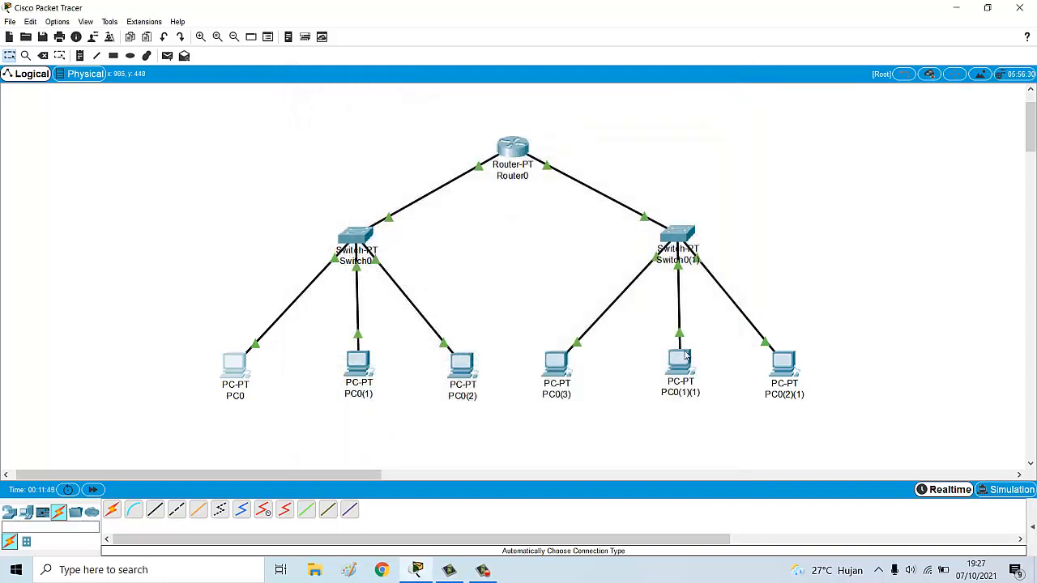
Set PC0(1)(1)'s default gateway to 192.168.2.20 in its IP configuration and close its window.
{"action": "left_click", "coordinate": [679, 362]}
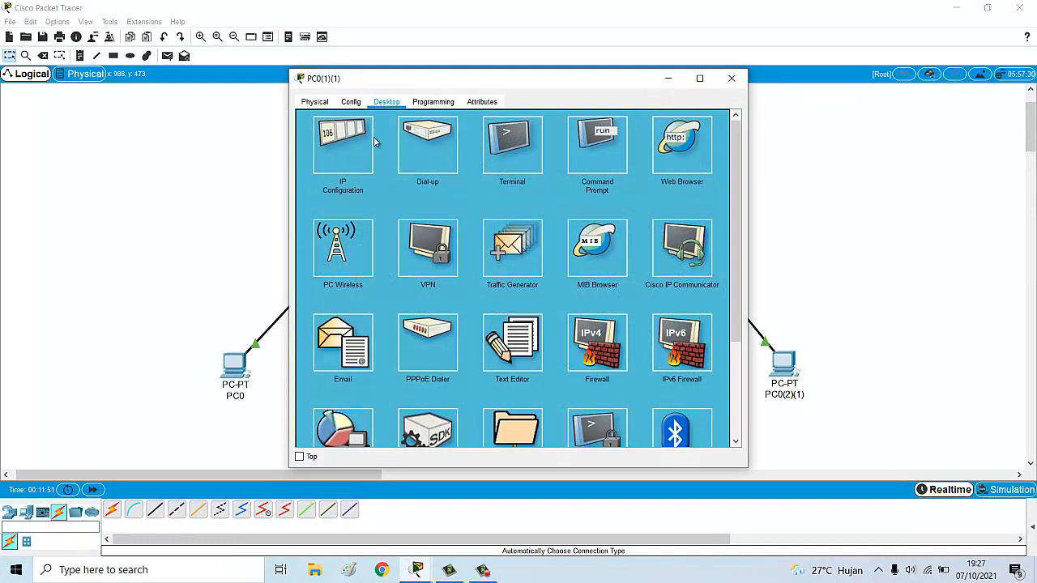
{"action": "left_click", "coordinate": [343, 145]}
{"action": "double_click", "coordinate": [524, 215]}
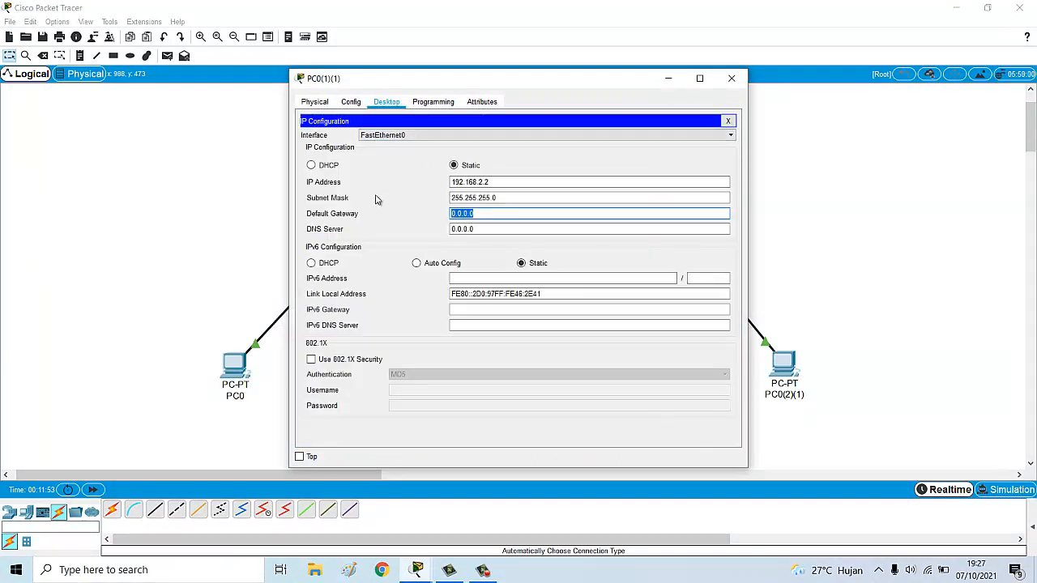
{"action": "type", "text": "192.168.2.20"}
{"action": "left_click", "coordinate": [816, 181]}
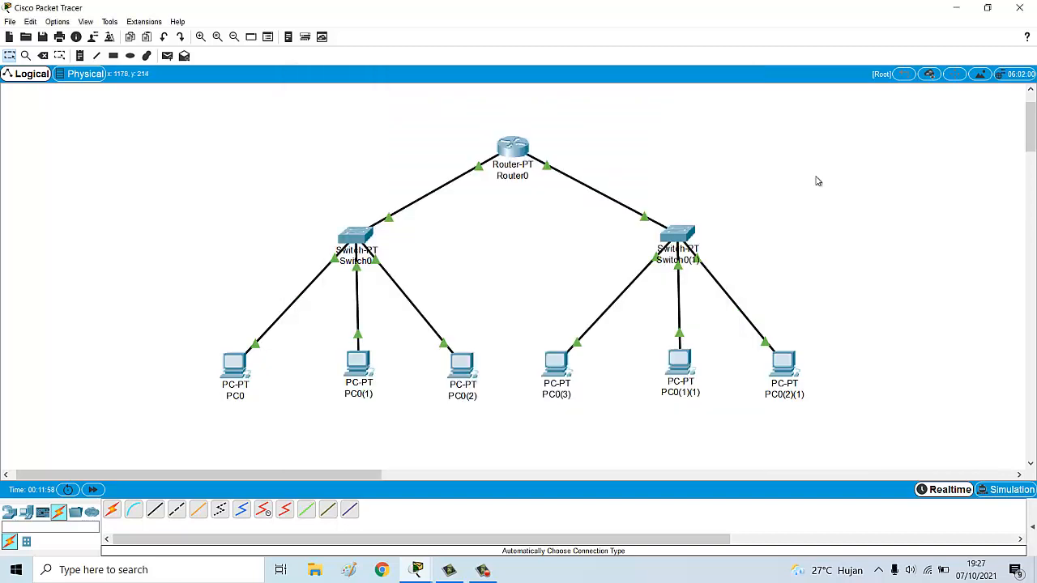
Repeat the ping to 192.168.2.2 from PC0's command prompt and close PC0's window.
{"action": "left_click", "coordinate": [223, 370]}
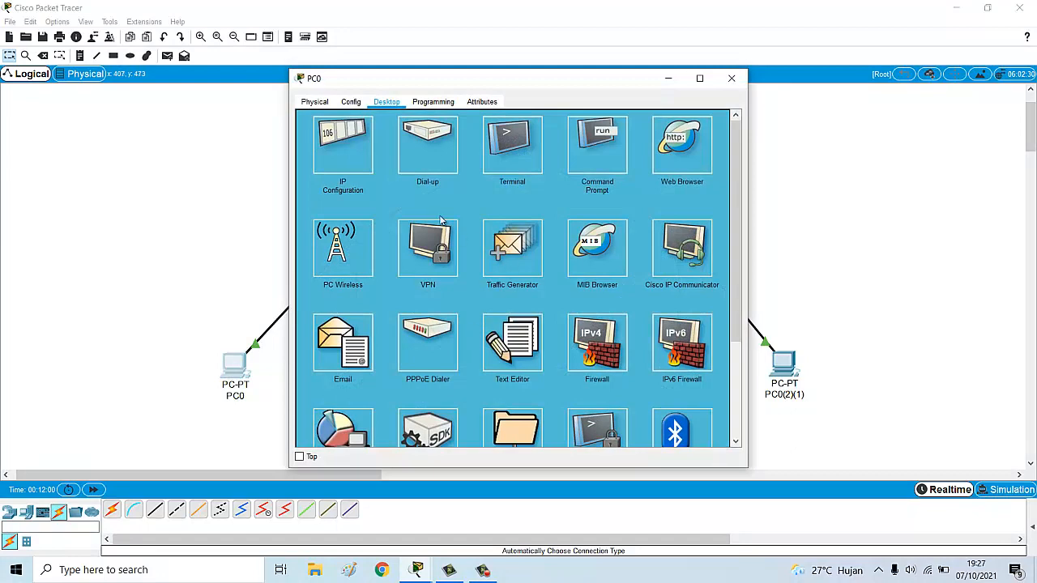
{"action": "left_click", "coordinate": [597, 146]}
{"action": "scroll", "coordinate": [535, 268], "scroll_direction": "down", "scroll_amount": 5}
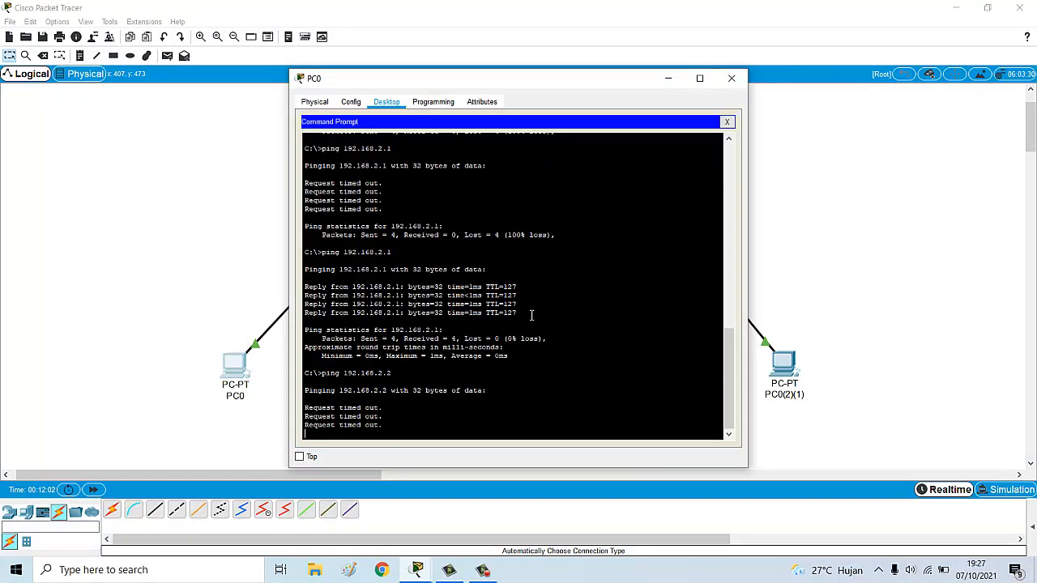
{"action": "key", "text": "Up"}
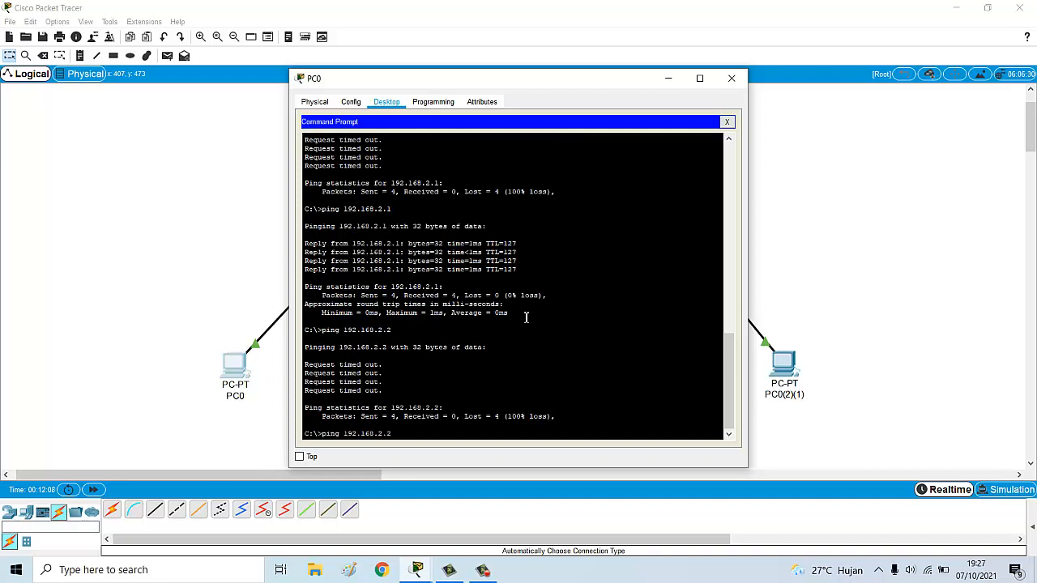
{"action": "key", "text": "Return"}
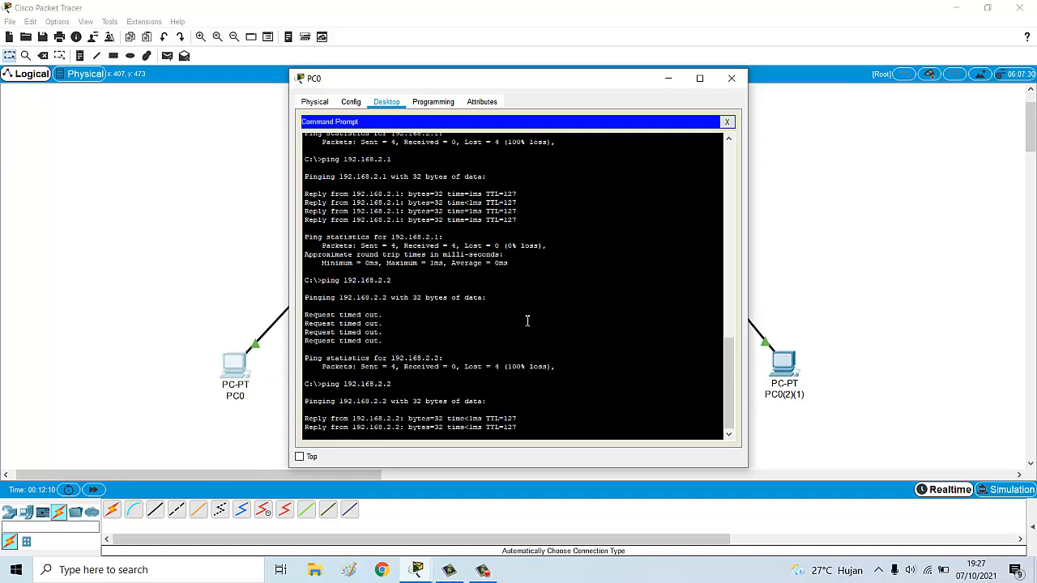
{"action": "left_click", "coordinate": [723, 84]}
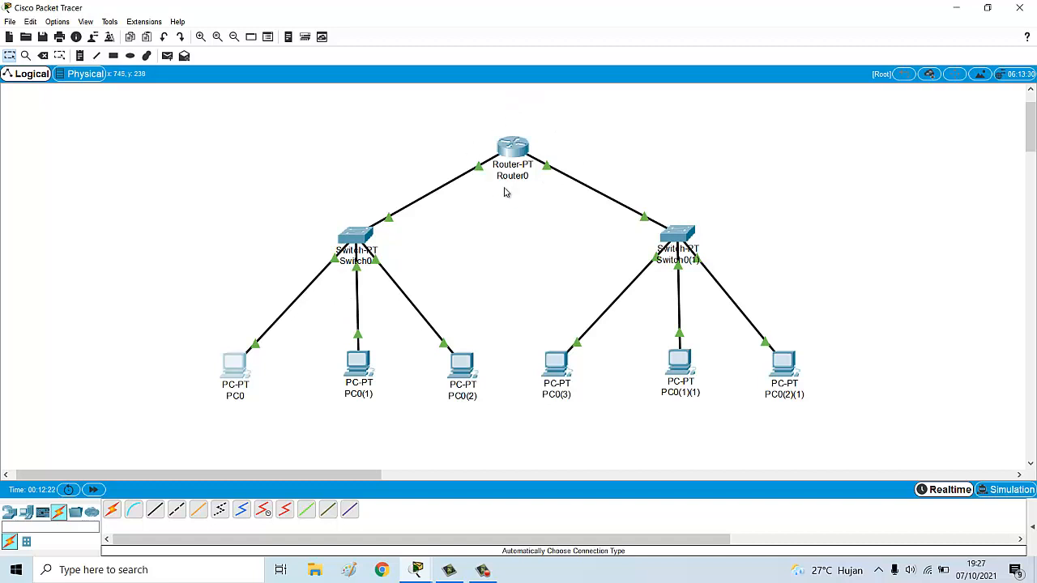
Review the network addresses in Router0's RIP routing configuration and close the router's window.
{"action": "mouse_move", "coordinate": [516, 160]}
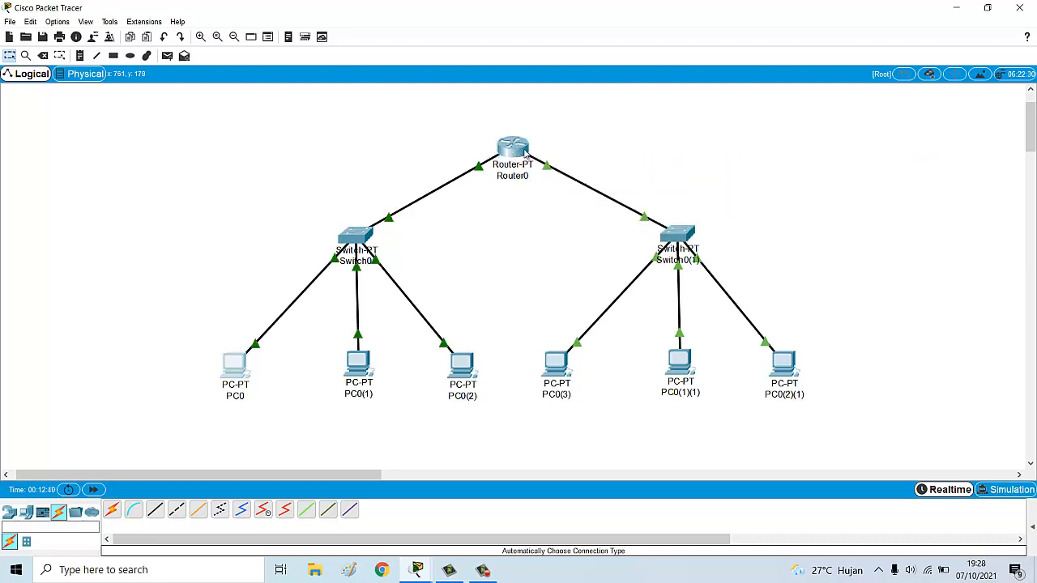
{"action": "left_click", "coordinate": [512, 157]}
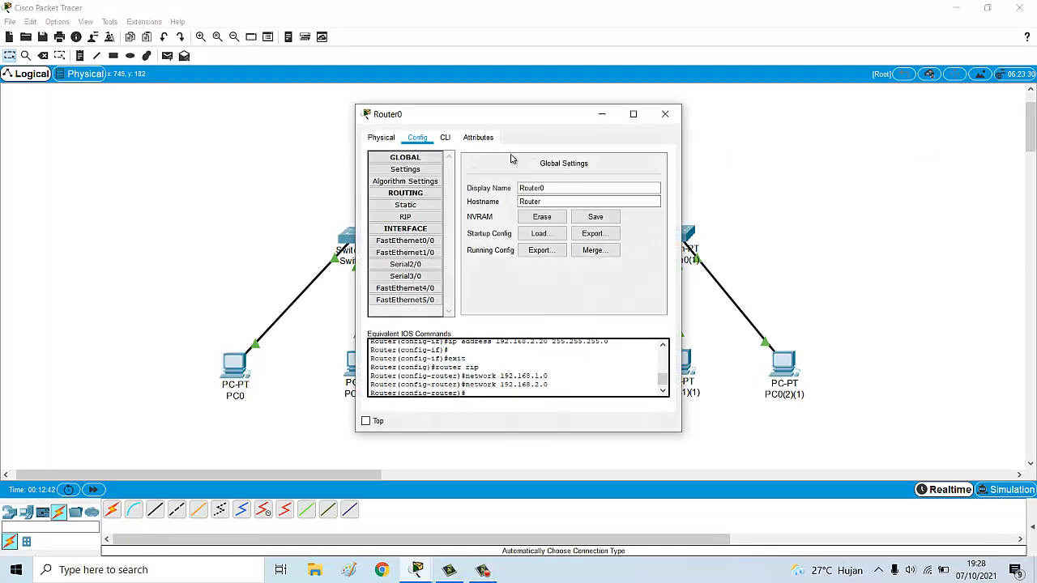
{"action": "left_click", "coordinate": [406, 216]}
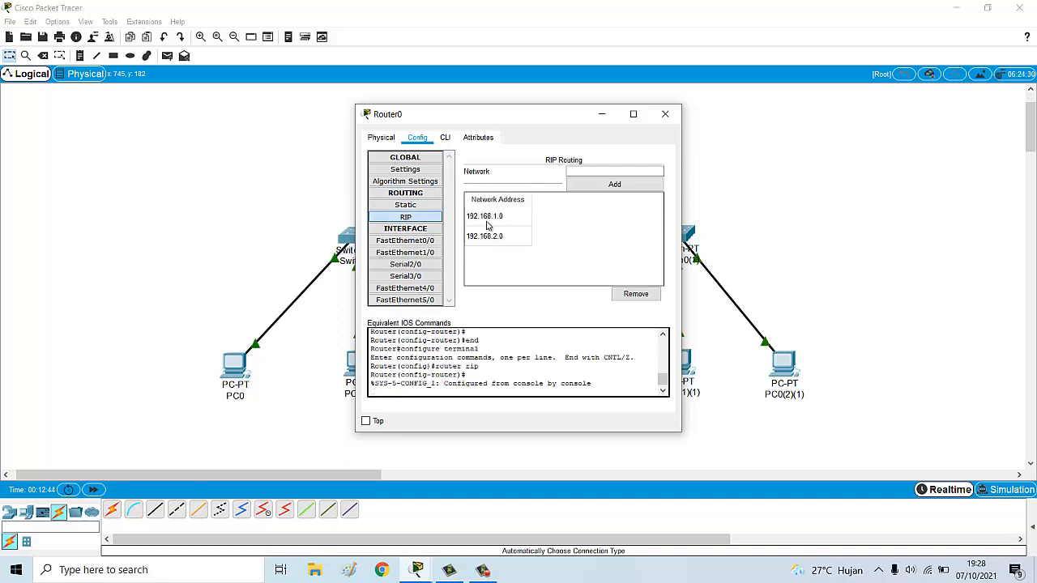
{"action": "left_click", "coordinate": [667, 115]}
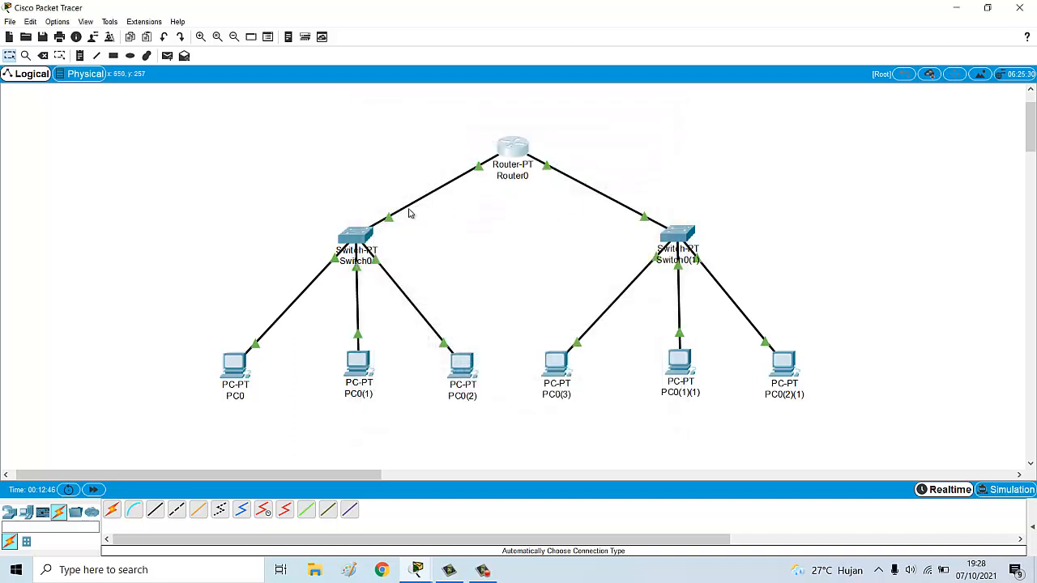